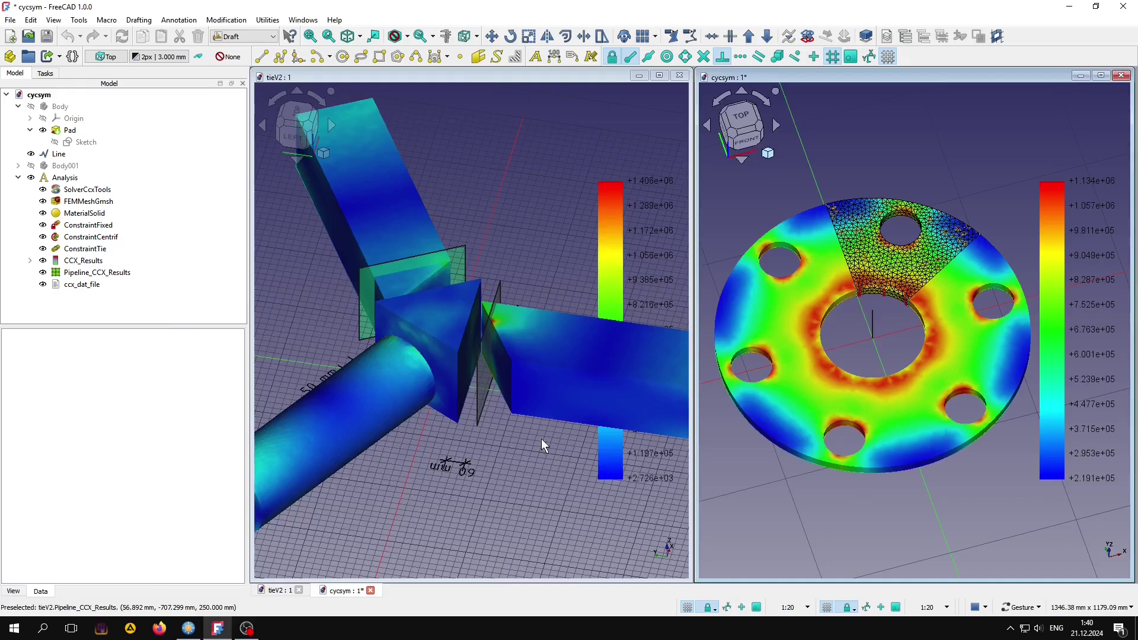
- Maximize the tieV2 view and orbit the joint model to look from above
left_click(659, 75)
scroll(711, 296, "up", 2)
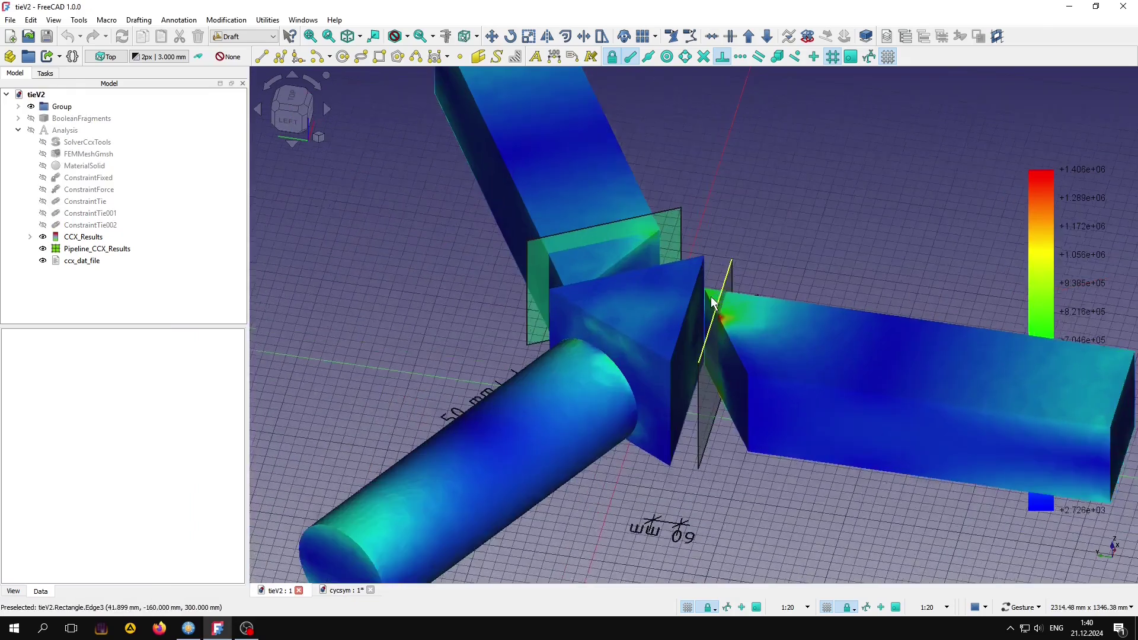
scroll(654, 268, "up", 2)
mouse_move(656, 274)
left_mouse_down()
mouse_move(628, 257)
mouse_move(627, 394)
mouse_move(609, 220)
mouse_move(600, 215)
left_mouse_up()
left_click(599, 215)
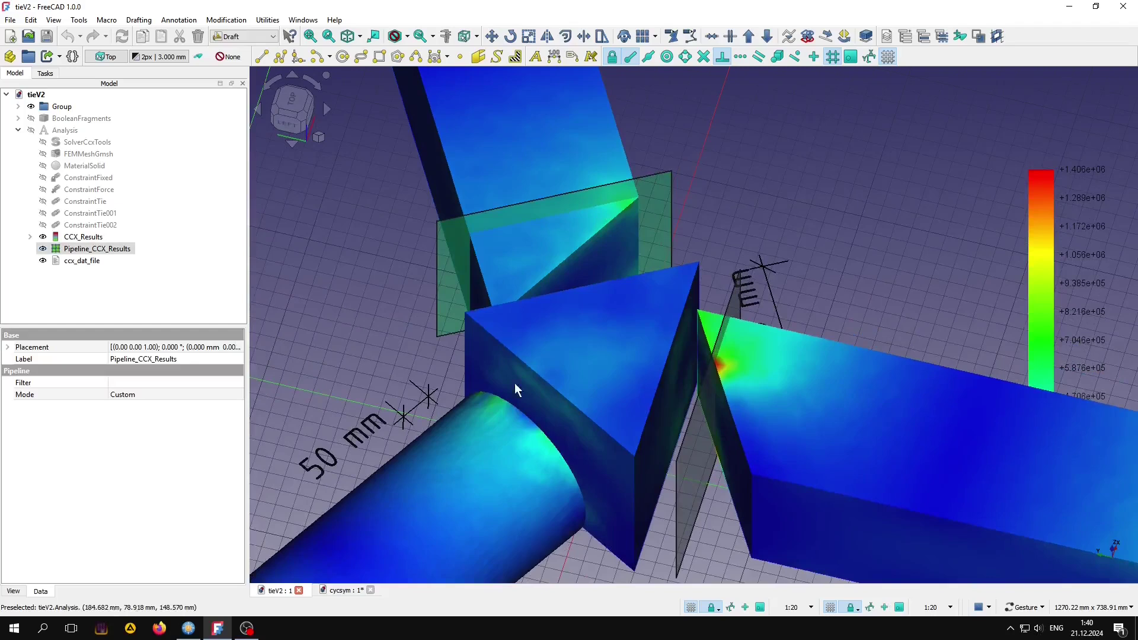
- In the cycsym document, hide the expanded Pipeline_CCX_Results stress contour of the flange
left_click(343, 589)
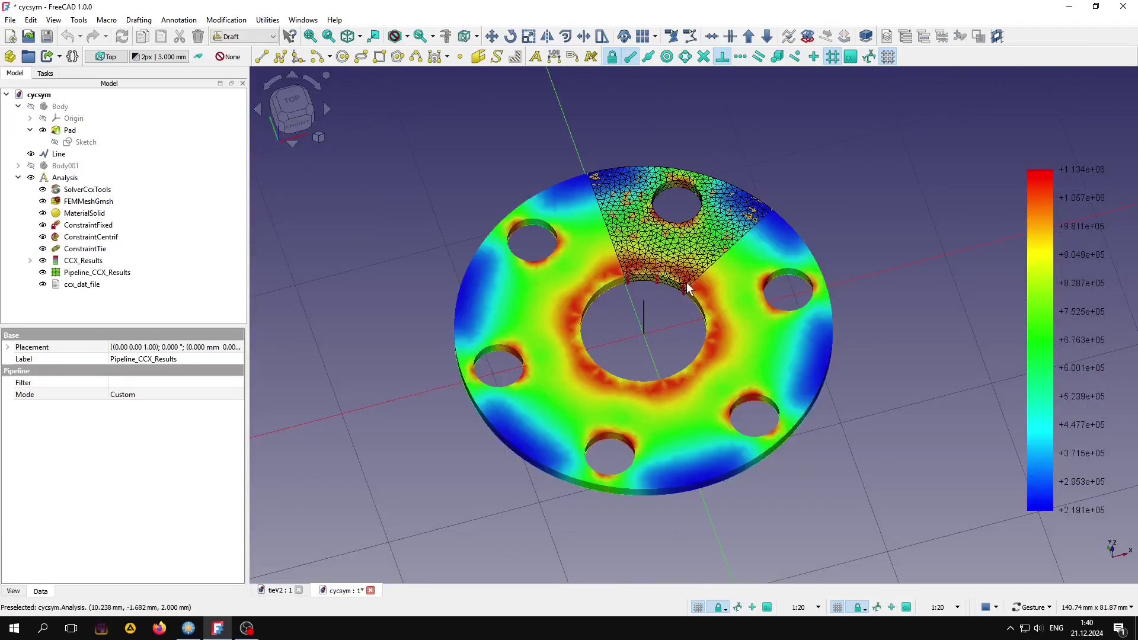
left_click_drag(632, 322, 549, 356)
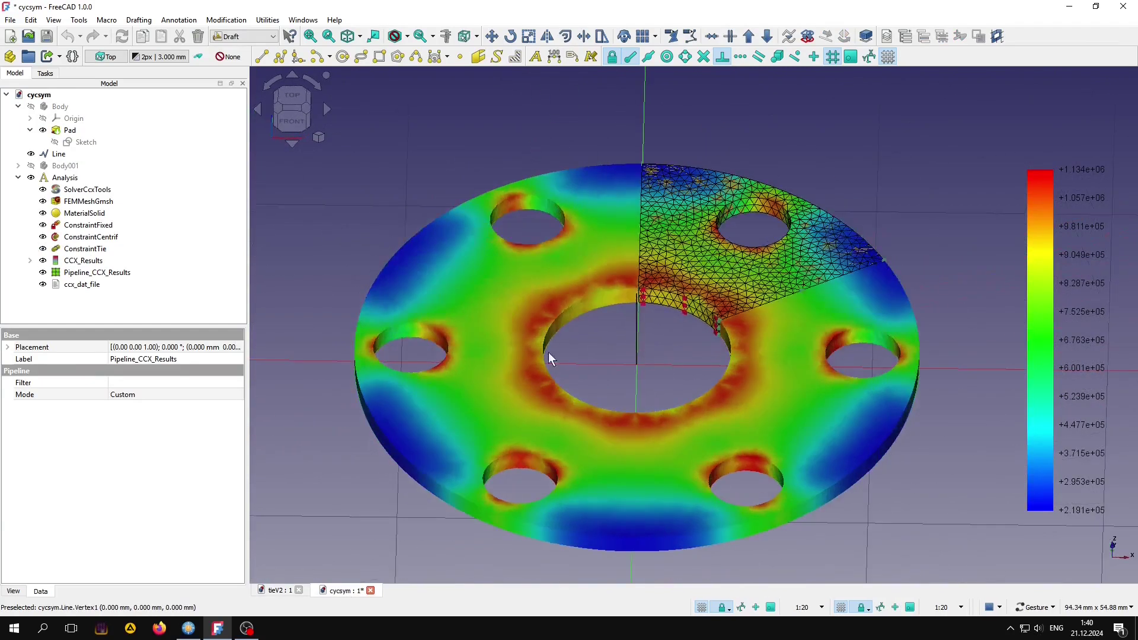
left_click(43, 273)
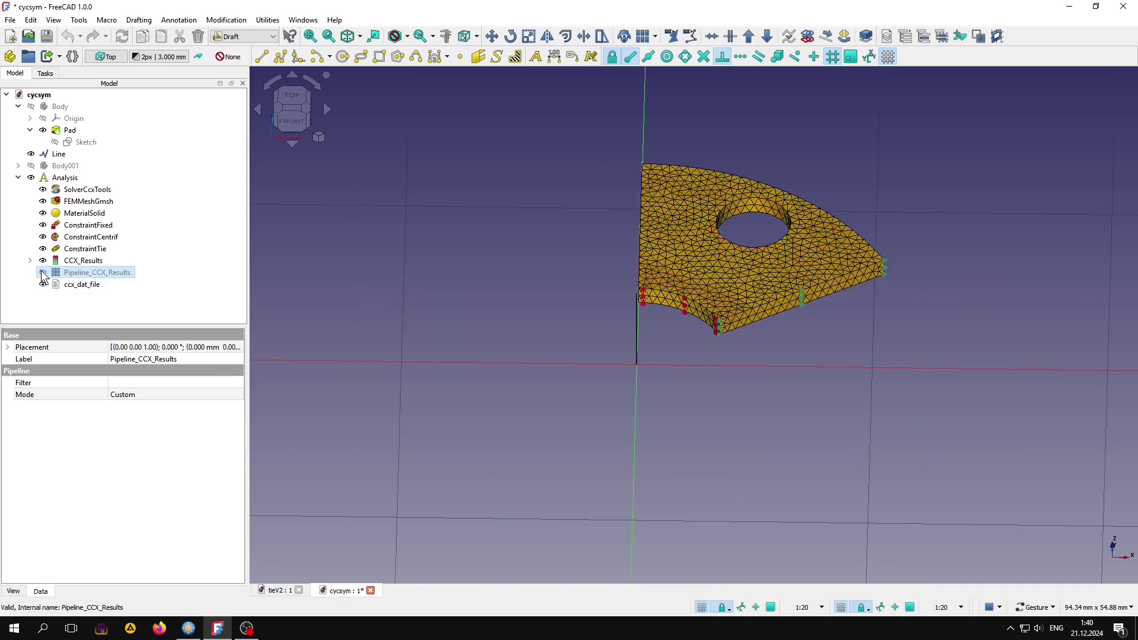
- Show the flange stress result again and set a tilted top view of the joint
left_click(43, 273)
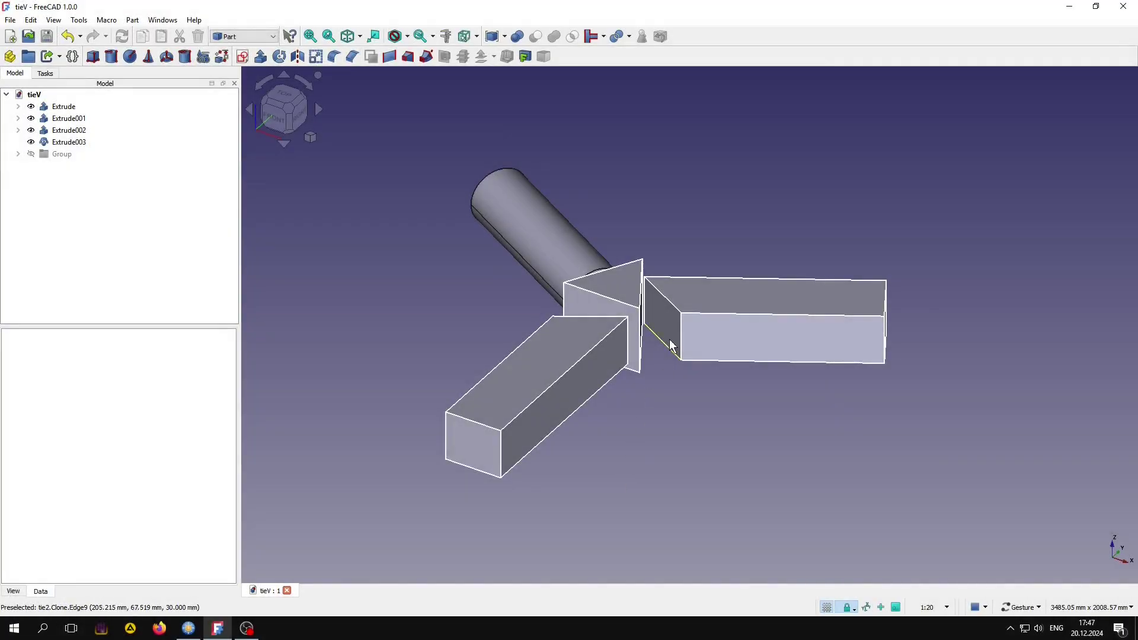
key("2")
mouse_move(652, 414)
left_mouse_down()
mouse_move(628, 350)
mouse_move(634, 392)
left_mouse_up()
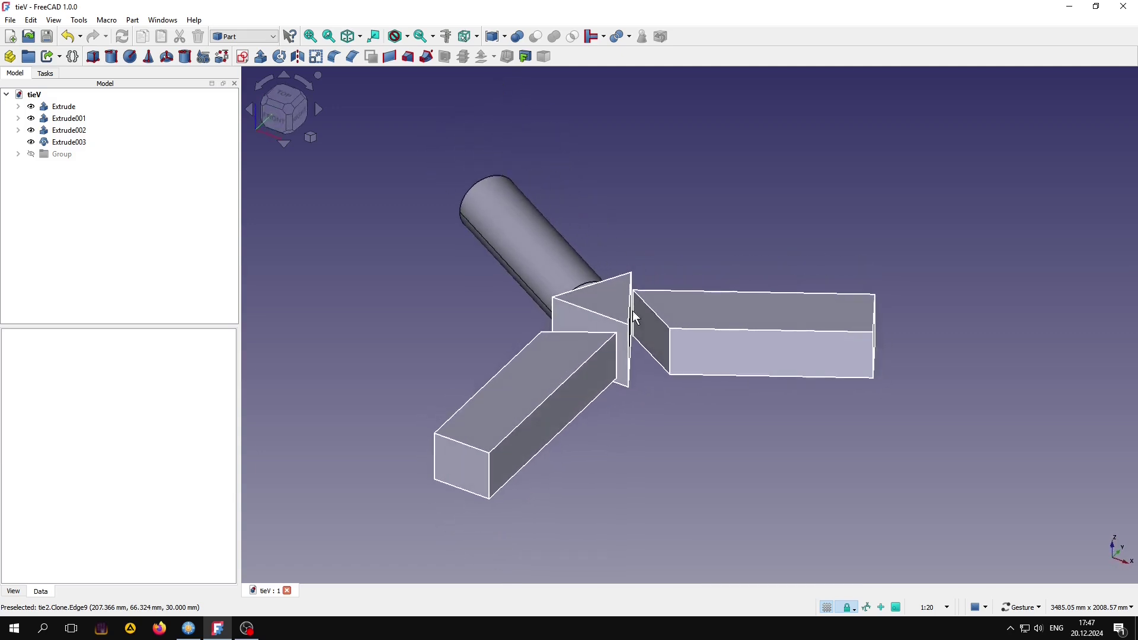
- Merge Extrude through Extrude003 into BooleanFragments and activate the FEM workbench
left_click(64, 106)
left_click(84, 141, "shift")
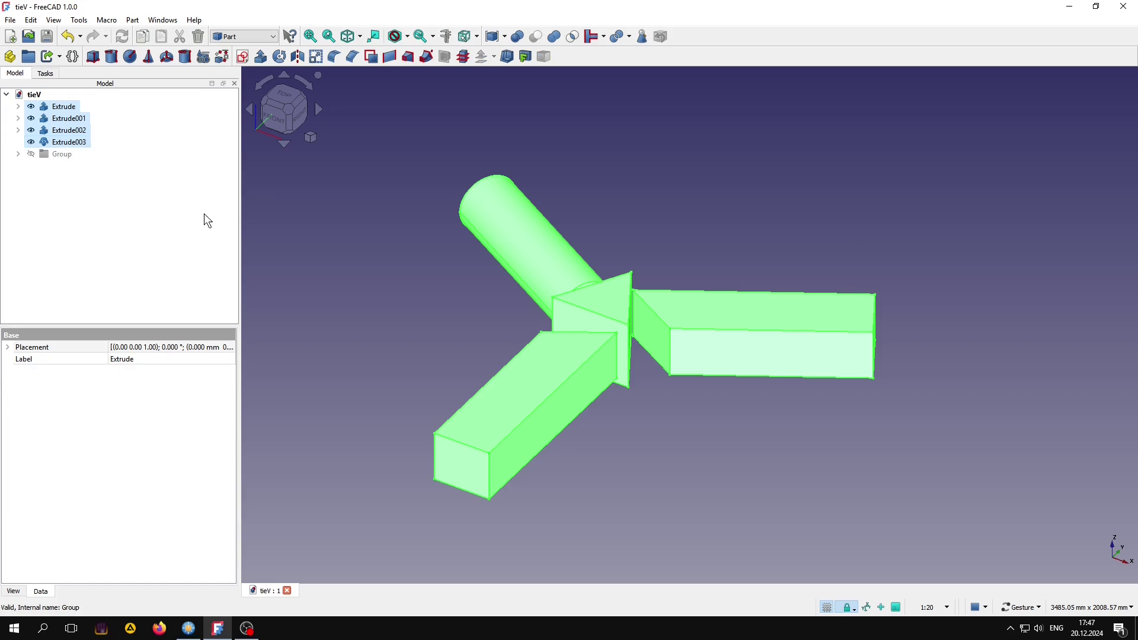
left_click(617, 35)
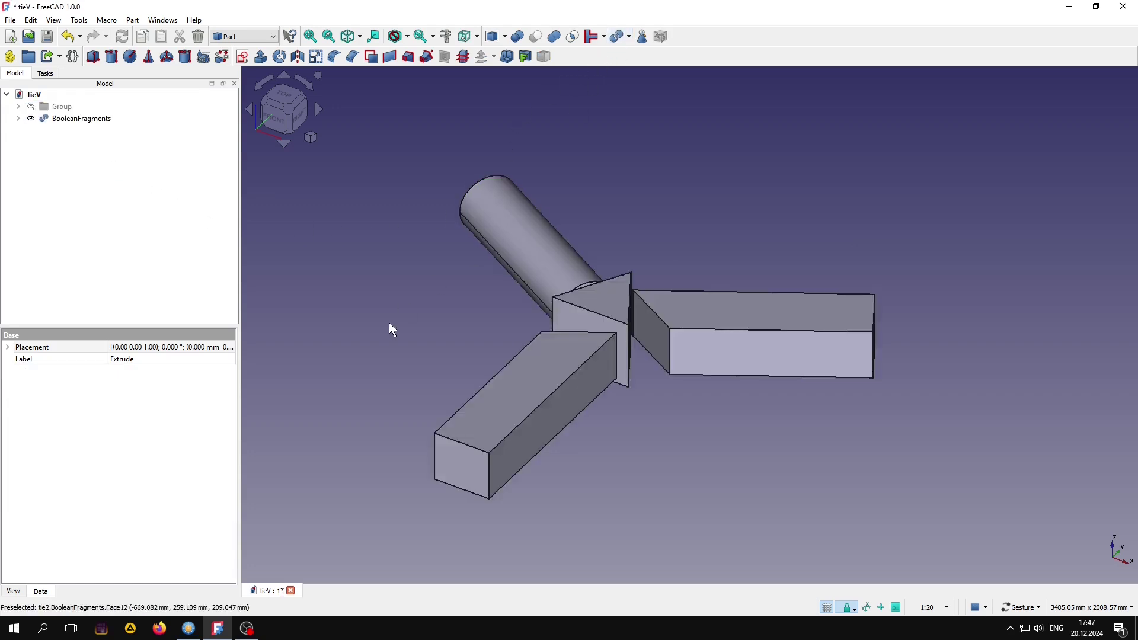
left_click(237, 36)
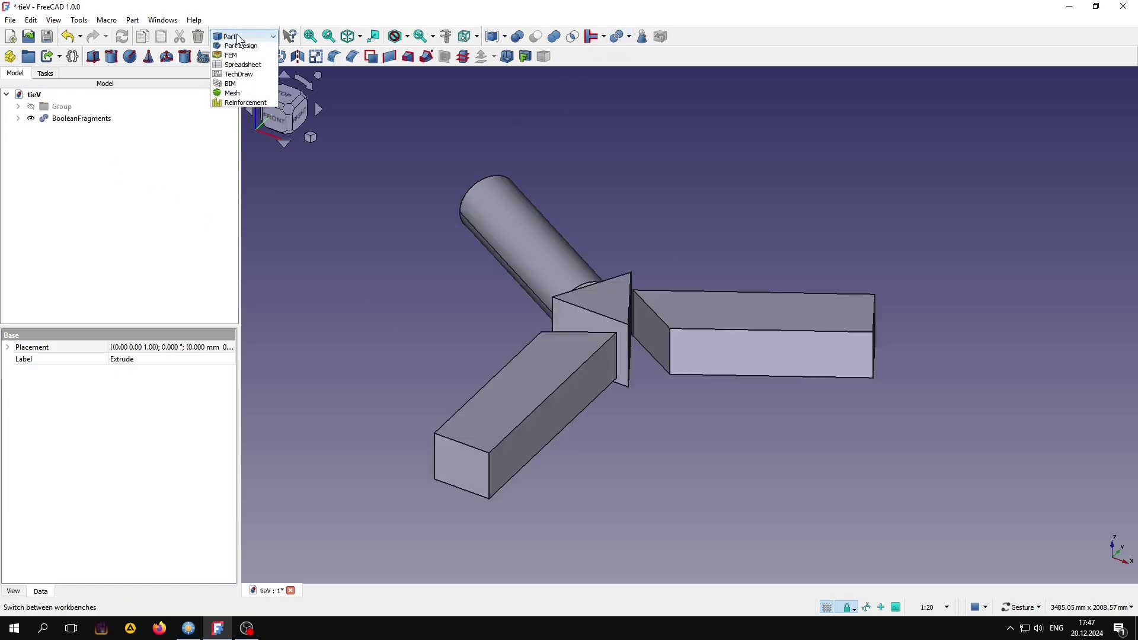
left_click(235, 95)
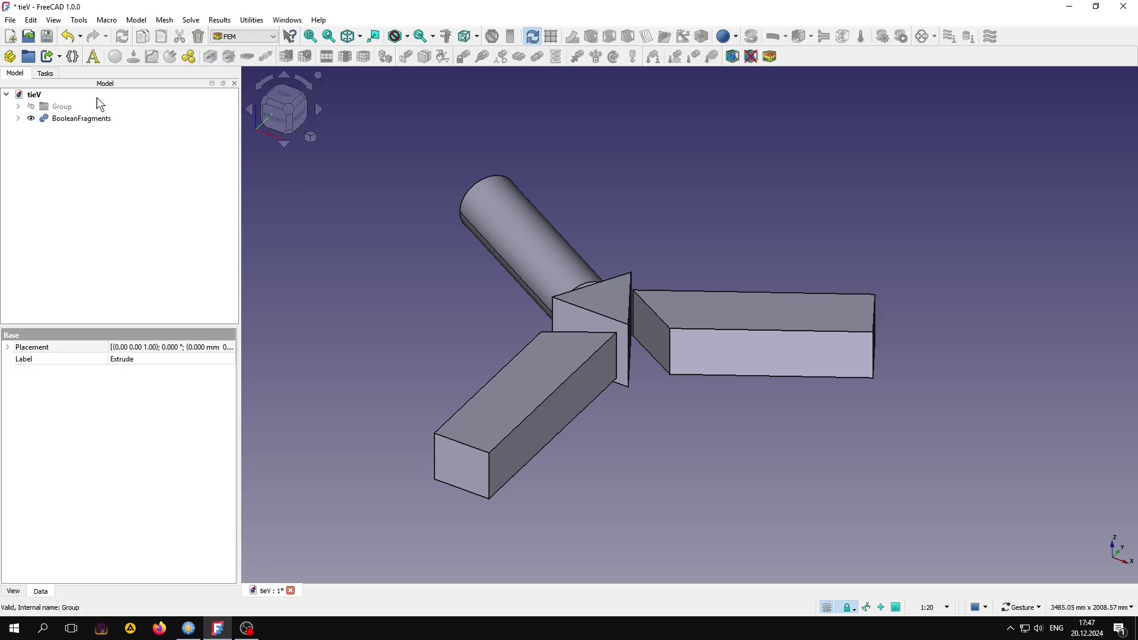
- Create an analysis with a solver and Gmsh-mesh BooleanFragments at 1st order, 20 mm max size
left_click(95, 56)
left_click(17, 130)
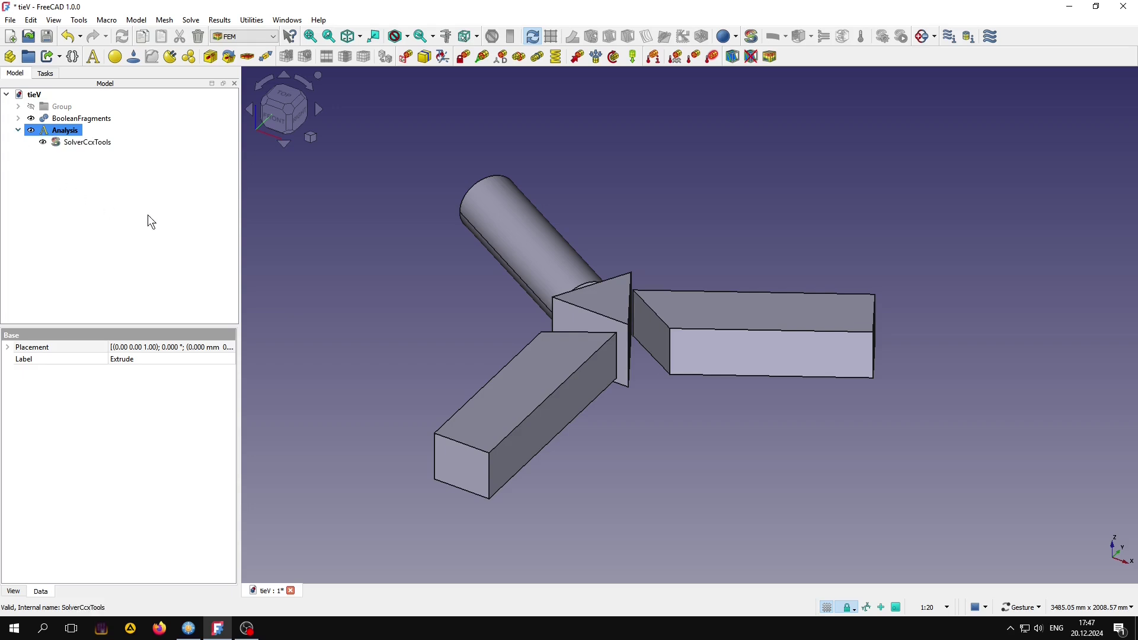
left_click(89, 119)
left_click(304, 56)
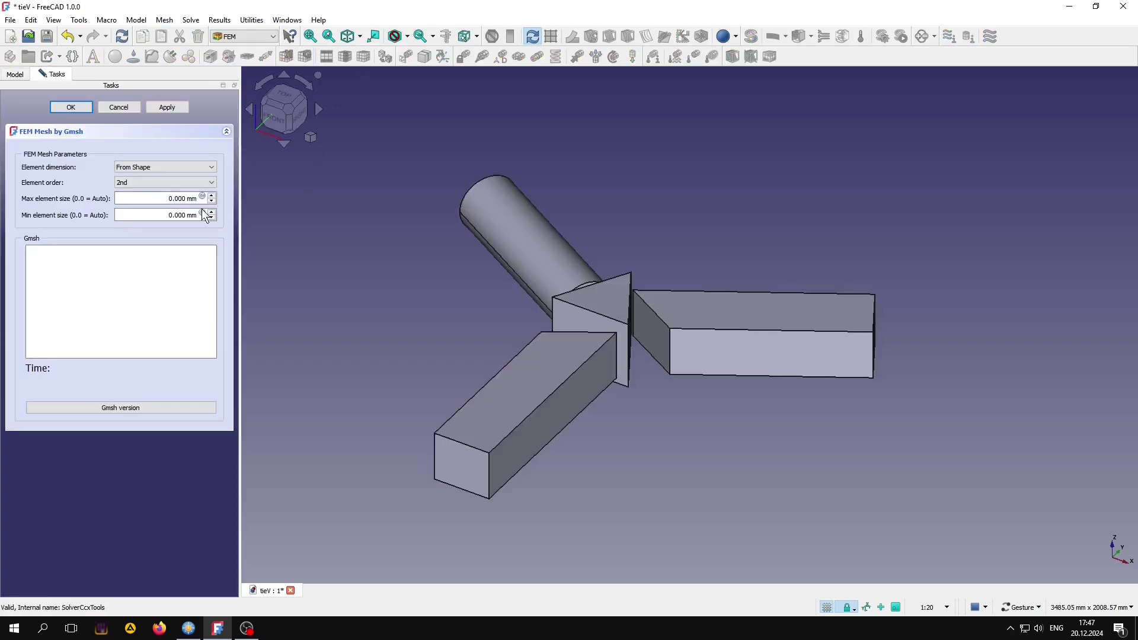
left_click(143, 182)
left_click(145, 192)
type("20.000")
left_click(167, 108)
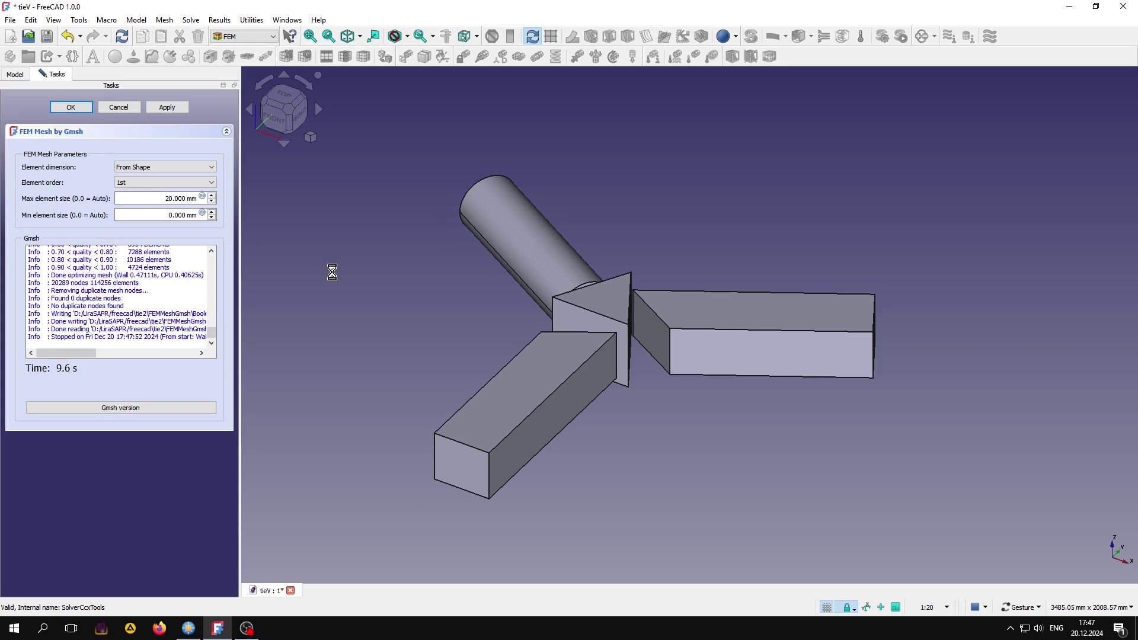
- Close the mesh settings, hide FEMMeshGmsh, and add a PLA-Generic solid material
left_click(71, 106)
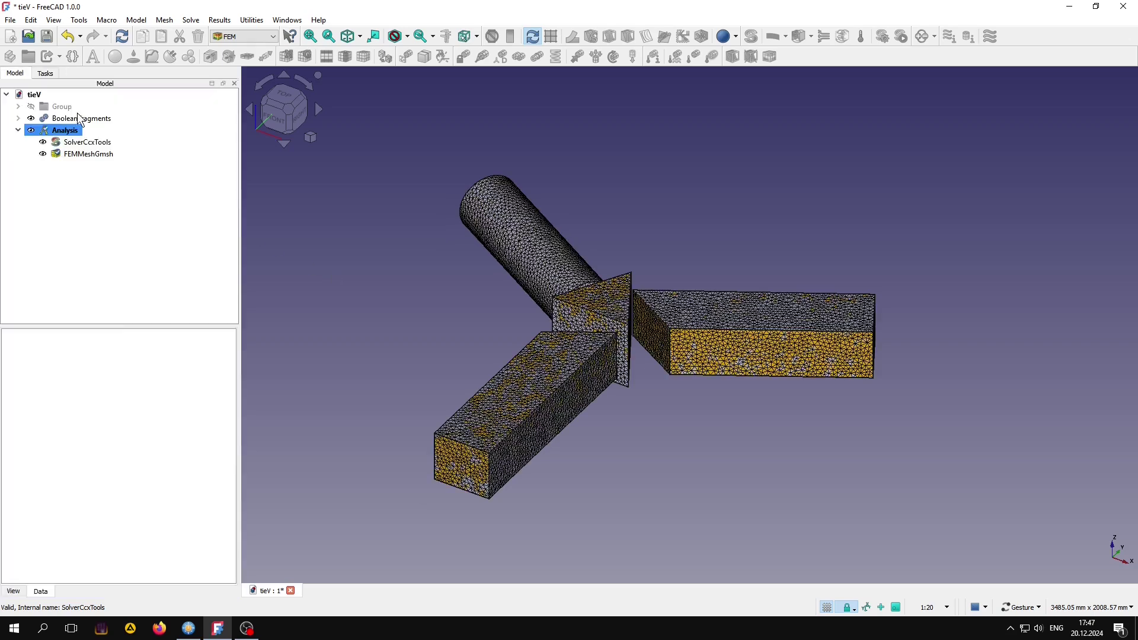
left_click(43, 154)
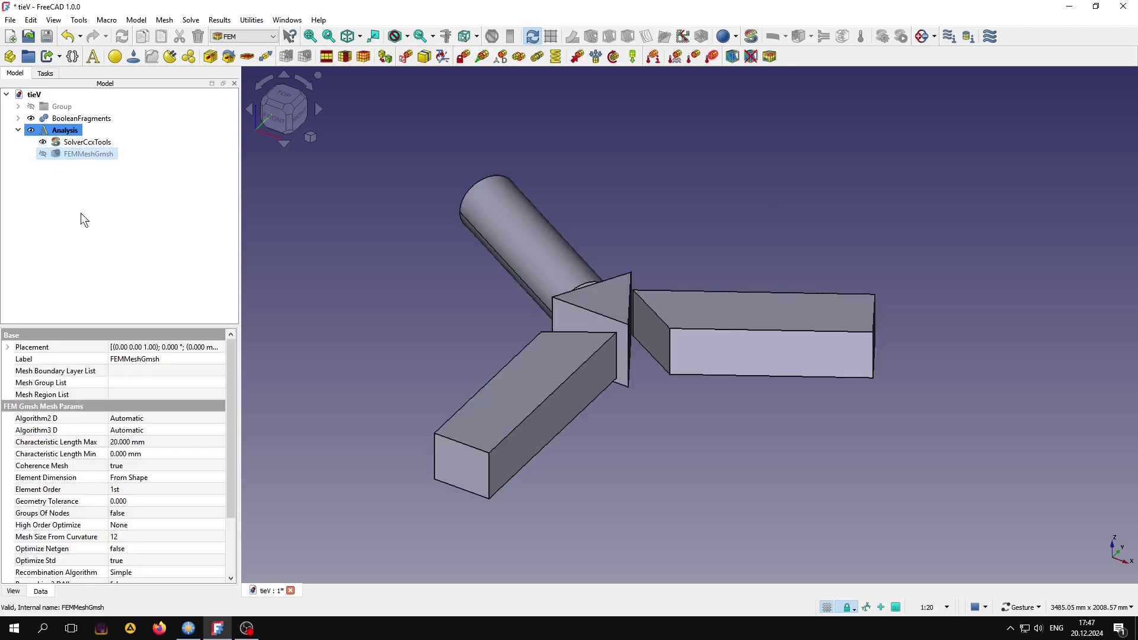
left_click(115, 56)
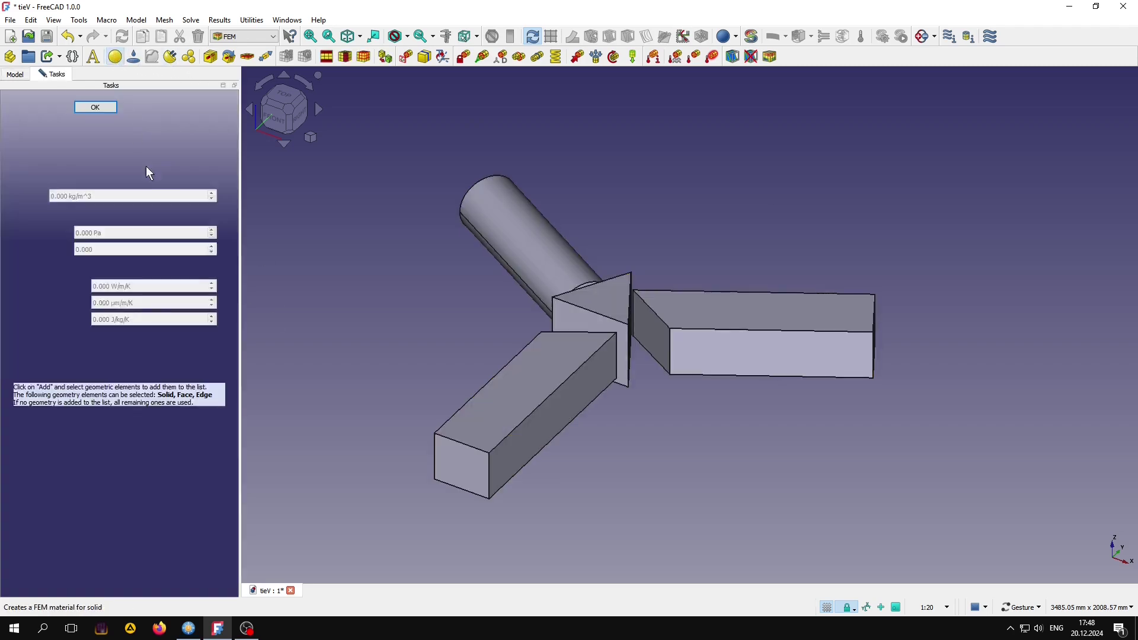
left_click(216, 161)
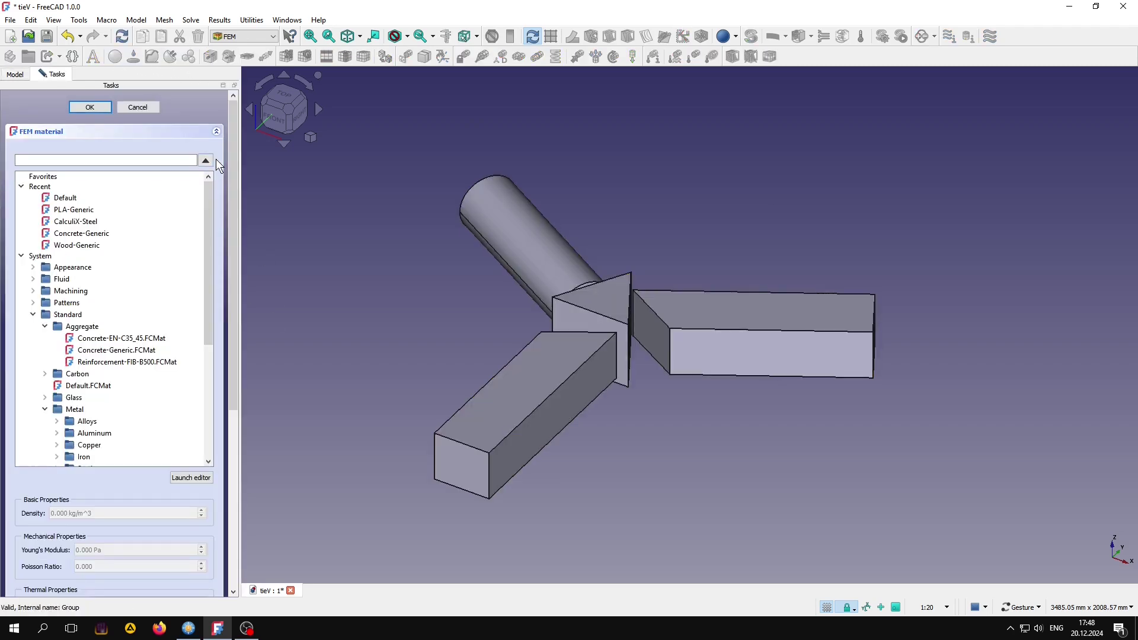
left_click(89, 211)
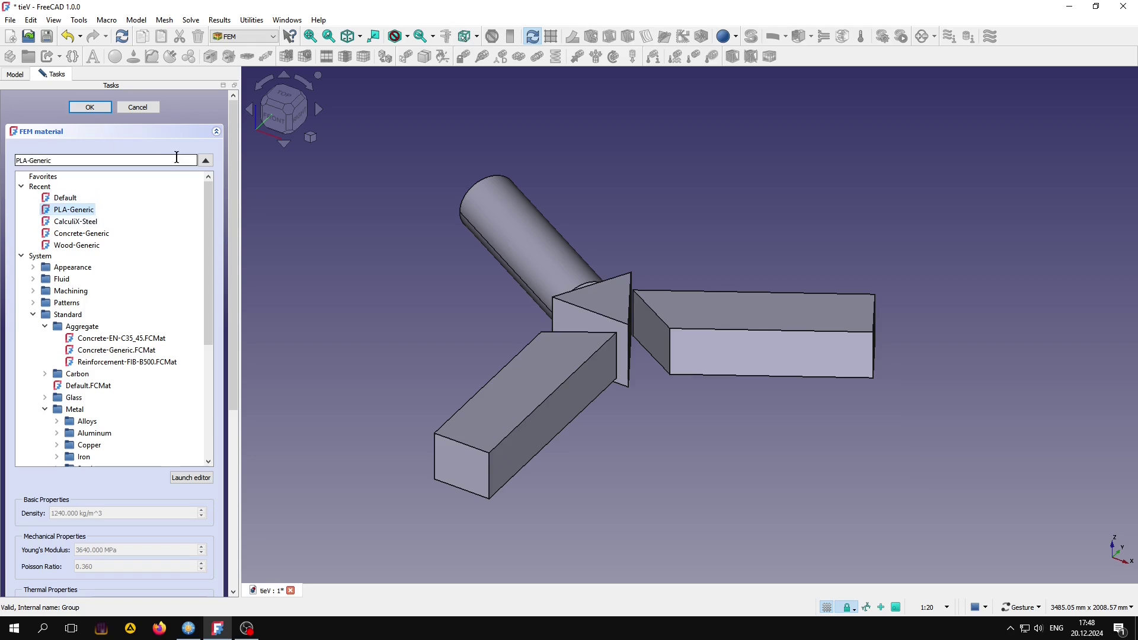
left_click(207, 160)
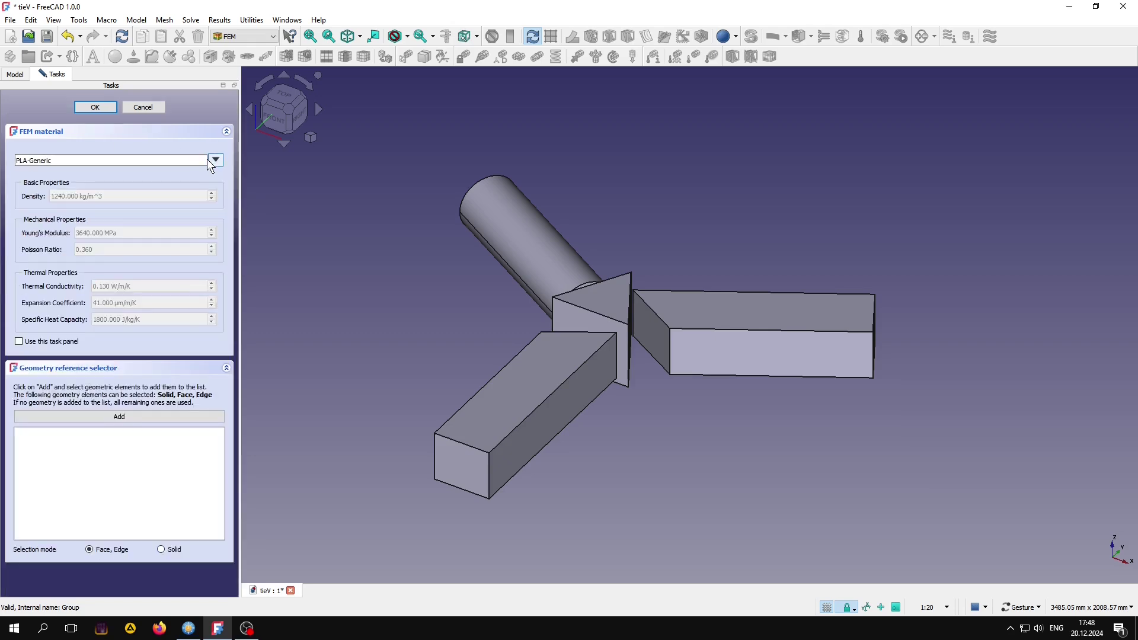
left_click(89, 107)
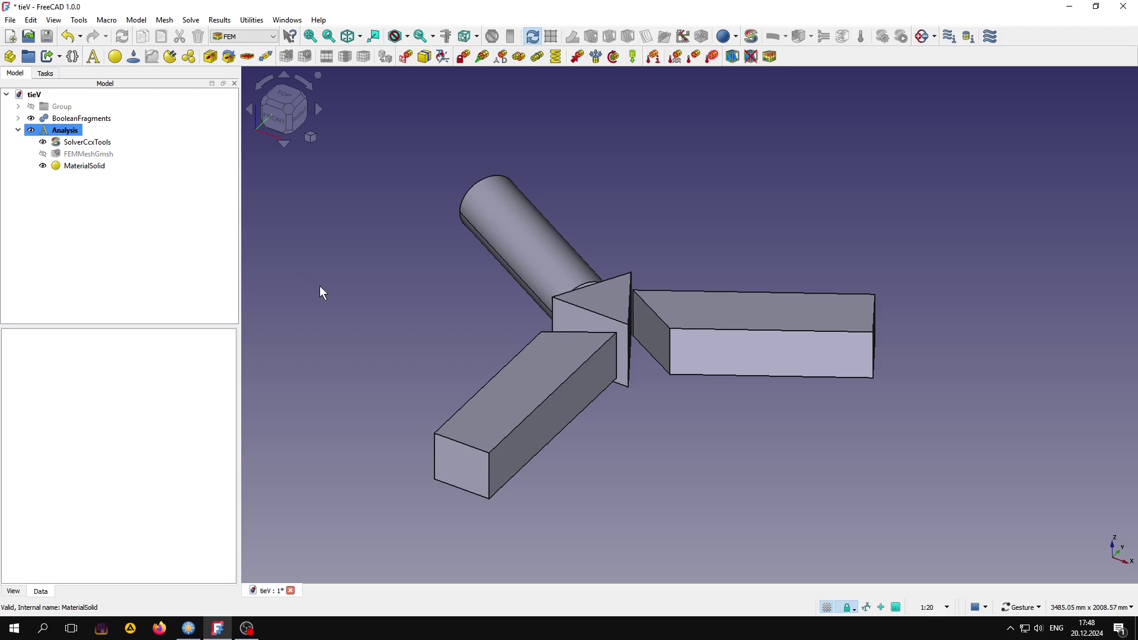
- Add a fixed support on the three end faces Face6, Face15 and Face14
left_click(464, 56)
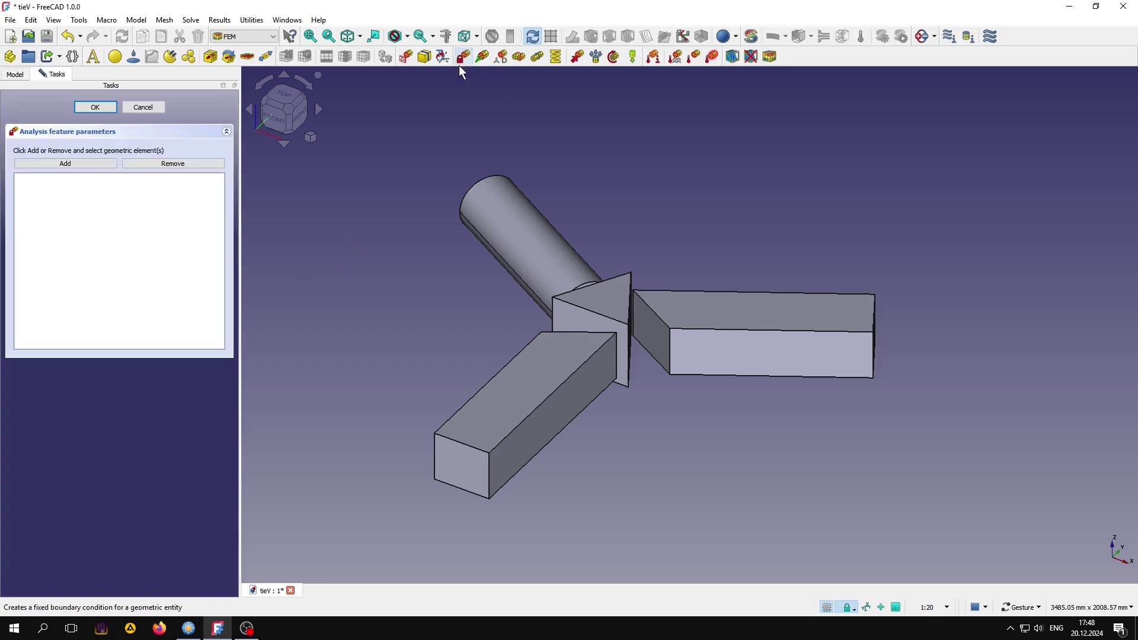
left_click(86, 165)
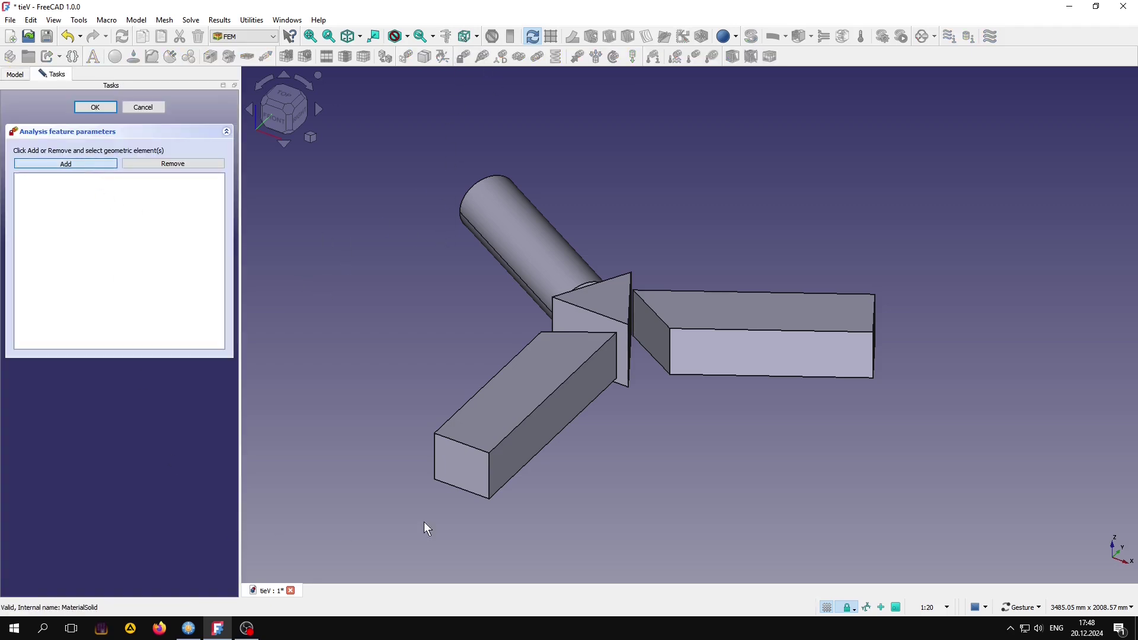
left_click(462, 477)
mouse_move(512, 399)
left_mouse_down()
mouse_move(674, 475)
mouse_move(684, 463)
mouse_move(528, 457)
left_mouse_up()
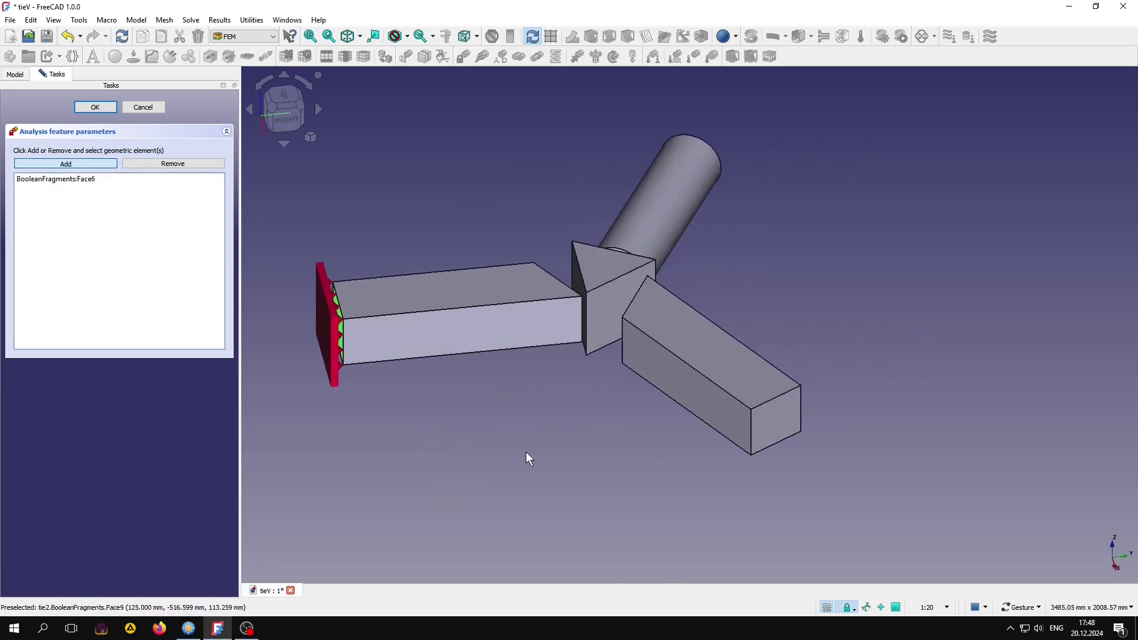
left_click(771, 427)
mouse_move(929, 366)
left_mouse_down()
mouse_move(910, 363)
mouse_move(895, 333)
mouse_move(735, 437)
mouse_move(626, 448)
mouse_move(431, 414)
mouse_move(313, 437)
mouse_move(332, 439)
left_mouse_up()
left_click(705, 453)
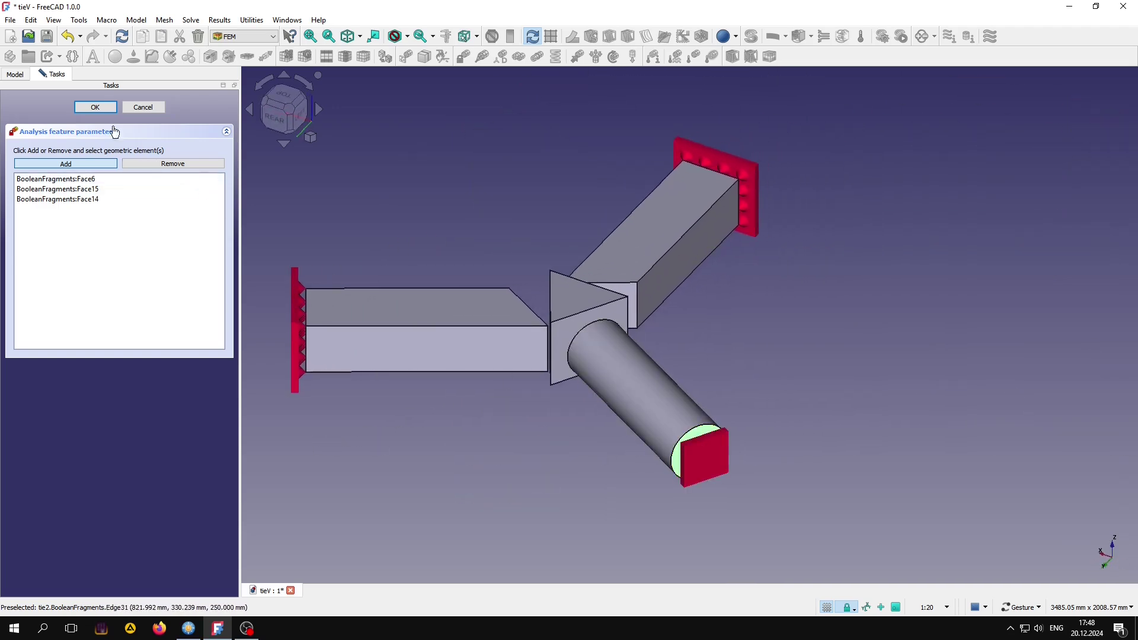
left_click(104, 109)
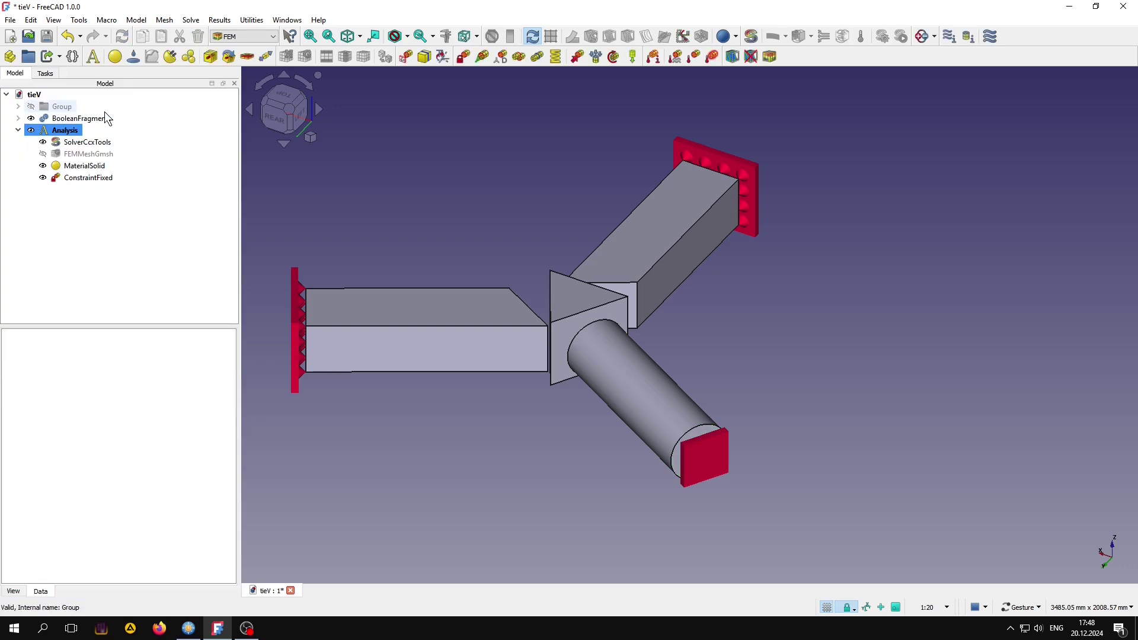
- Set the ConstraintFixed symbol display scale to 0.400
left_click(90, 177)
left_click(154, 410)
scroll(155, 408, "down", 2)
scroll(155, 408, "down", 1)
scroll(155, 408, "down", 2)
scroll(155, 408, "down", 1)
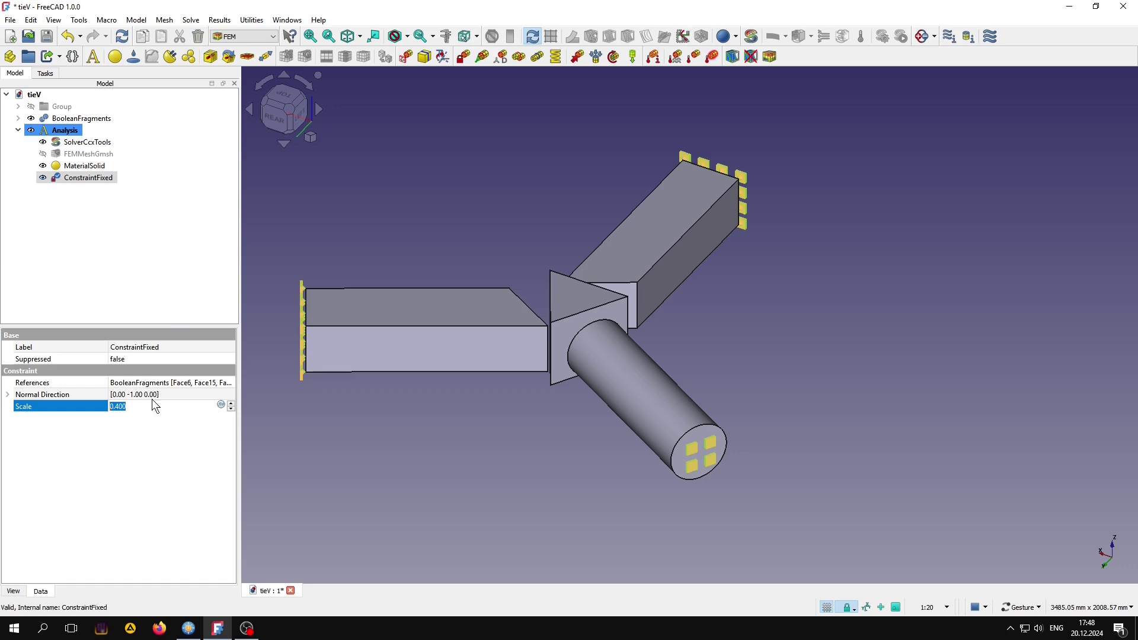
left_click(486, 211)
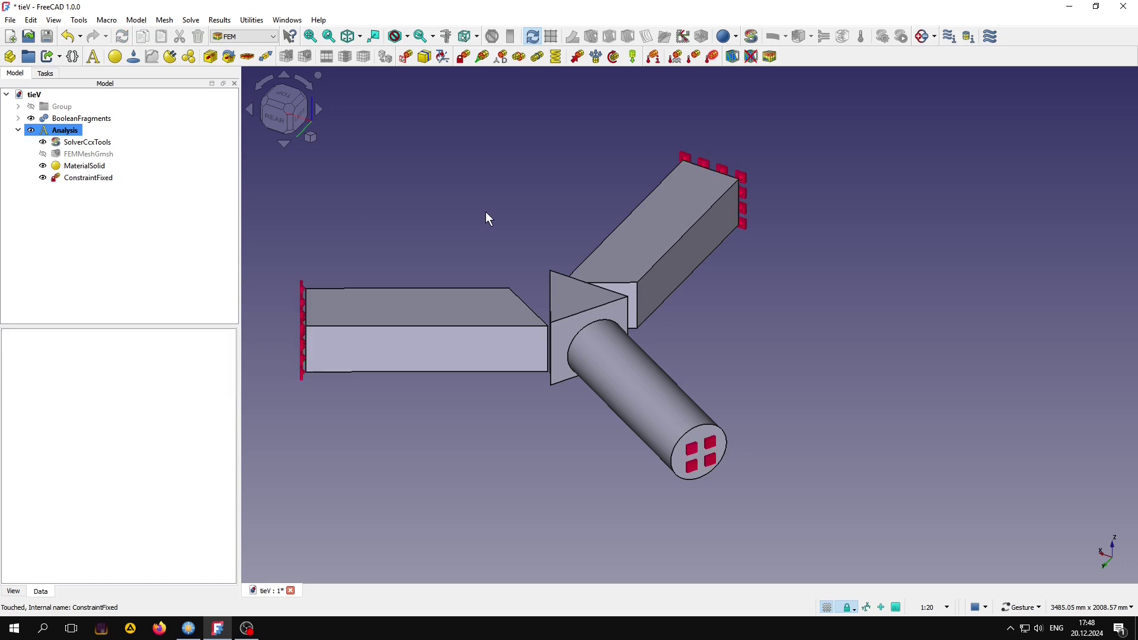
- Apply a reversed, downward 5000 N force to the triangular top face Face5
left_click(578, 57)
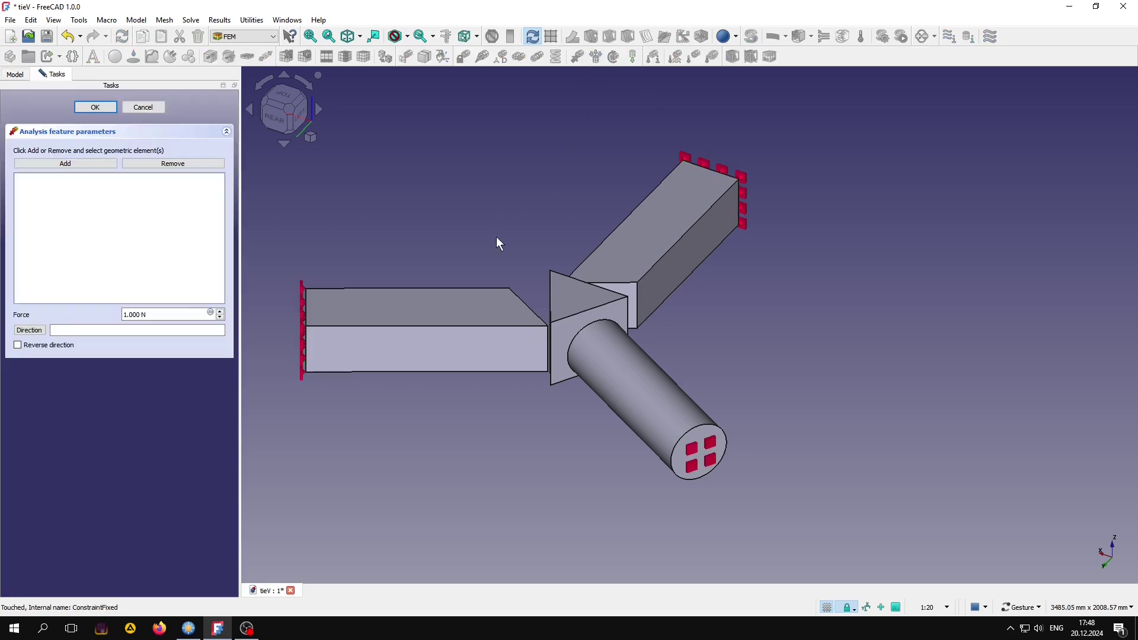
left_click(577, 290)
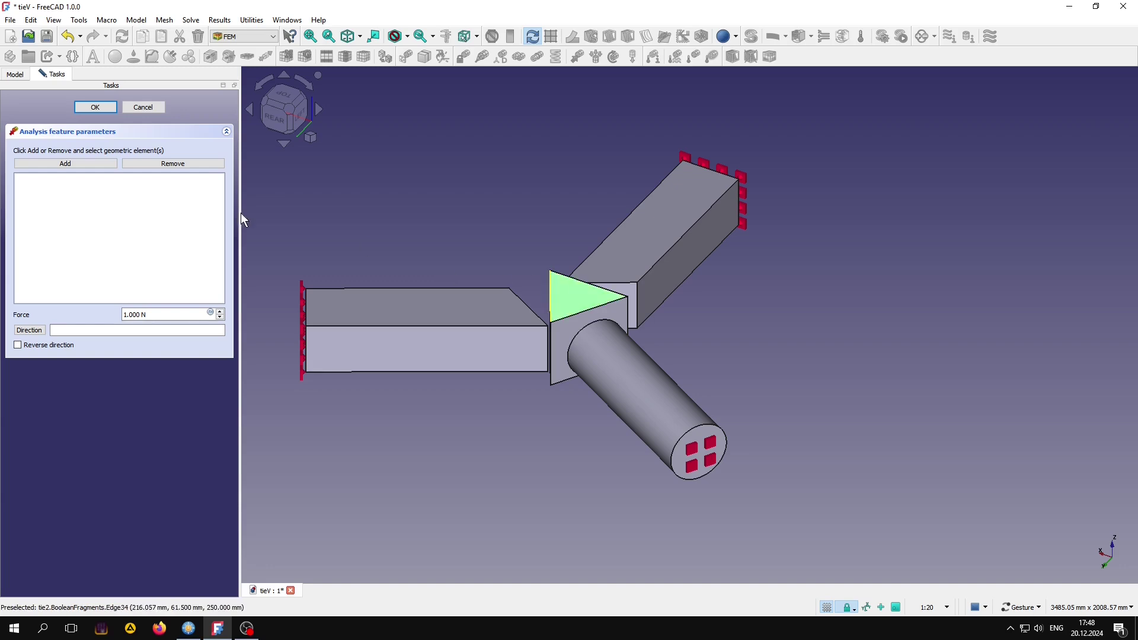
left_click(85, 166)
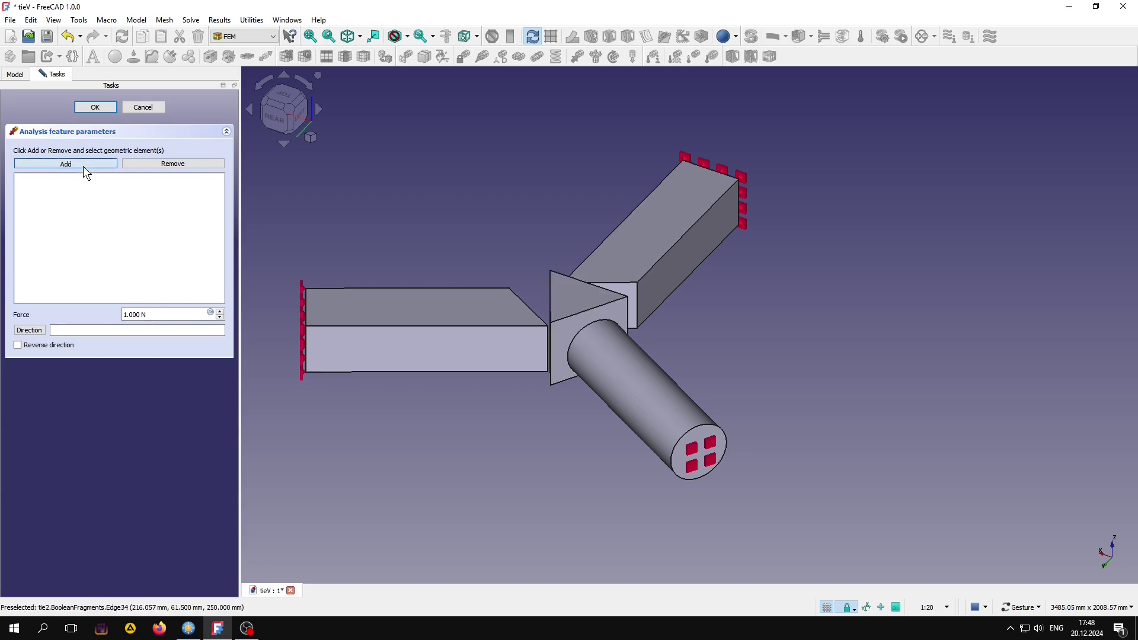
left_click(577, 297)
left_click_drag(126, 315, 111, 322)
type("000")
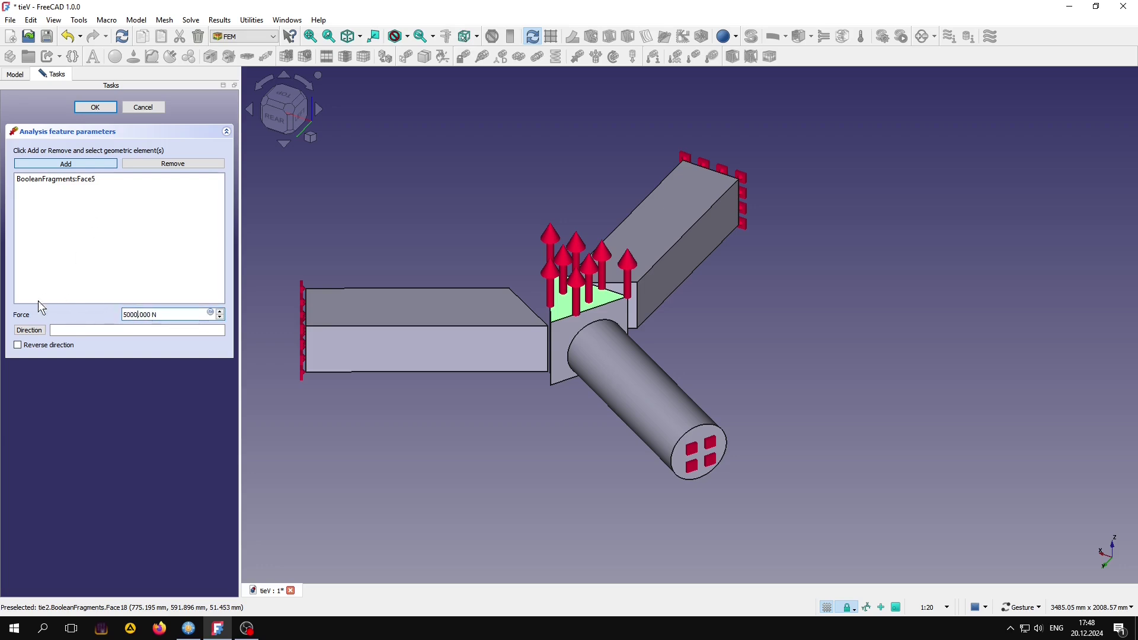
left_click(18, 345)
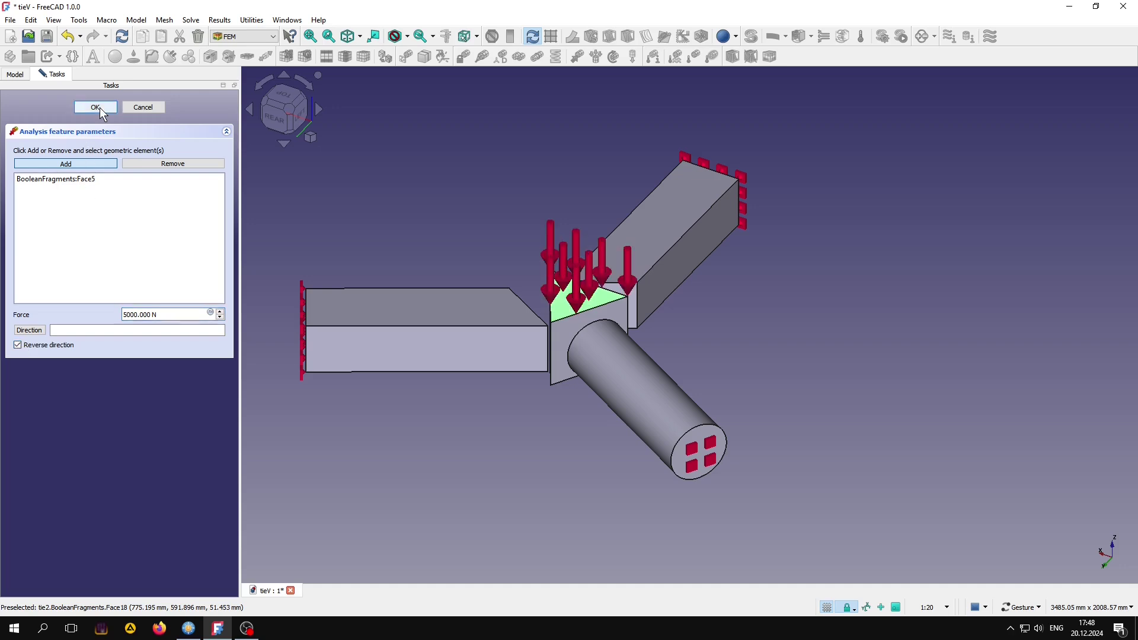
left_click(95, 107)
left_click(95, 190)
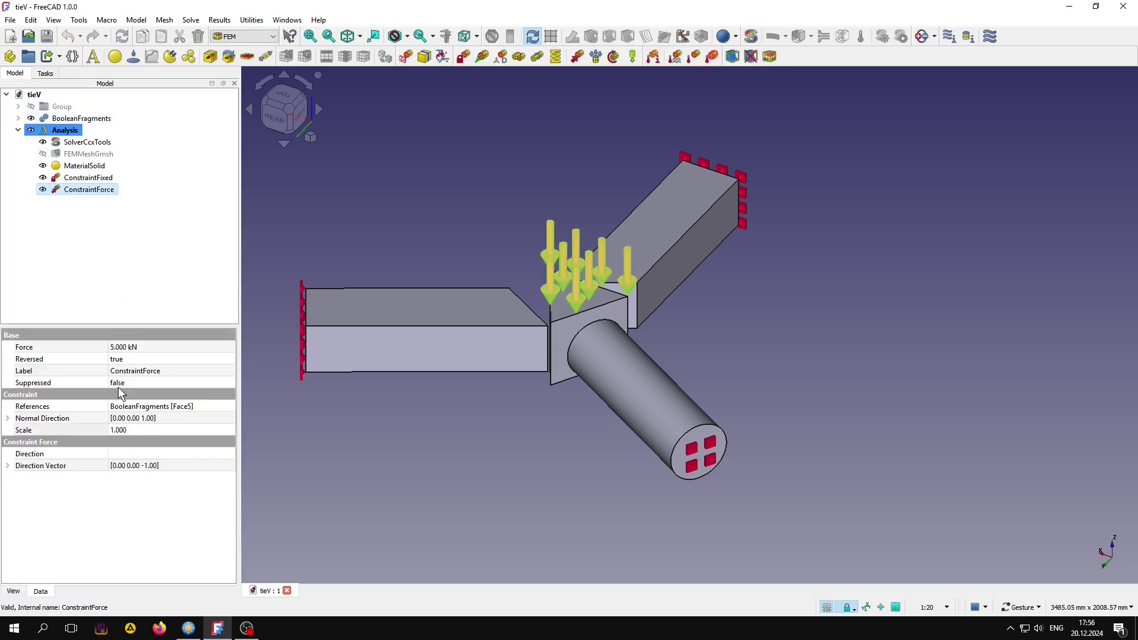
- Set the ConstraintForce arrow display scale to 0.700
left_click(155, 428)
scroll(156, 428, "down", 1)
scroll(155, 427, "down", 2)
left_click(350, 438)
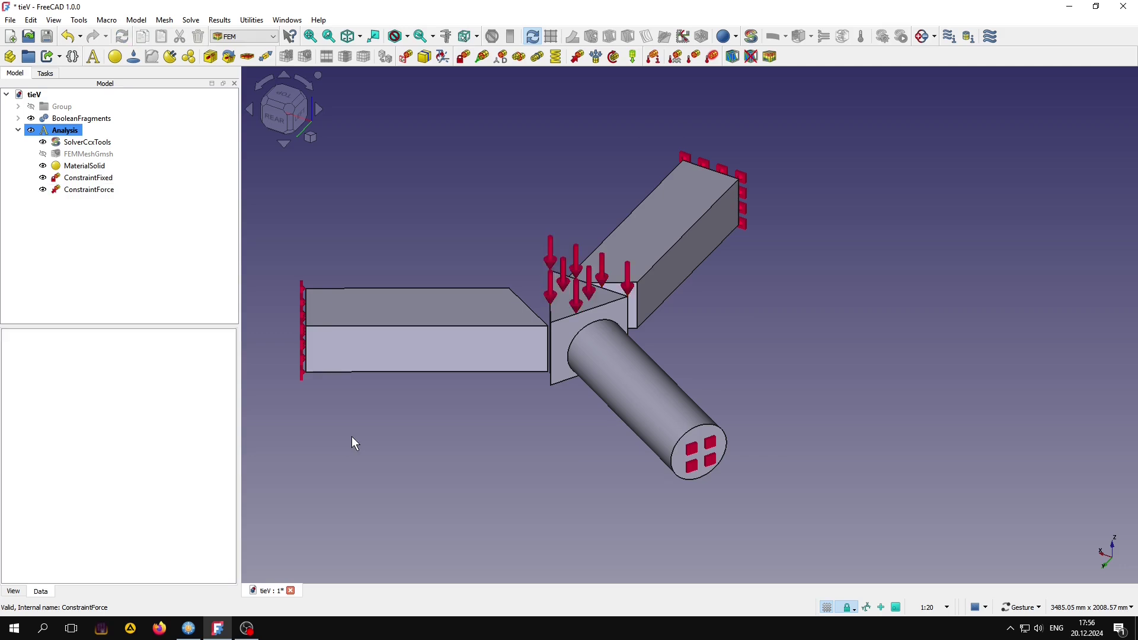
- Add a clipping plane through the model and zoom in on the pipe-plate joint
left_click(732, 56)
left_click_drag(579, 360, 583, 320)
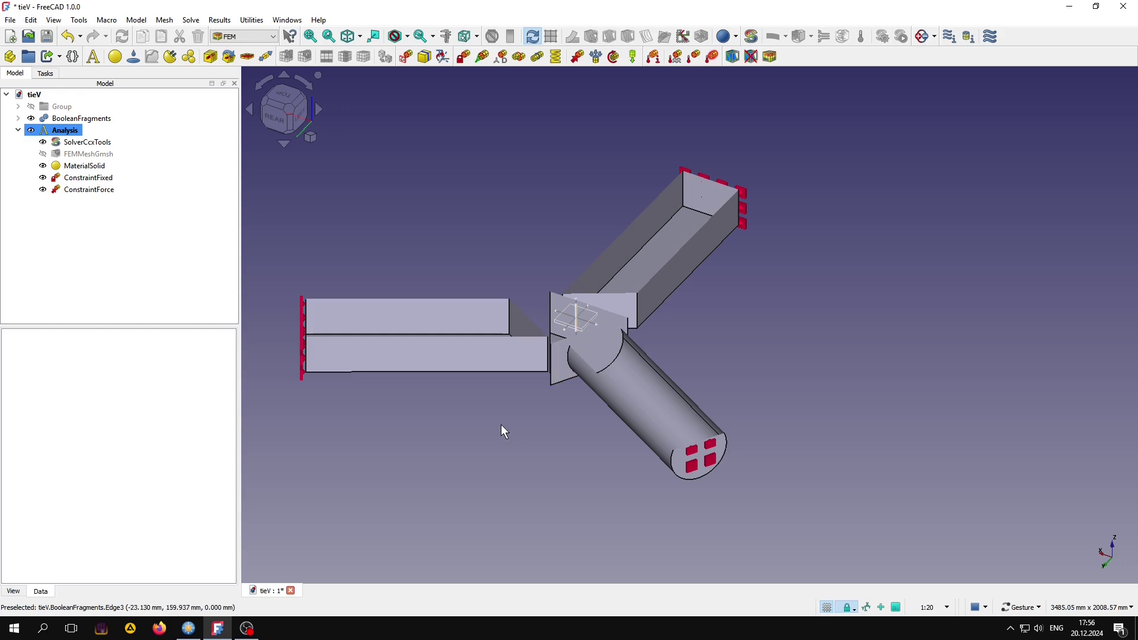
left_click_drag(689, 336, 704, 368)
scroll(565, 165, "up", 2)
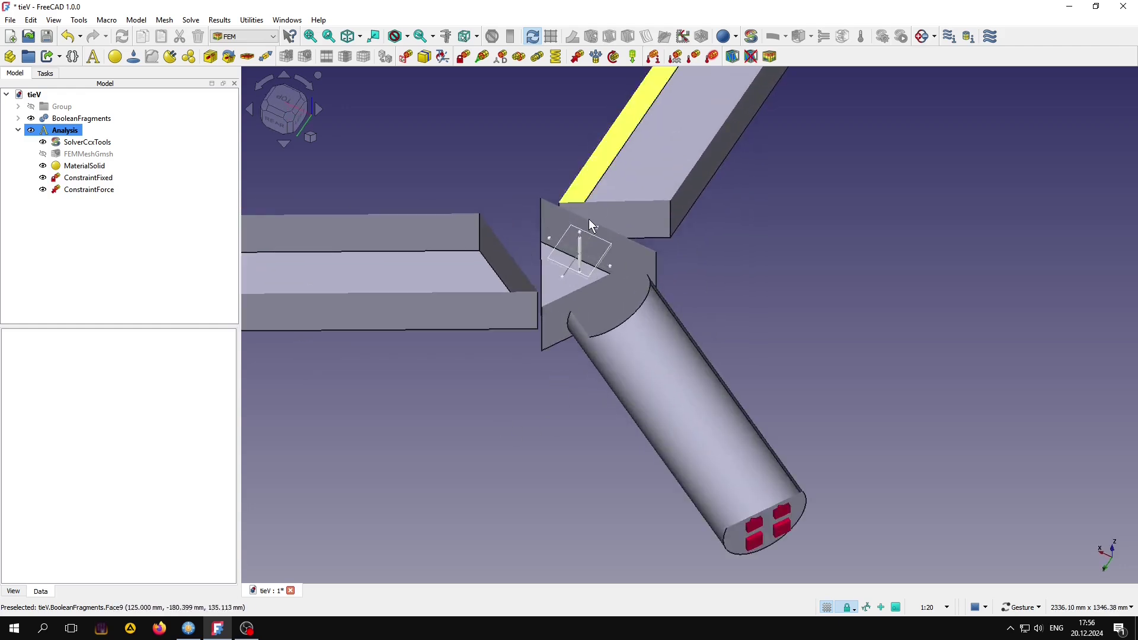
scroll(569, 177, "up", 2)
scroll(548, 171, "up", 2)
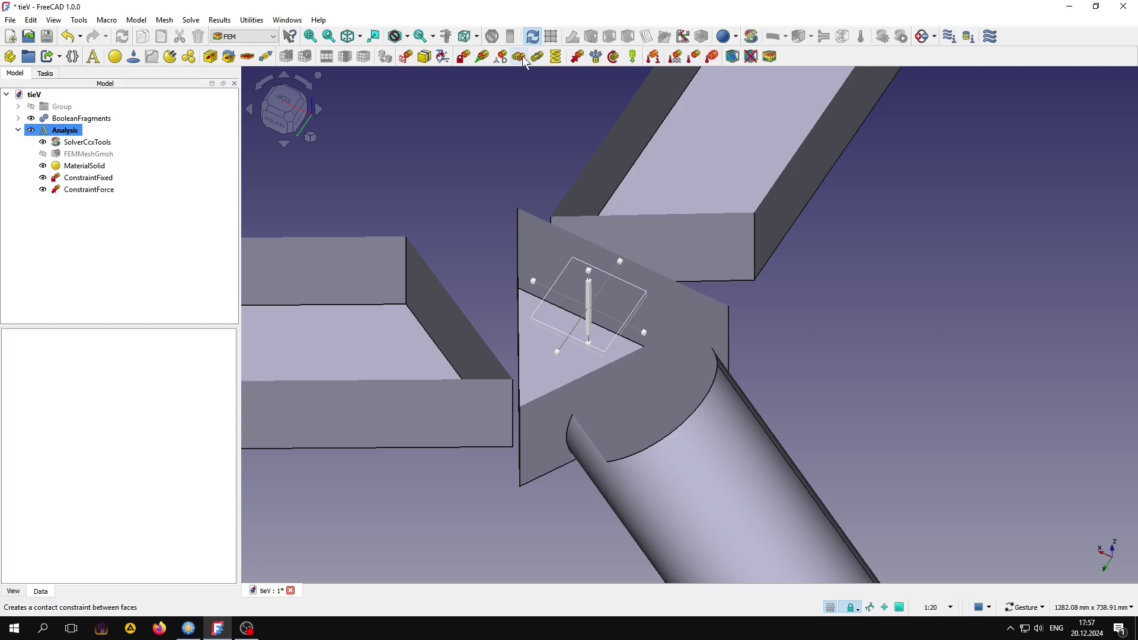
- Define a tie between pipe end Face13 and plate Face1 with 50 mm tolerance
left_click(538, 56)
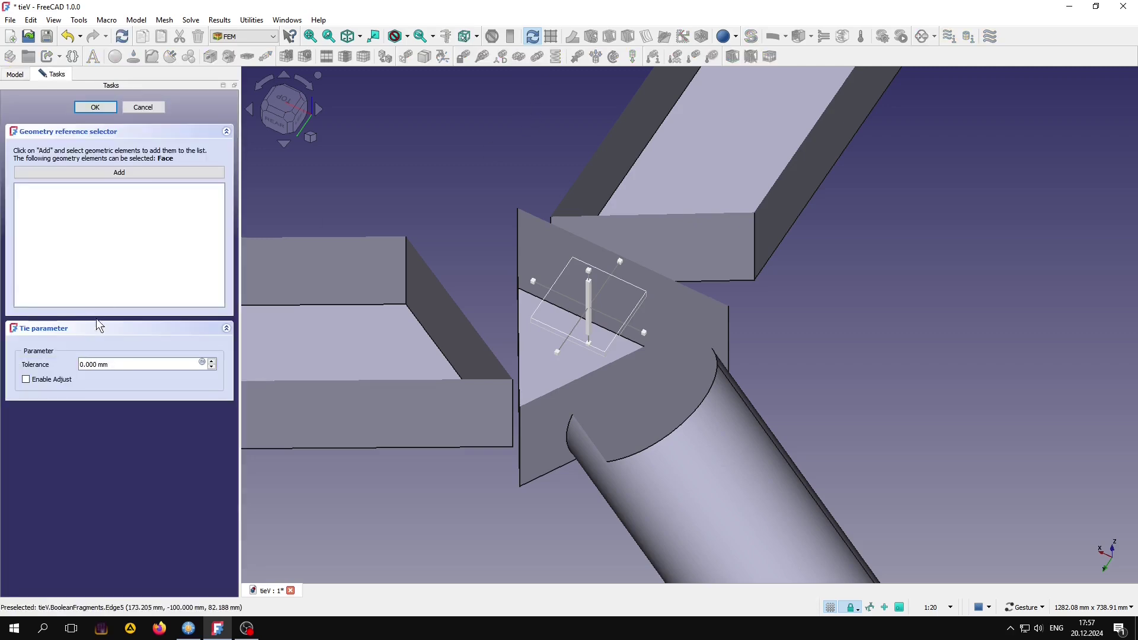
left_click(136, 172)
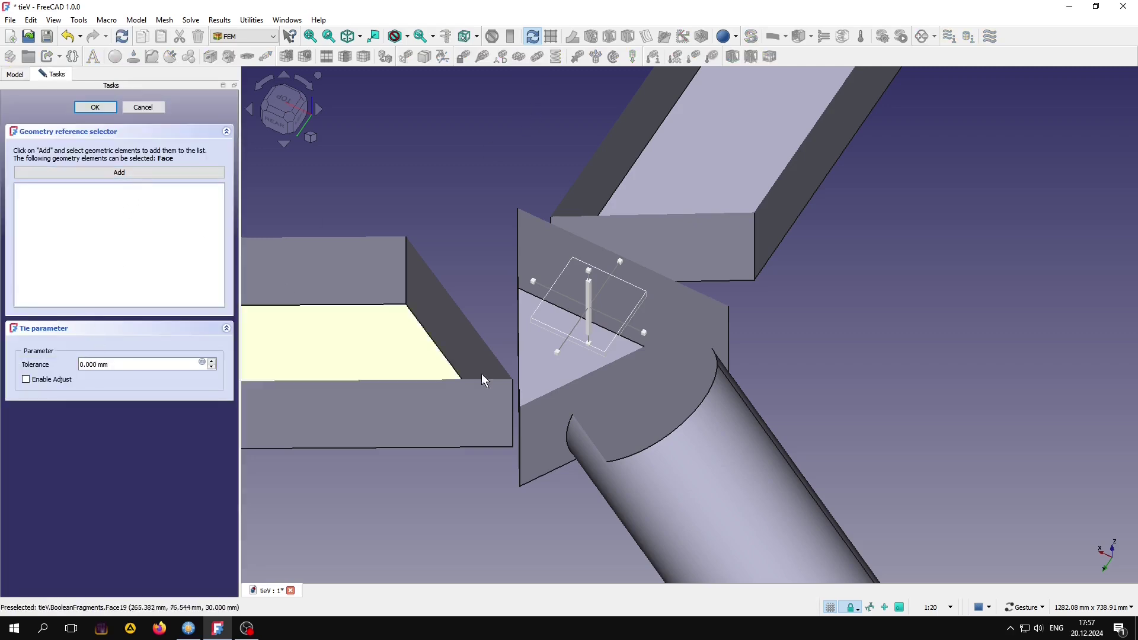
left_click(641, 425)
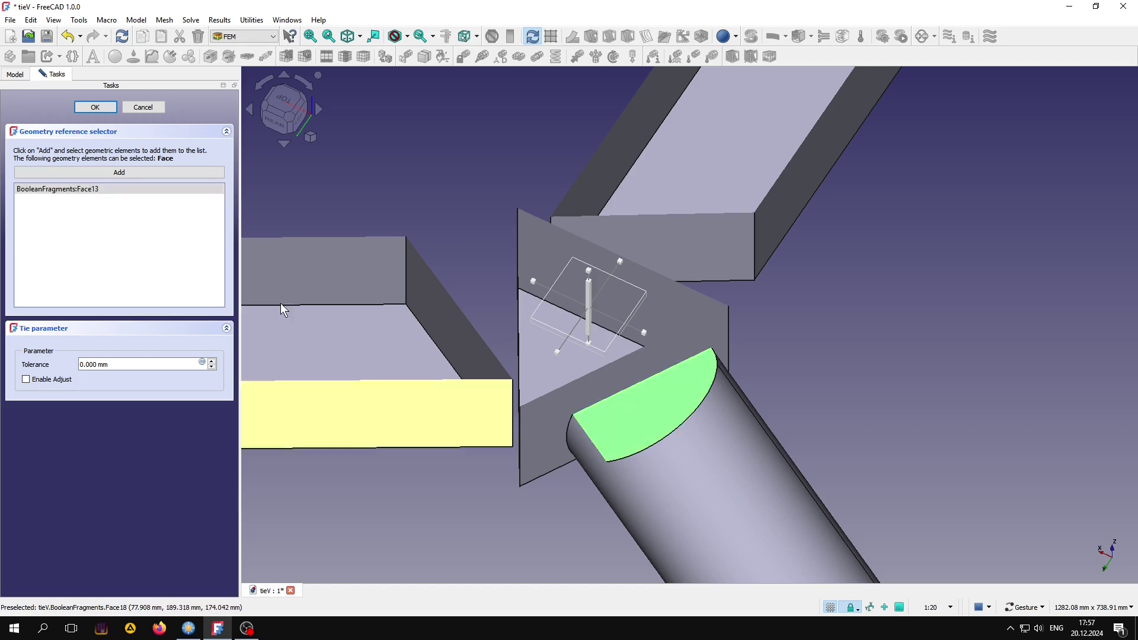
left_click(119, 204)
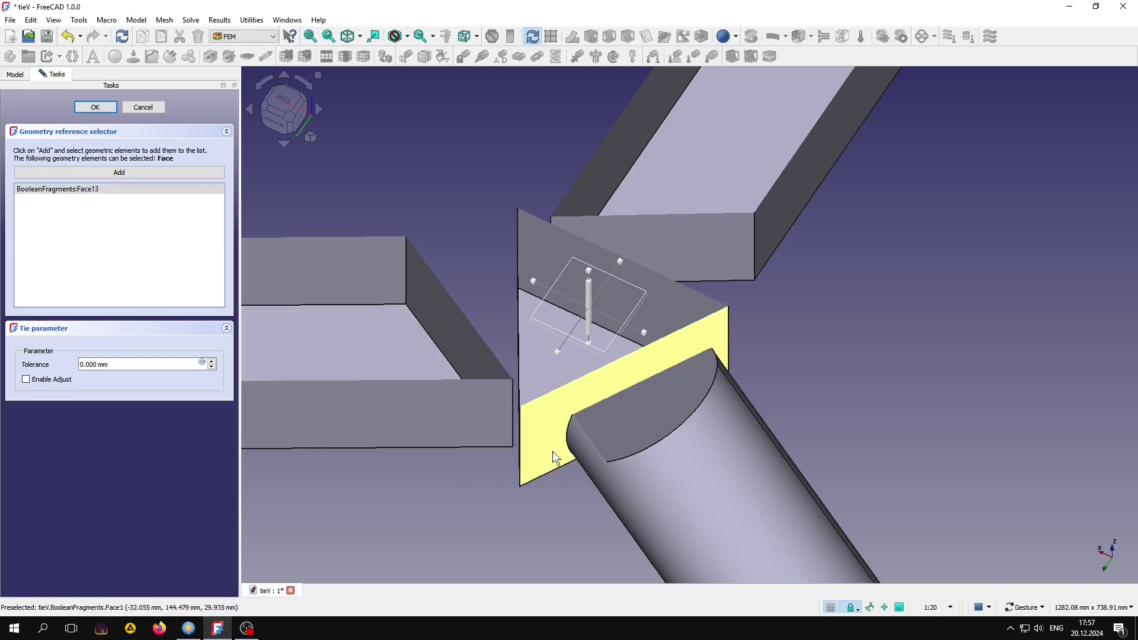
left_click(551, 426)
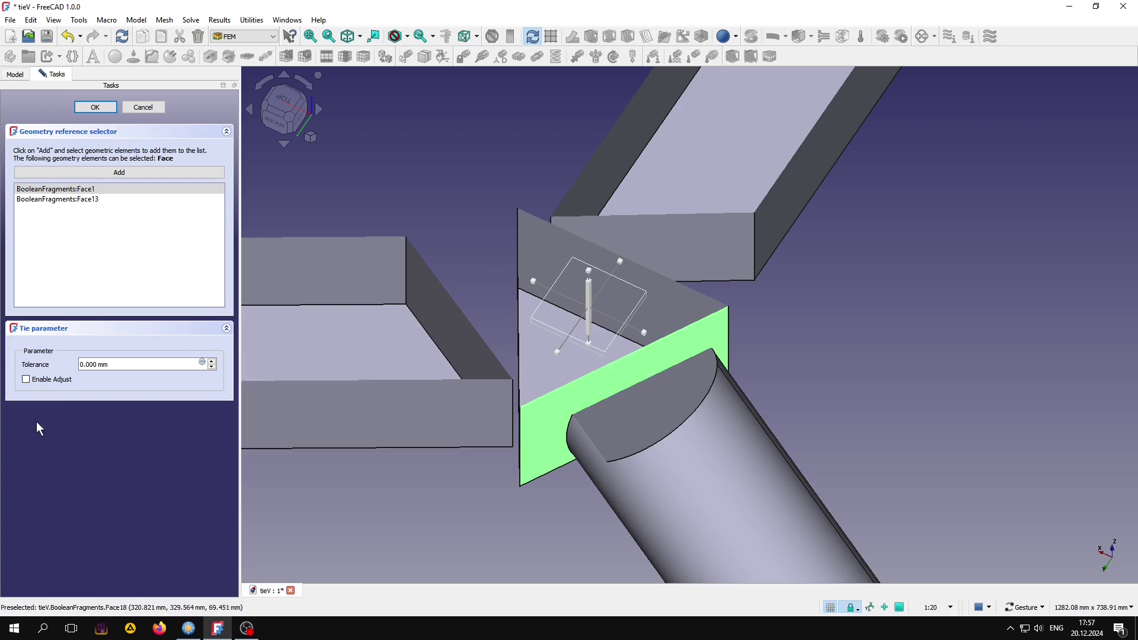
left_click(80, 364)
- Confirm the pipe-to-plate tie, show the Group's rectangles, and inspect the upper rectangle
left_click(97, 107)
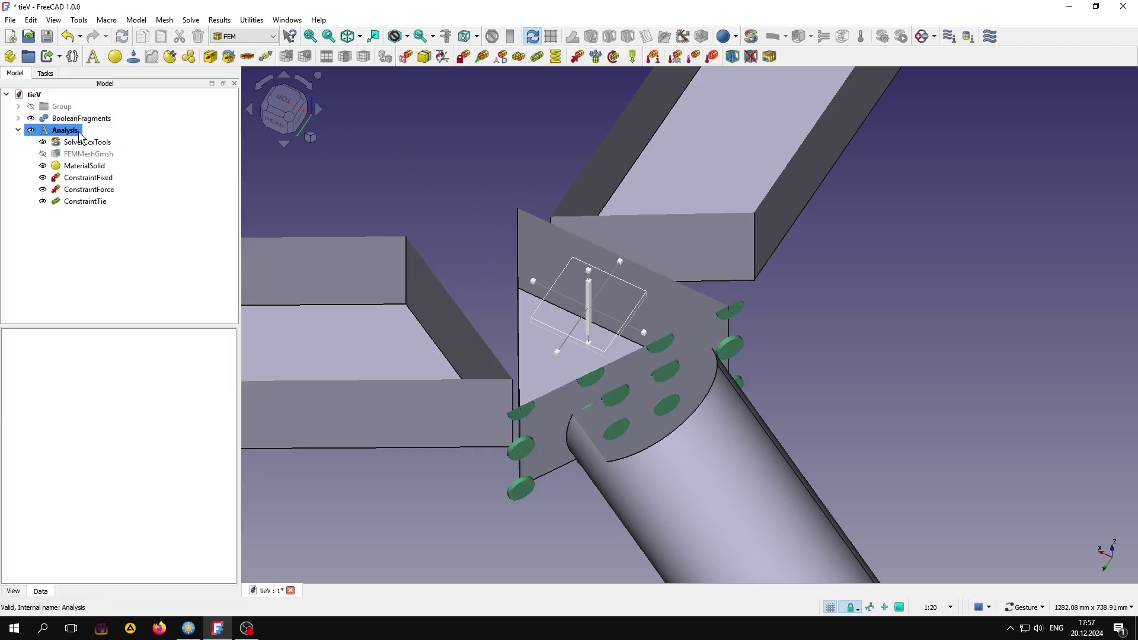
left_click(31, 107)
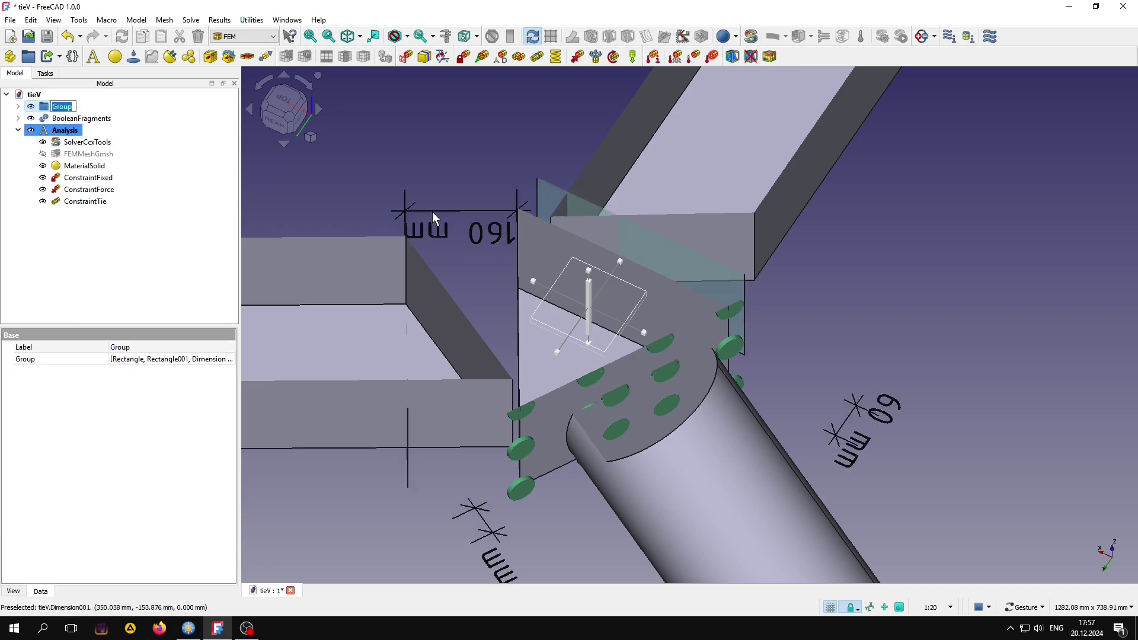
scroll(451, 426, "down", 2)
mouse_move(855, 482)
left_mouse_down()
mouse_move(947, 444)
mouse_move(735, 463)
mouse_move(919, 437)
mouse_move(676, 478)
left_mouse_up()
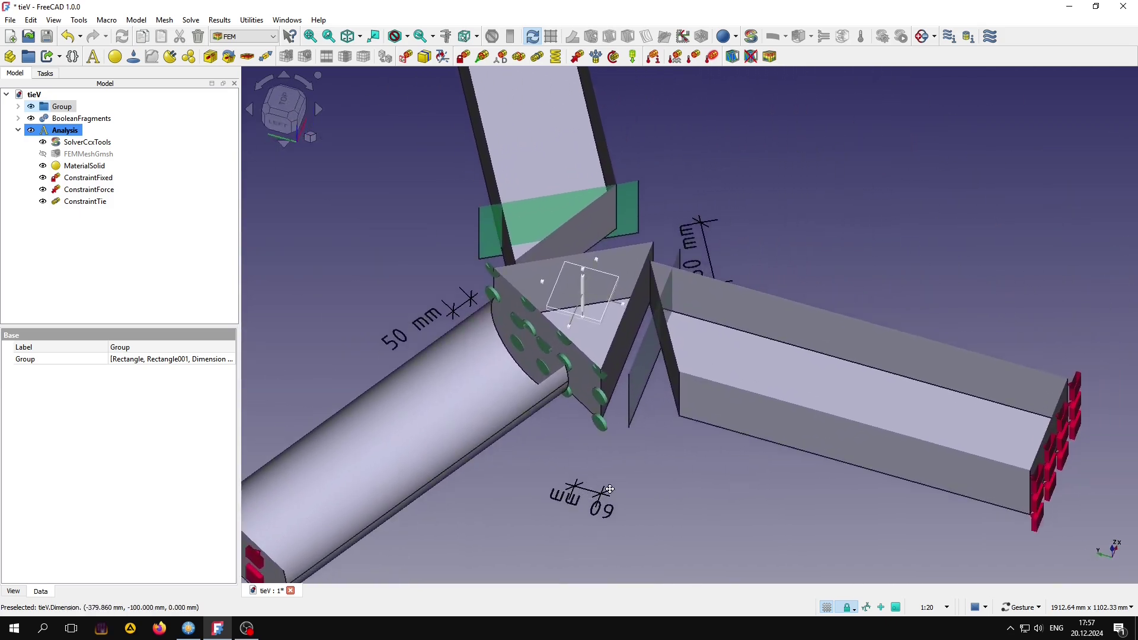
scroll(676, 477, "up", 2)
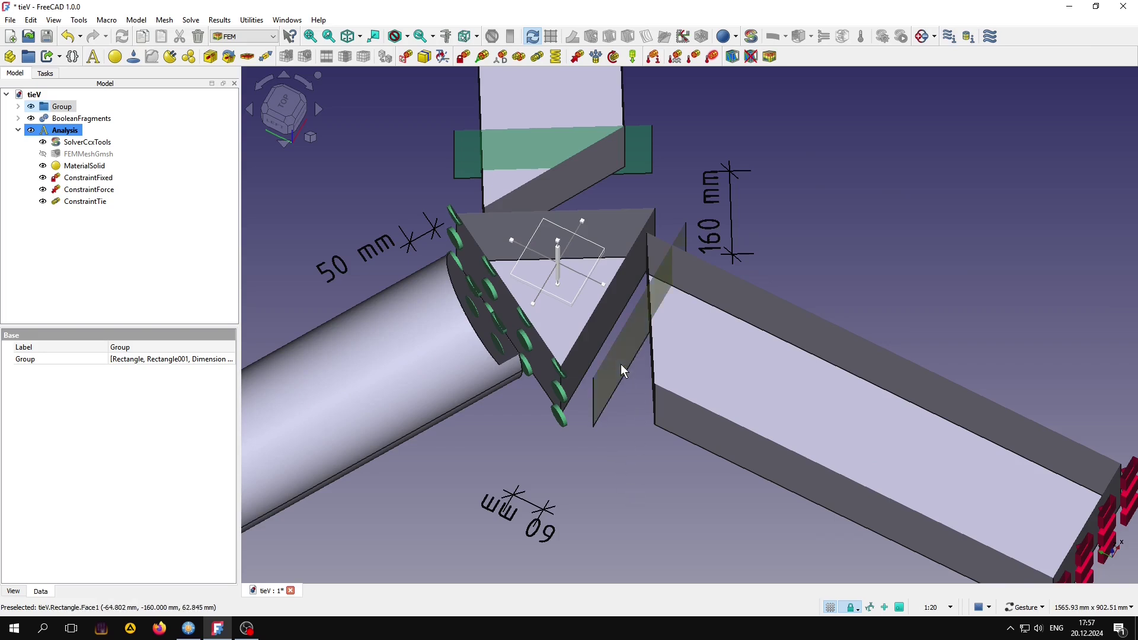
left_click(642, 148)
- Create ConstraintTie001 bonding box Face8 to plate Face2
left_click(538, 58)
left_click(114, 177)
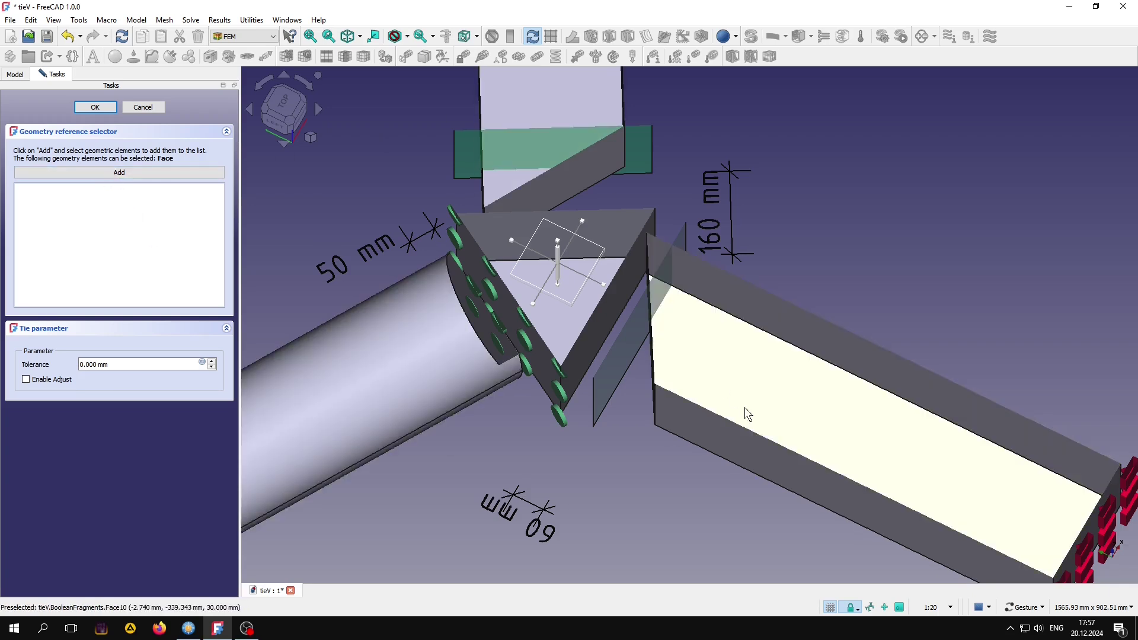
left_click_drag(748, 414, 799, 400)
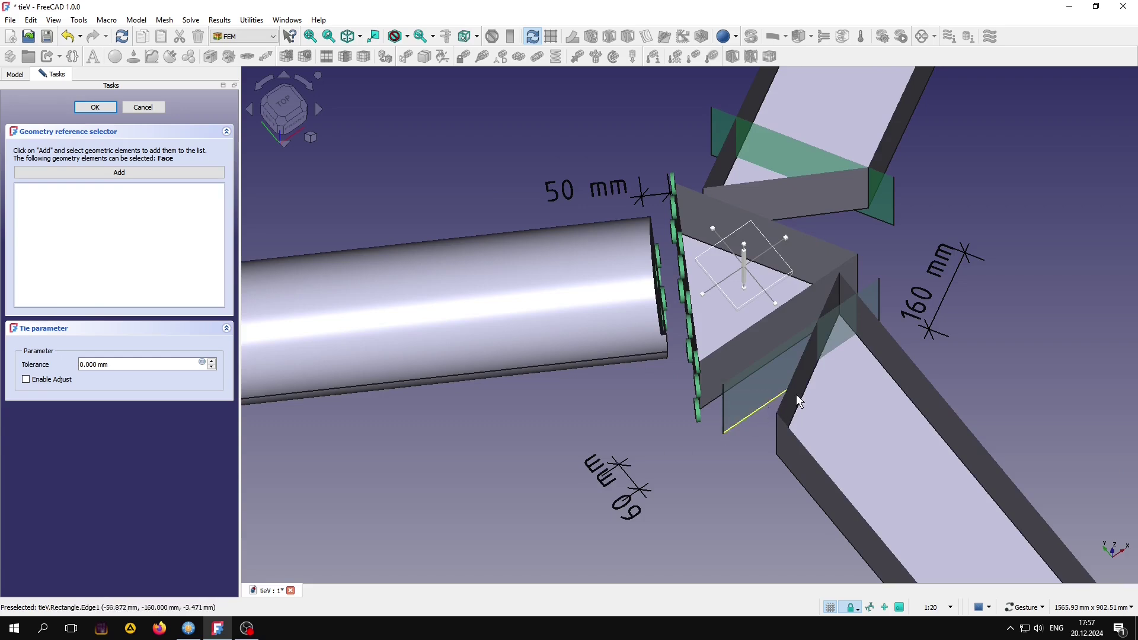
left_click(799, 388)
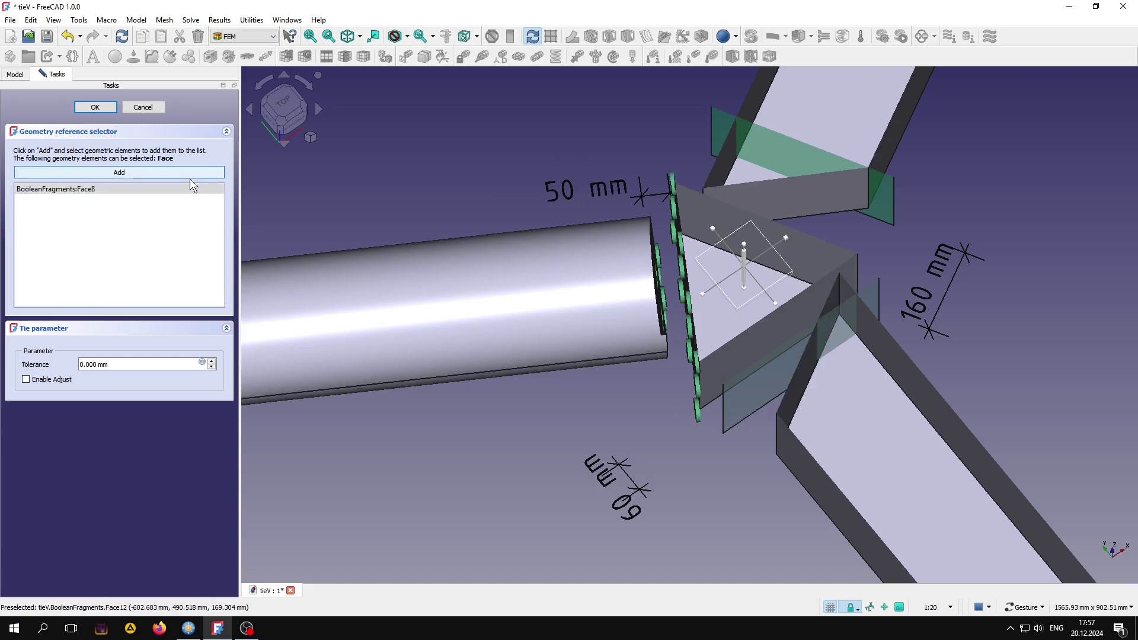
left_click(743, 349)
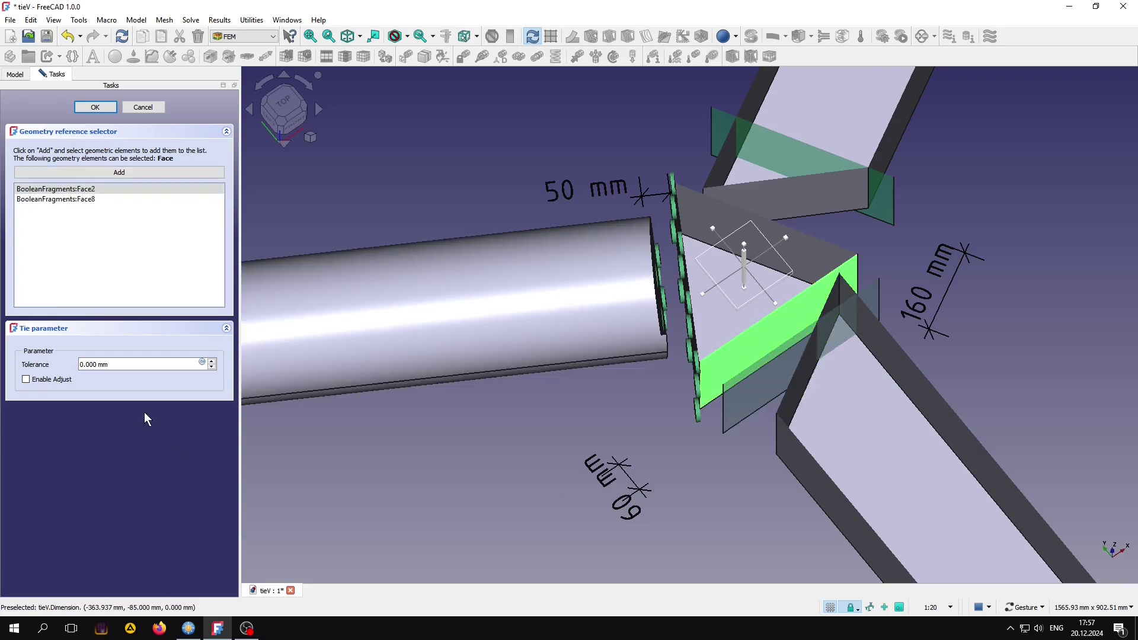
left_click(82, 365)
left_click(103, 109)
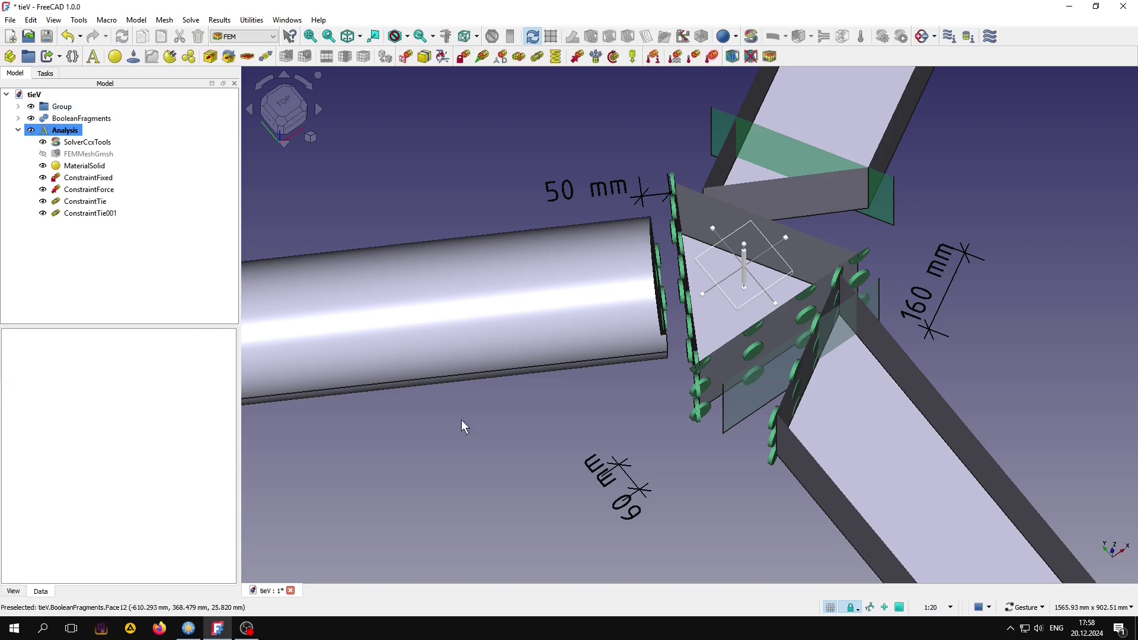
- Reorient and zoom the view onto the beam junction
scroll(462, 425, "down", 3)
mouse_move(663, 490)
left_mouse_down()
mouse_move(652, 454)
mouse_move(944, 517)
left_mouse_up()
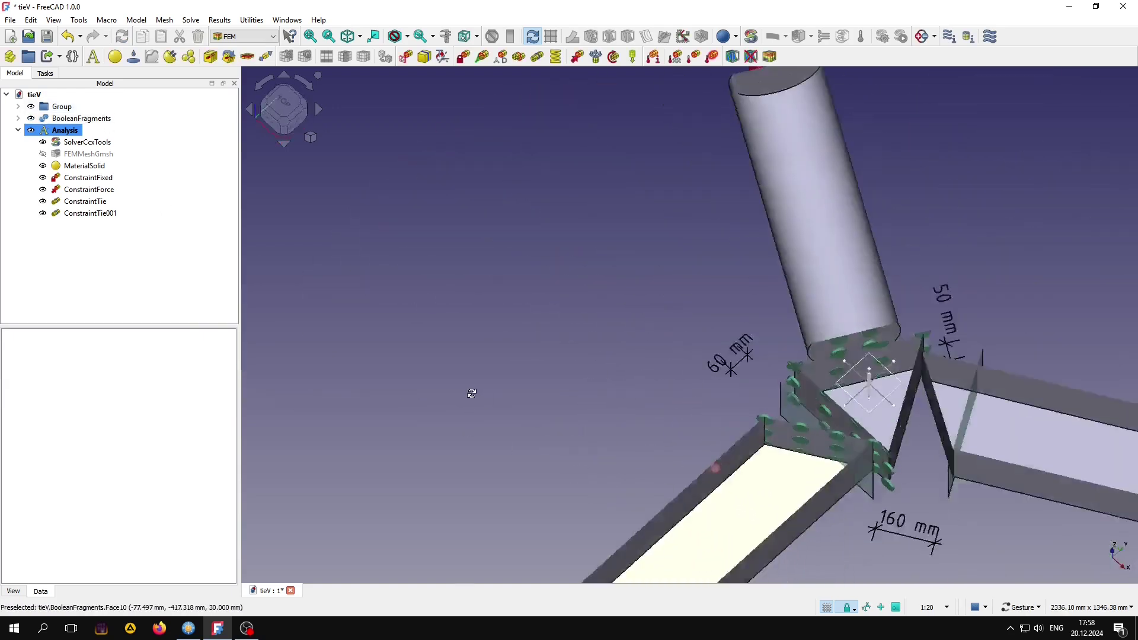
right_click_drag(944, 517, 598, 470)
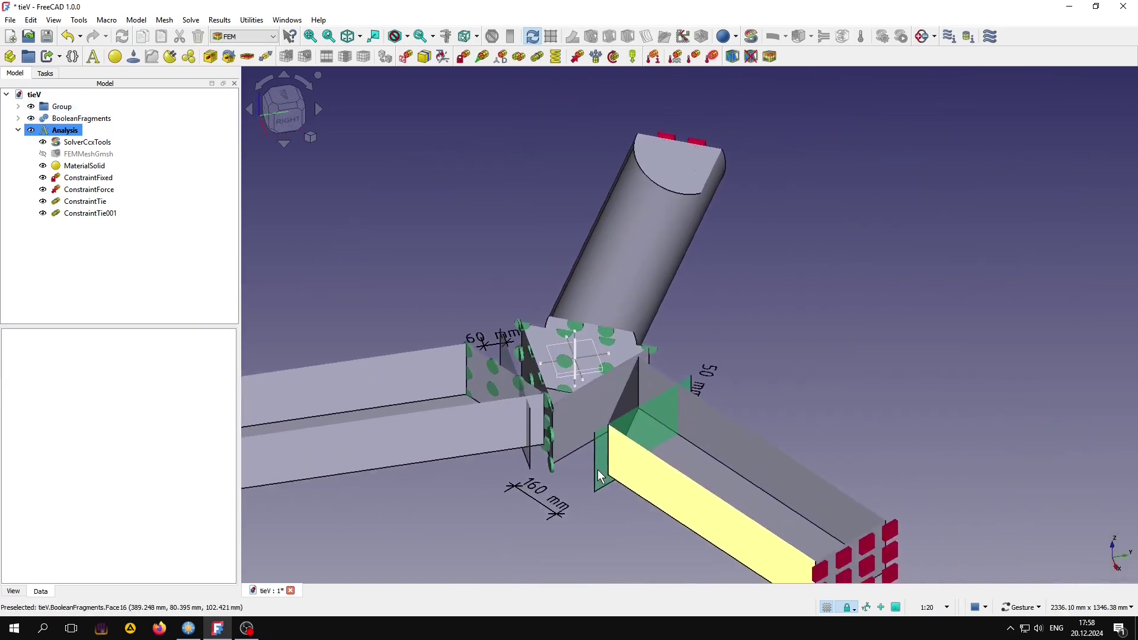
scroll(597, 470, "up", 2)
scroll(553, 482, "up", 3)
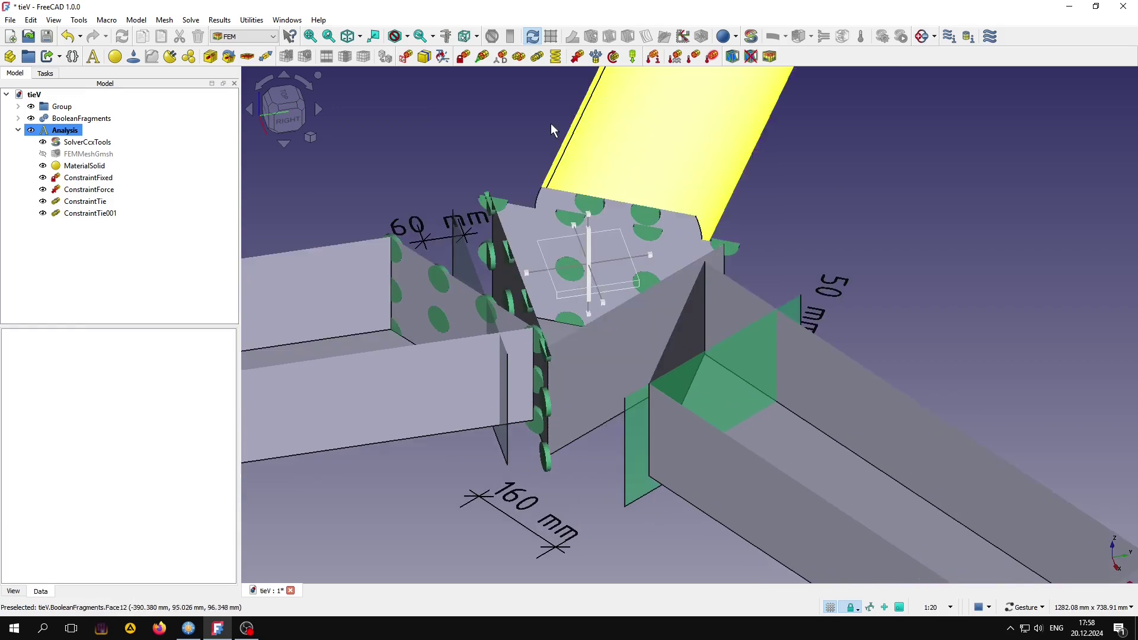
- Start a new tie and add junction Face17 and beam-side Face3
left_click(537, 57)
left_click(137, 173)
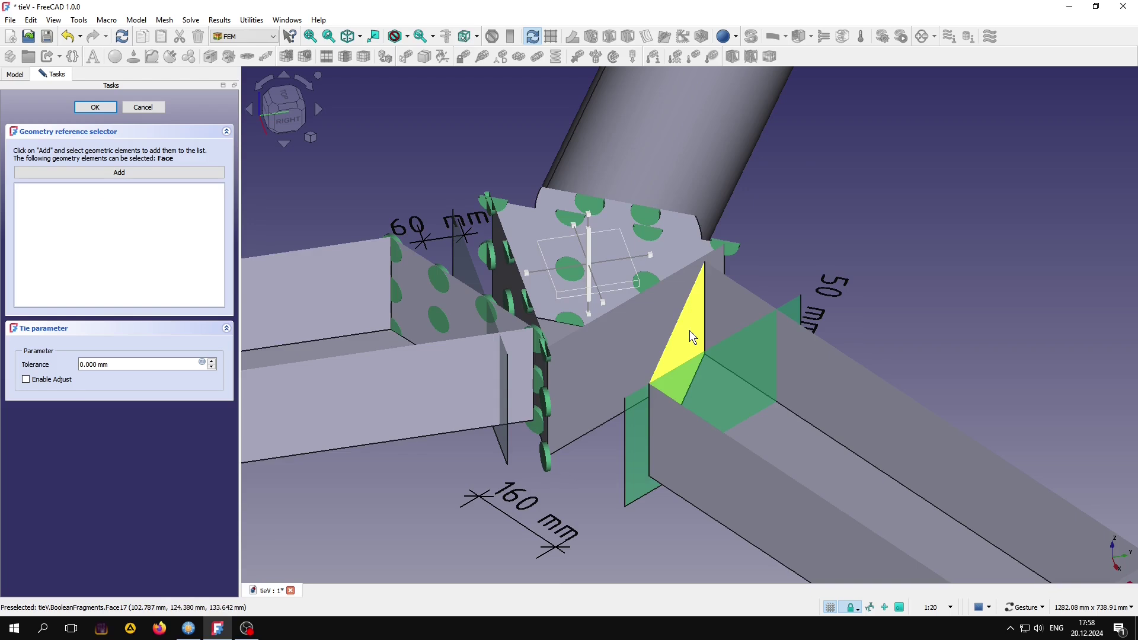
left_click(690, 332)
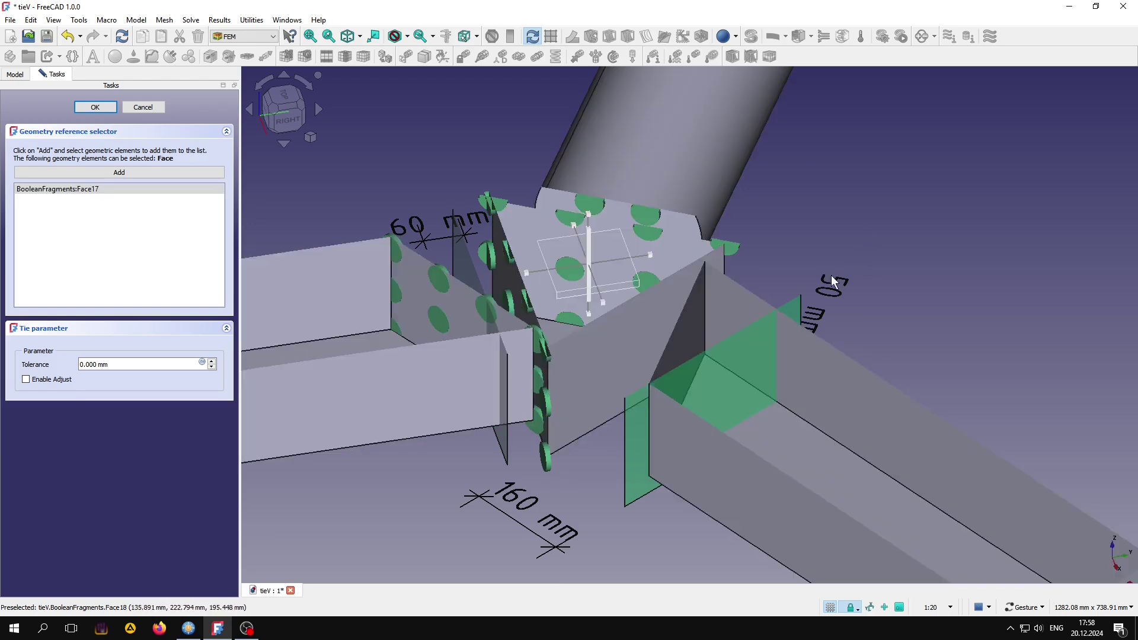
left_click(178, 171)
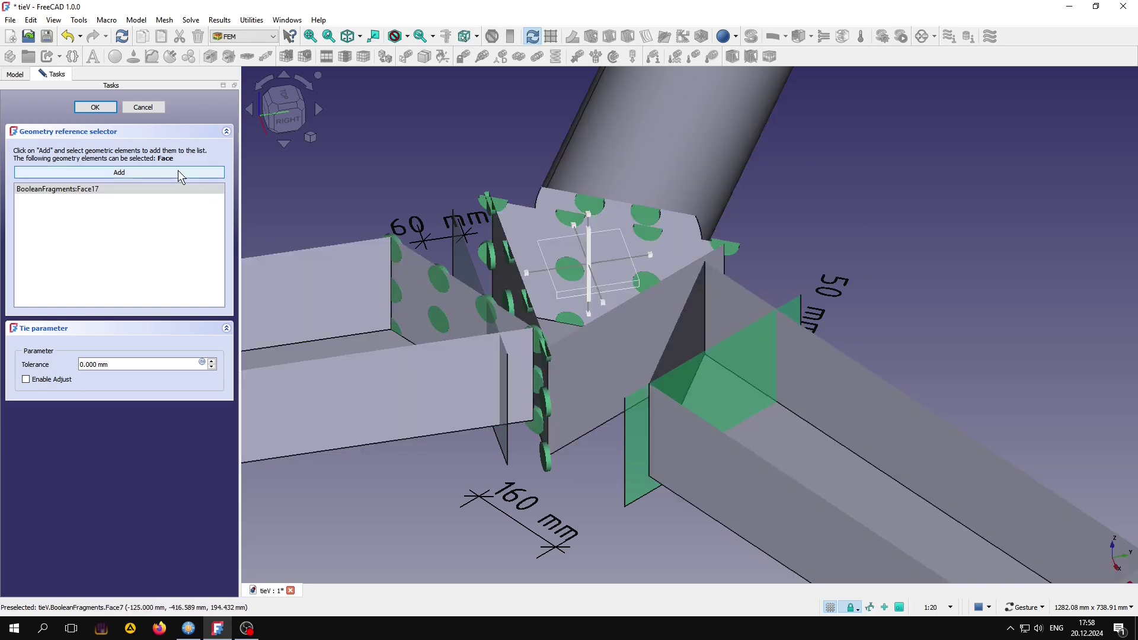
left_click(620, 344)
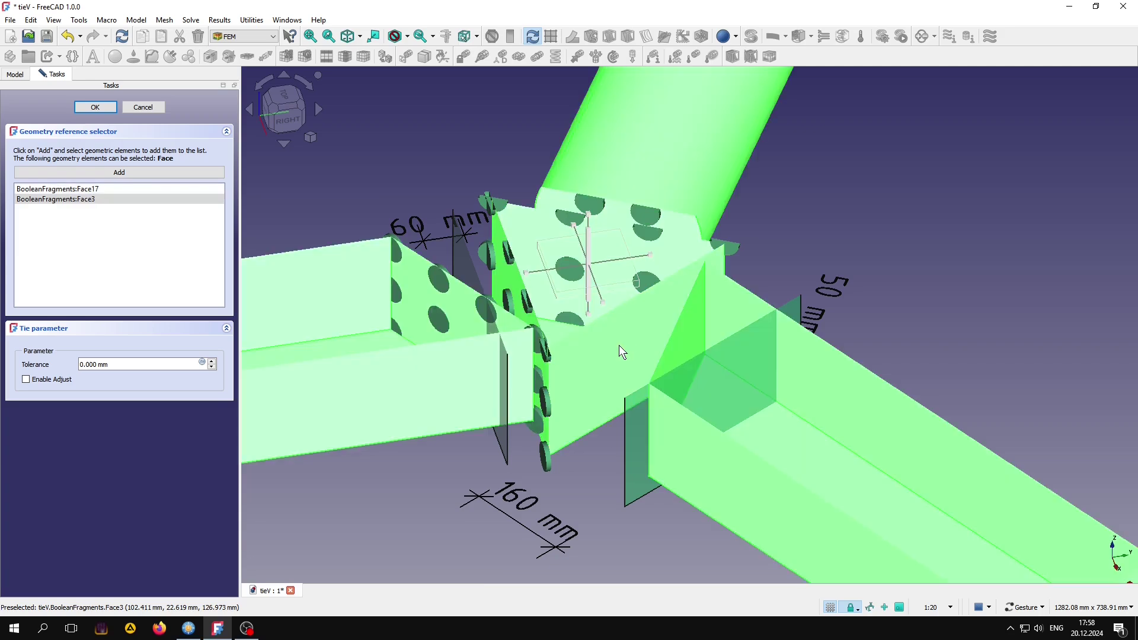
left_click(375, 500)
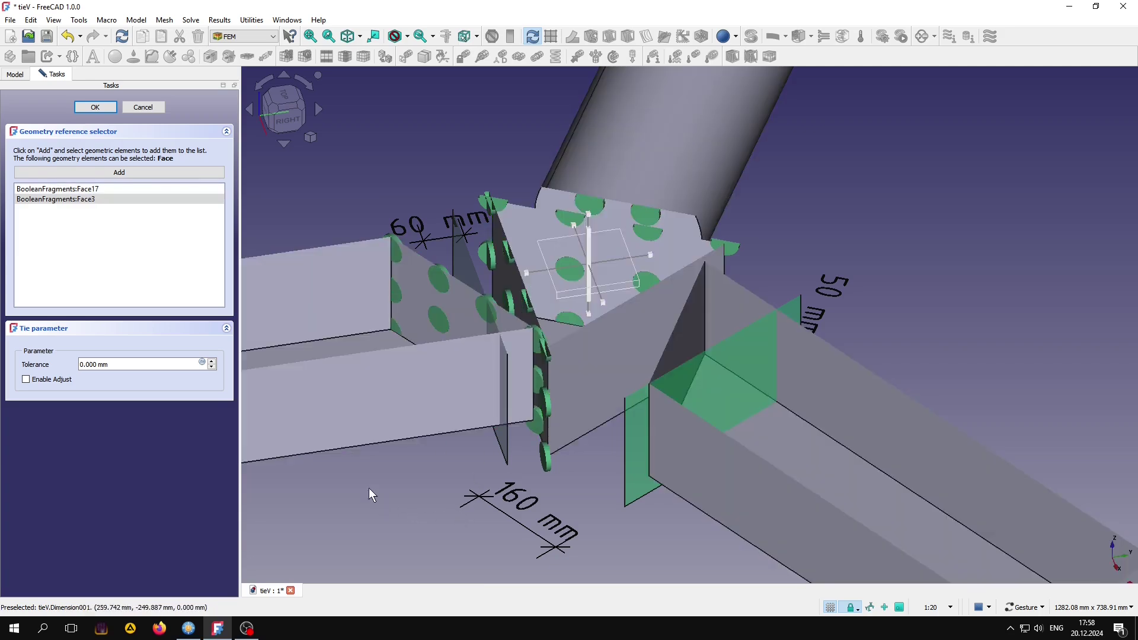
left_click(99, 190)
left_click(84, 201)
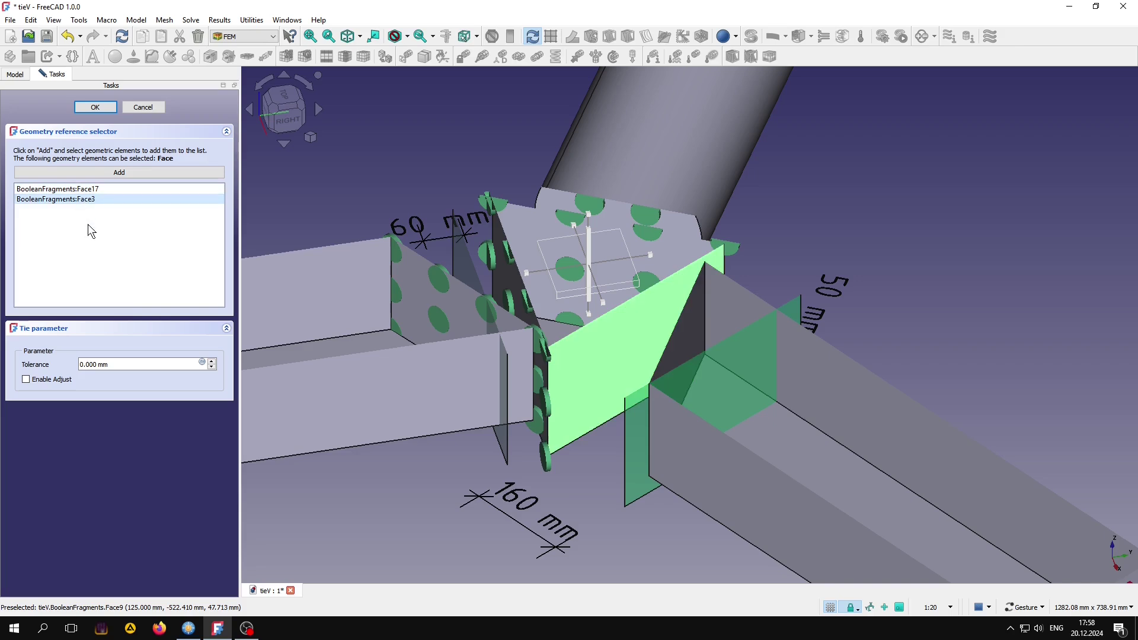
- Set the tie tolerance to 160 mm and confirm ConstraintTie002
left_click(82, 364)
type("16")
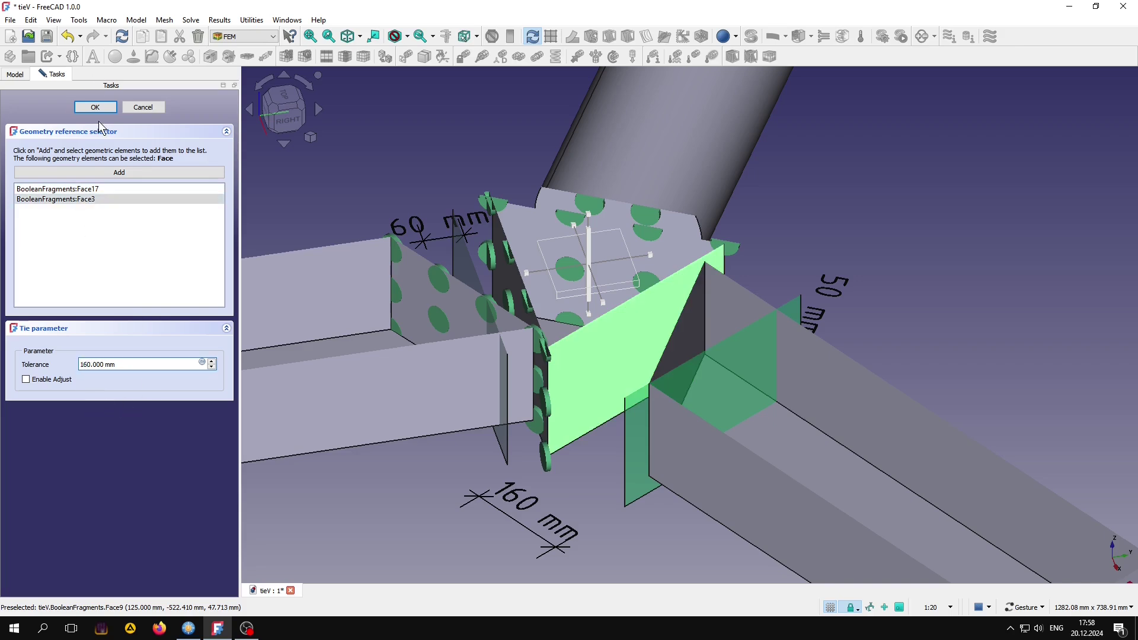
left_click(99, 110)
scroll(706, 122, "down", 1)
scroll(739, 204, "down", 2)
scroll(677, 383, "down", 1)
- Write the CalculiX .inp file and run the static solve to produce CCX_Results
scroll(624, 390, "down", 1)
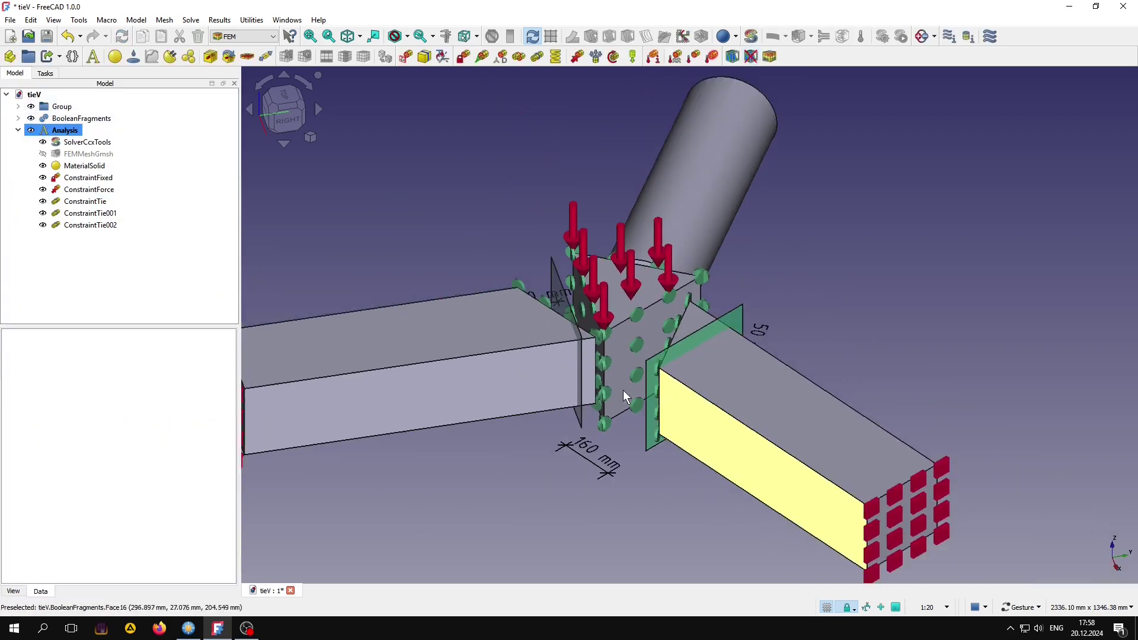
scroll(624, 390, "down", 1)
left_click_drag(539, 419, 532, 470)
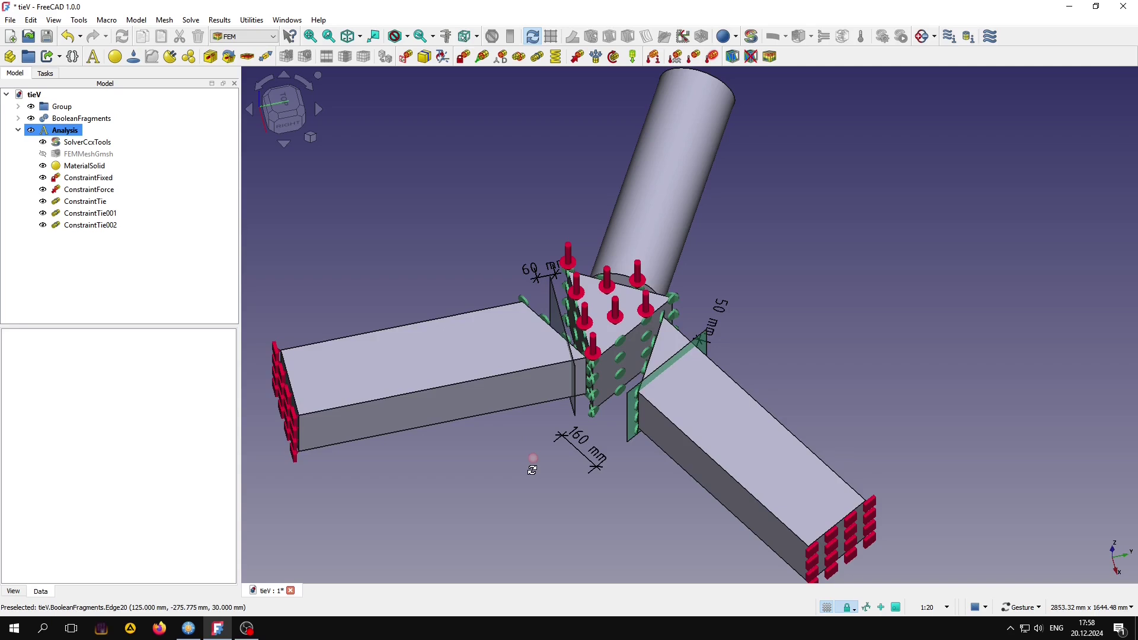
double_click(82, 148)
left_click(79, 246)
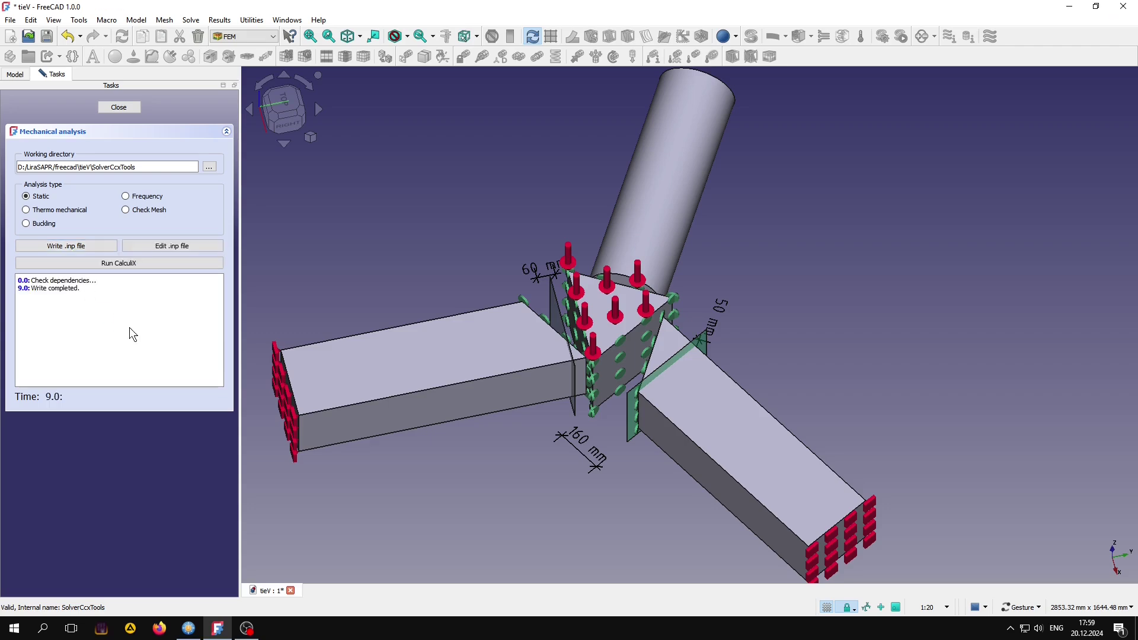
left_click(115, 268)
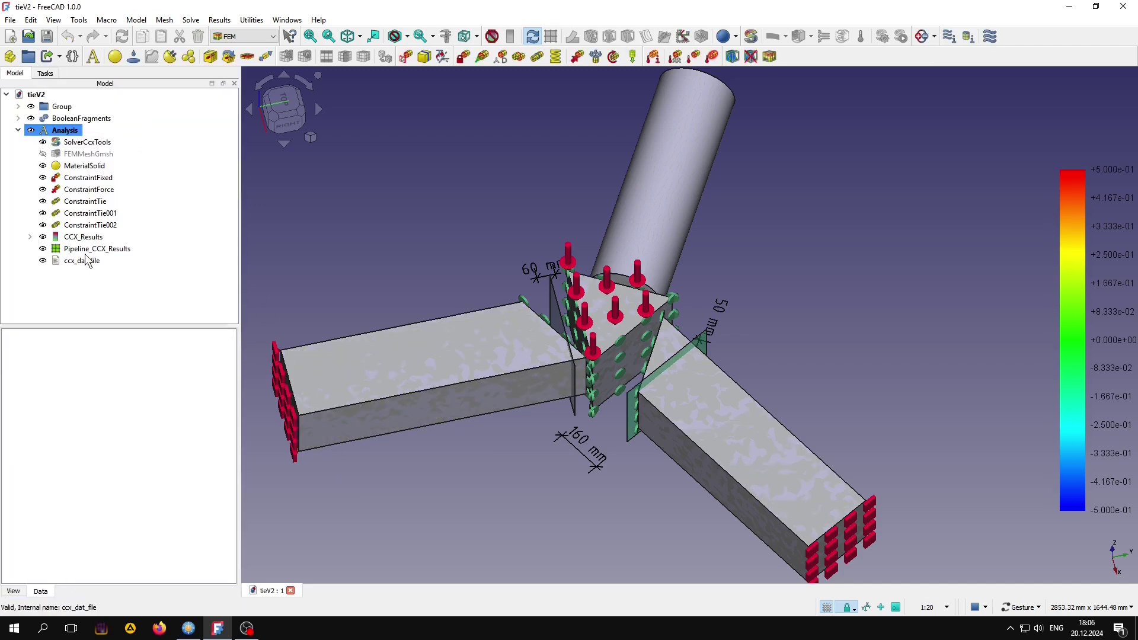
- Select CCX_Results and hide the results pipeline, analysis constraints, mesh and original geometry
left_click(83, 237)
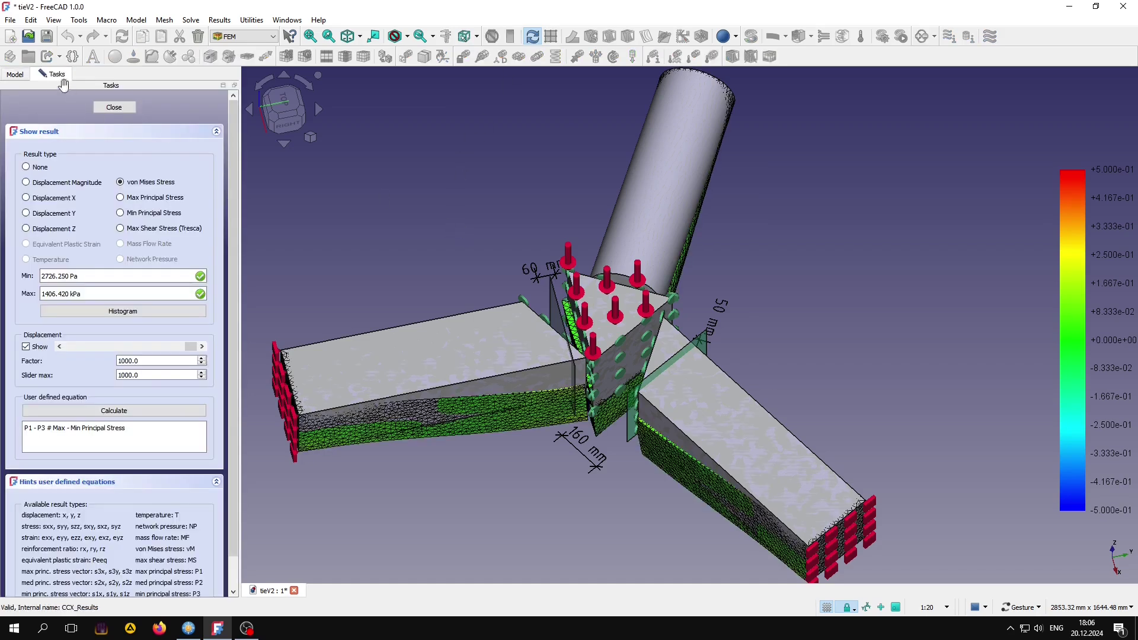
left_click(15, 75)
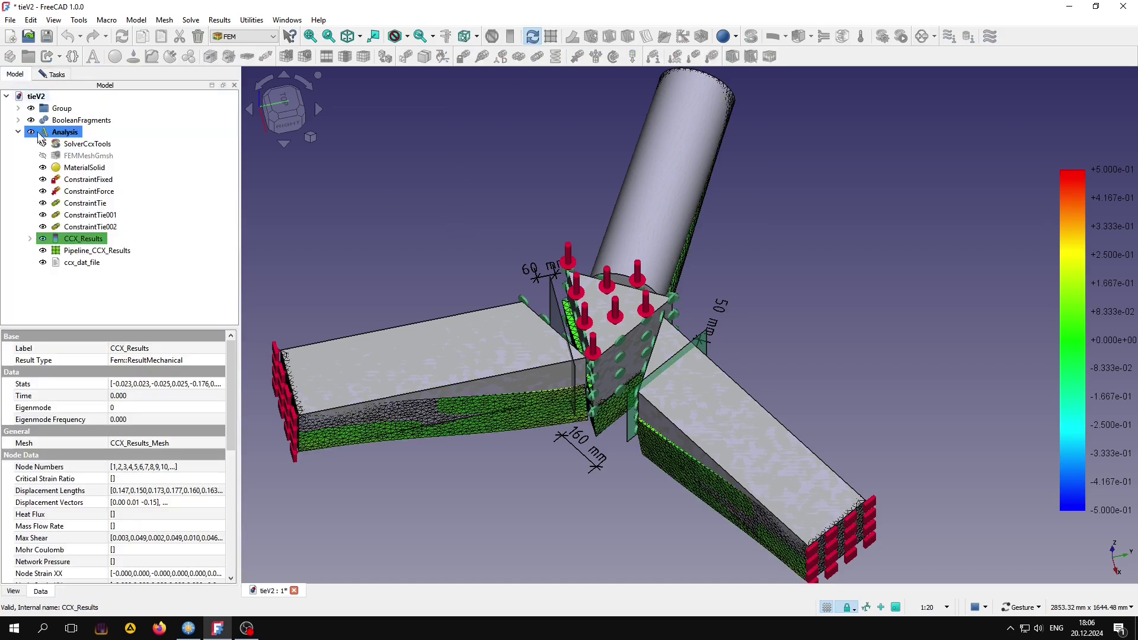
left_click(43, 252)
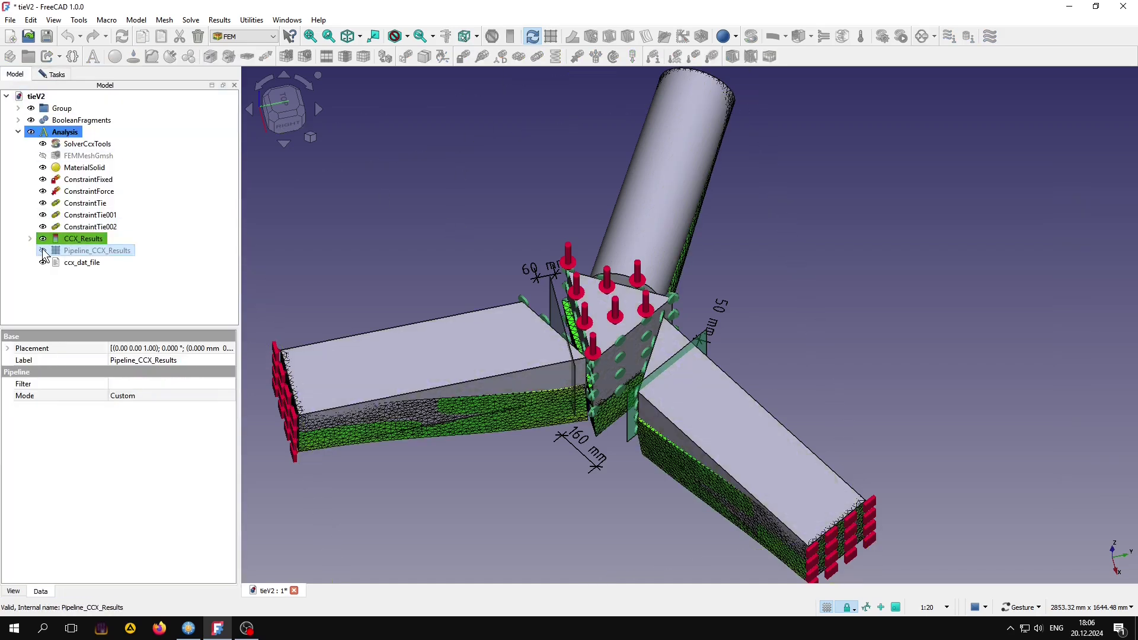
left_click(31, 132)
left_click(31, 108)
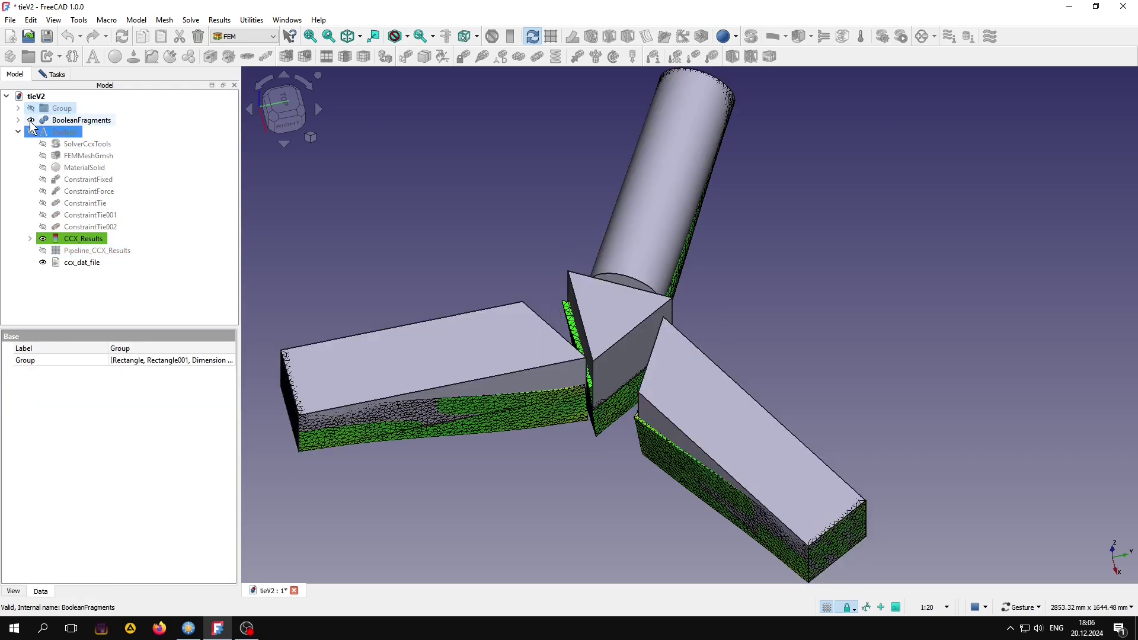
- Show the deformed result mesh exaggerated 1000× and make the results pipeline visible again
left_click(51, 75)
left_click_drag(576, 437, 601, 339)
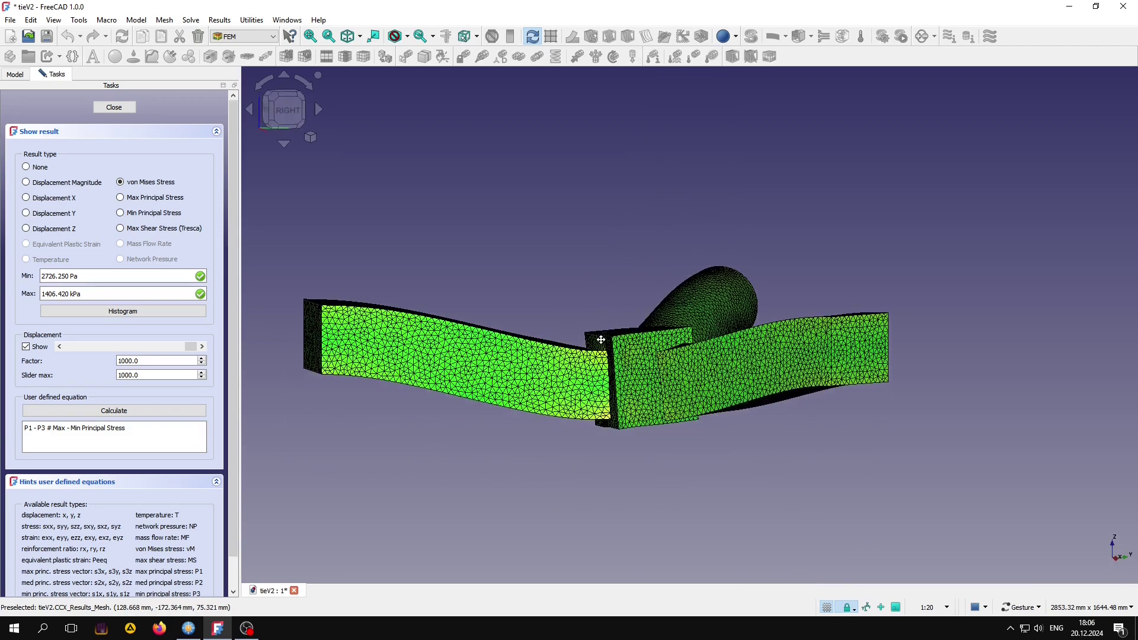
mouse_move(189, 347)
left_mouse_down()
mouse_move(68, 346)
mouse_move(208, 354)
left_mouse_up()
mouse_move(585, 223)
left_mouse_down()
mouse_move(605, 305)
mouse_move(584, 353)
left_mouse_up()
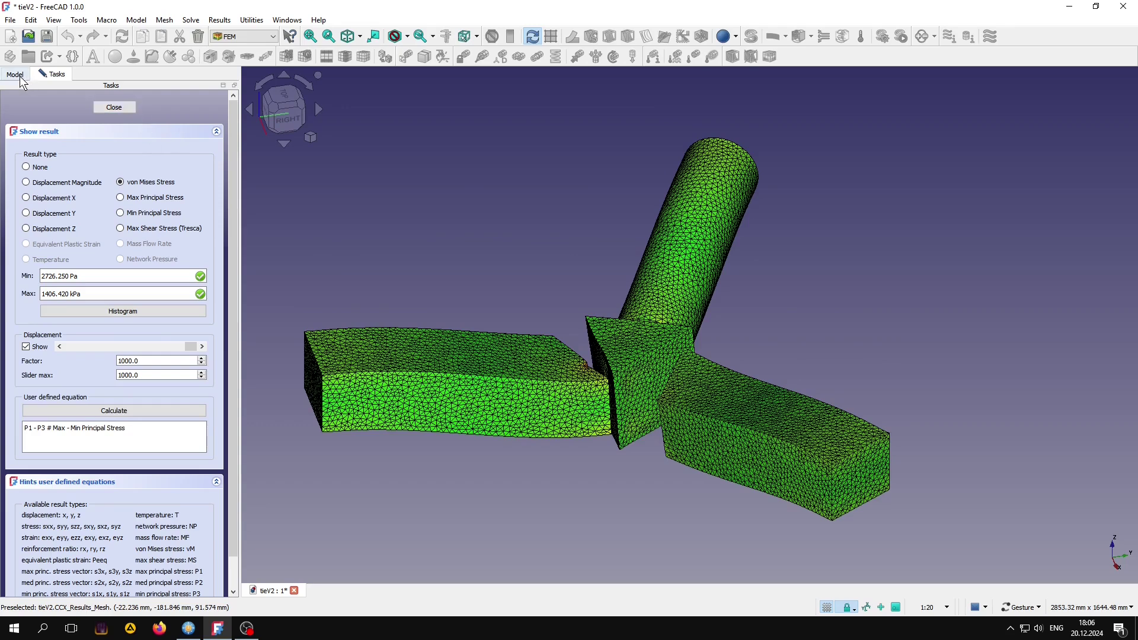
left_click(14, 75)
left_click(95, 250)
left_click(43, 250)
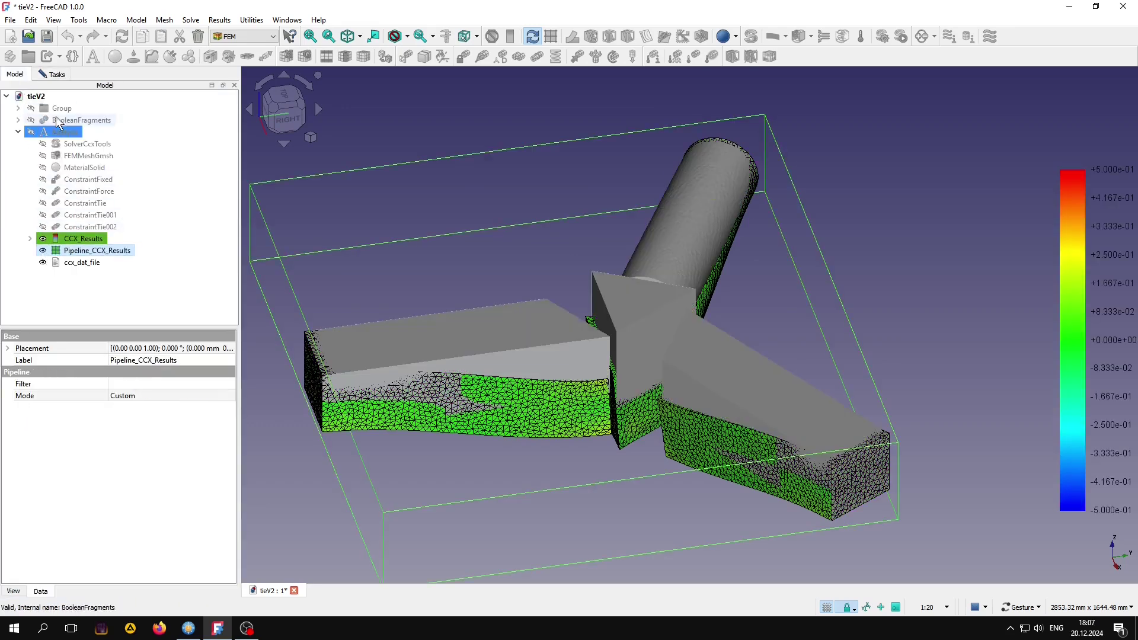
- Colour Pipeline_CCX_Results by von Mises Stress and show the Group's planes and 160 mm dimension
left_click(53, 76)
left_click(114, 107)
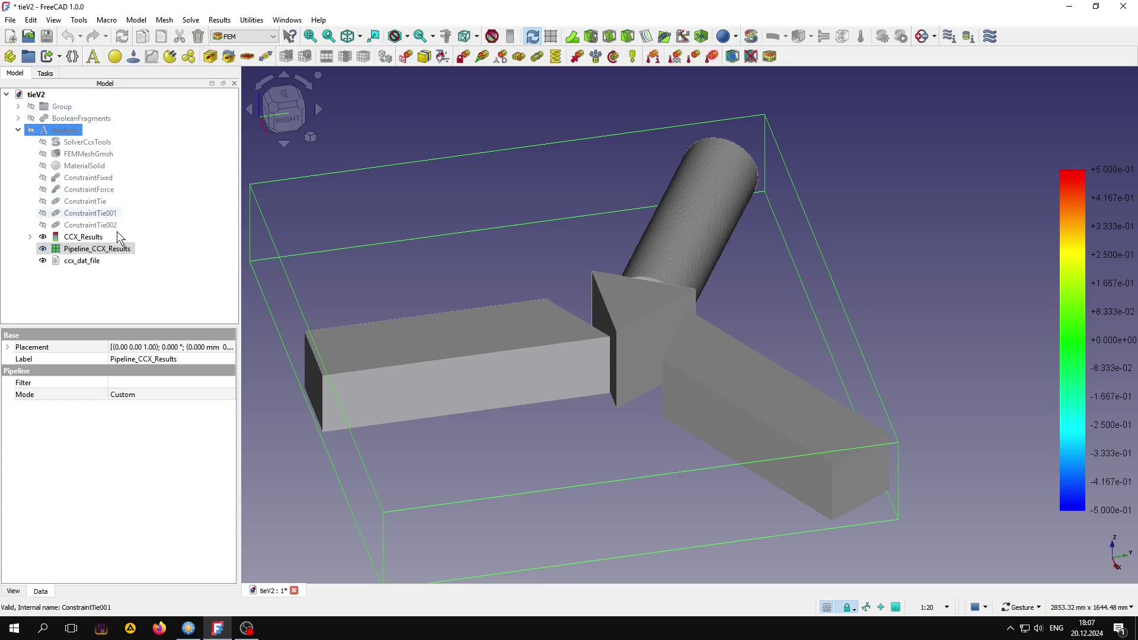
double_click(91, 251)
left_click(84, 181)
scroll(87, 202, "down", 5)
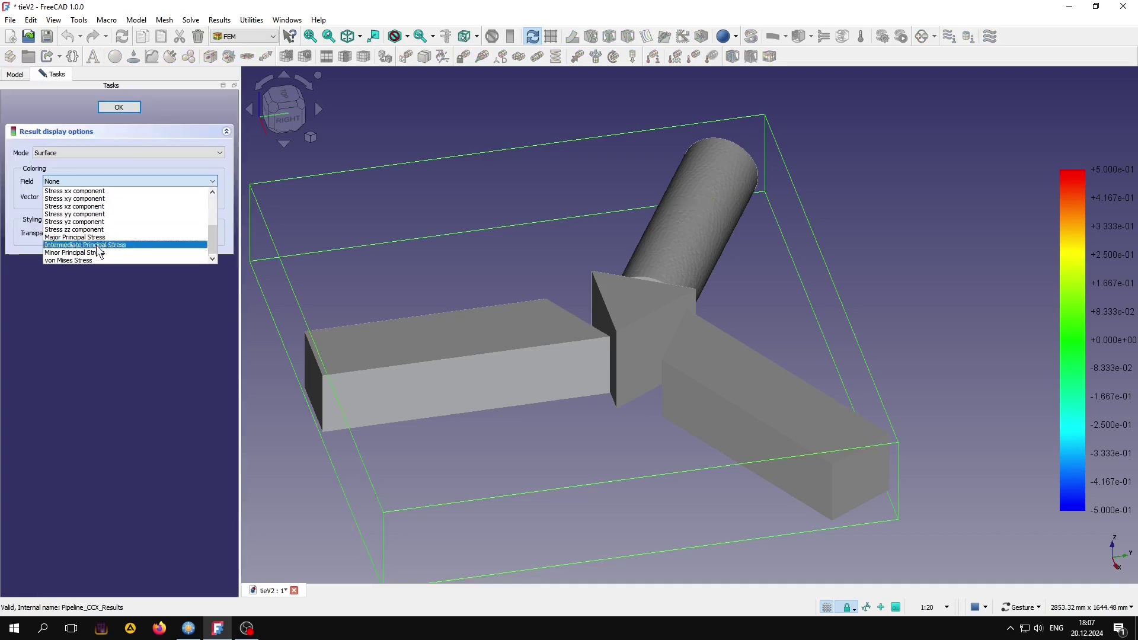
left_click(81, 259)
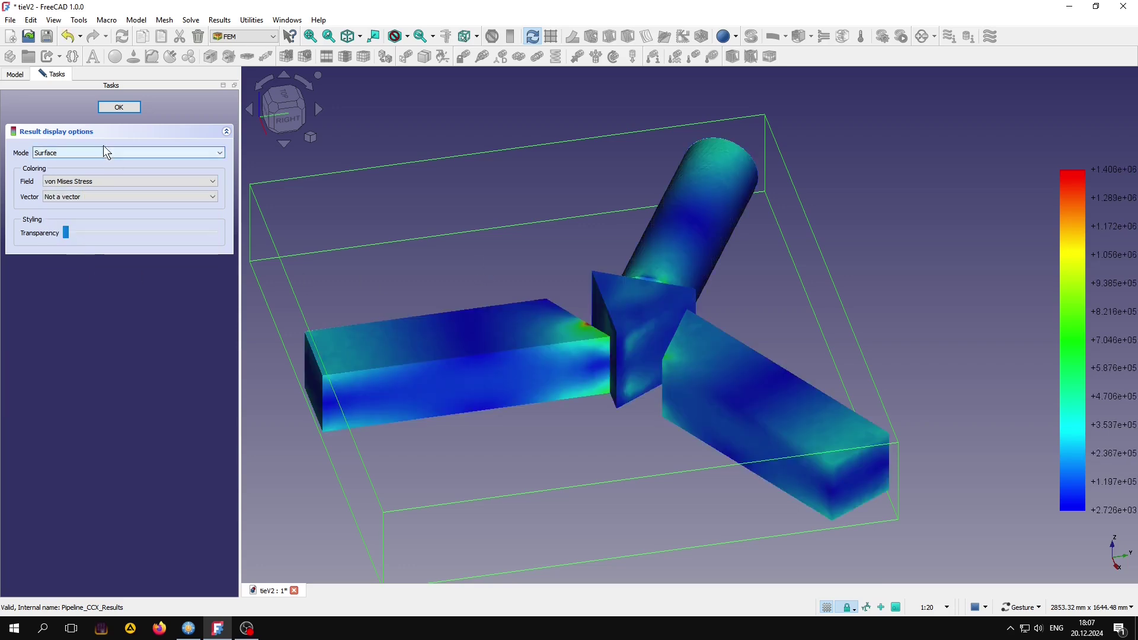
left_click(119, 108)
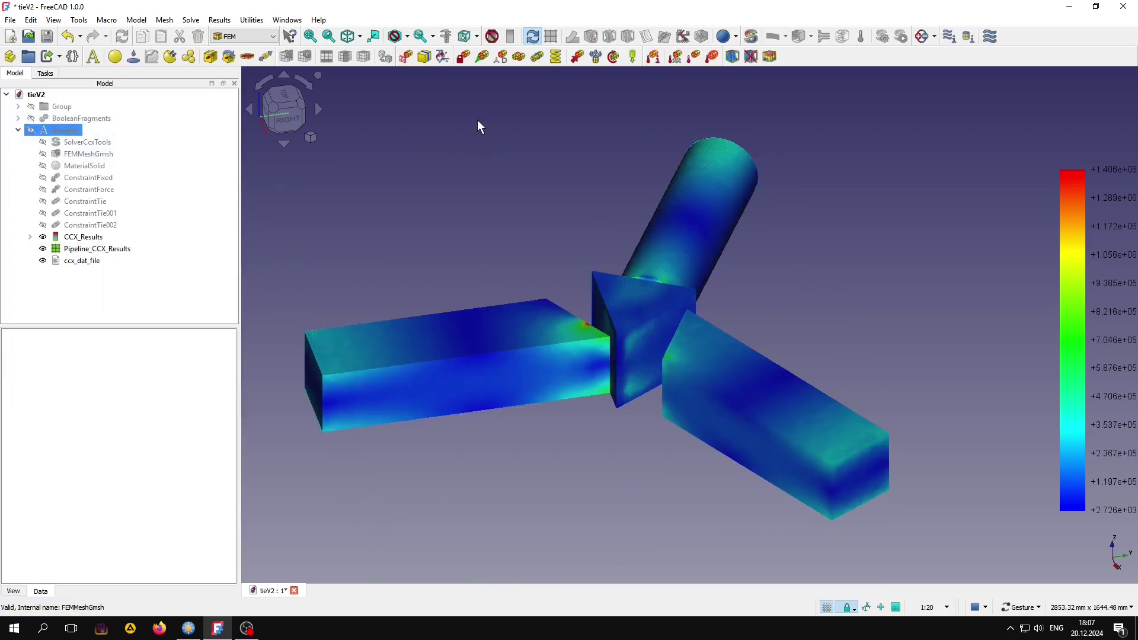
left_click(31, 107)
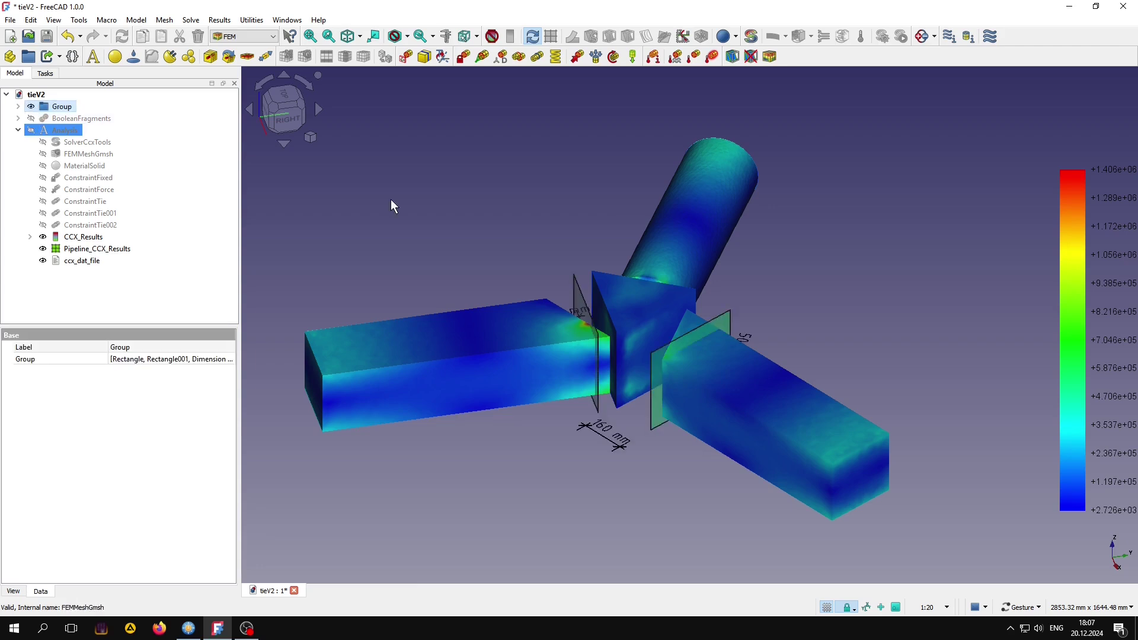
- Orbit and zoom the tieV2 model to inspect the junction stresses from behind, side and oblique views
mouse_move(920, 390)
left_mouse_down()
mouse_move(753, 399)
mouse_move(708, 421)
mouse_move(429, 458)
mouse_move(622, 427)
mouse_move(628, 402)
mouse_move(495, 378)
left_mouse_up()
scroll(588, 316, "up", 5)
mouse_move(649, 262)
left_mouse_down()
mouse_move(660, 303)
mouse_move(651, 305)
left_mouse_up()
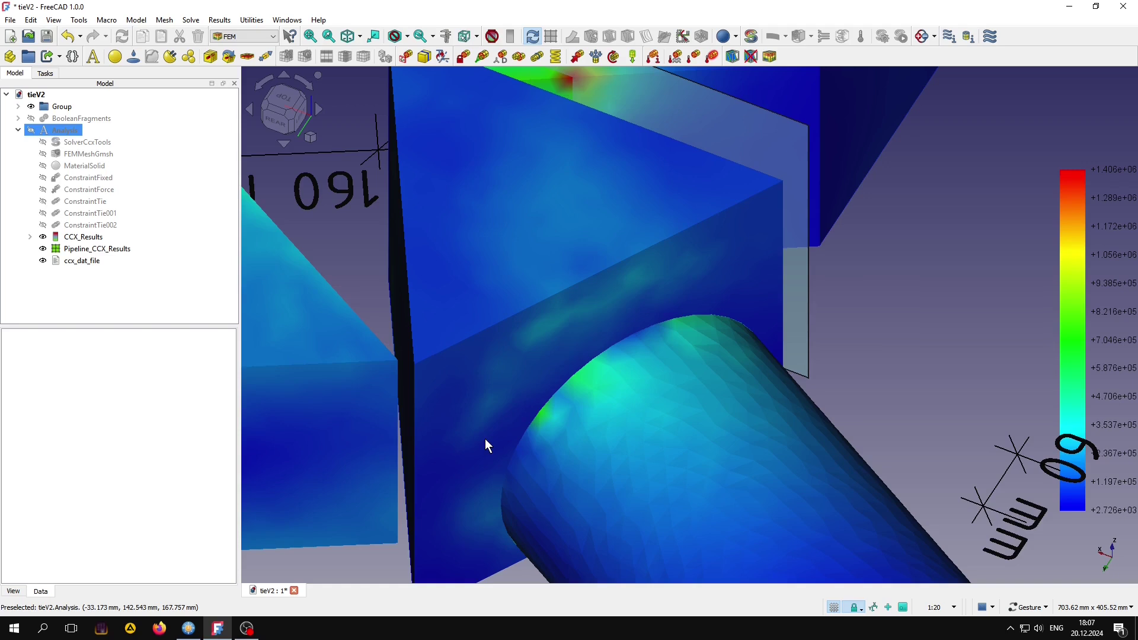
scroll(609, 385, "down", 1)
scroll(609, 385, "down", 1)
scroll(609, 386, "down", 1)
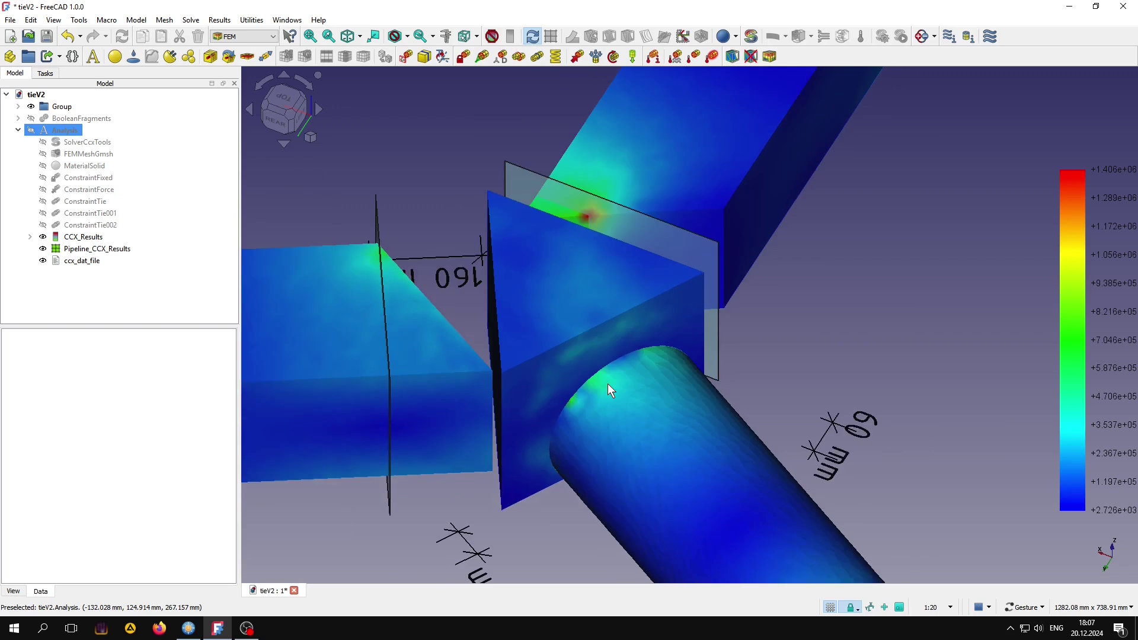
scroll(609, 385, "down", 1)
mouse_move(715, 425)
left_mouse_down()
mouse_move(763, 409)
mouse_move(631, 389)
mouse_move(976, 396)
mouse_move(838, 415)
mouse_move(822, 324)
mouse_move(693, 444)
left_mouse_up()
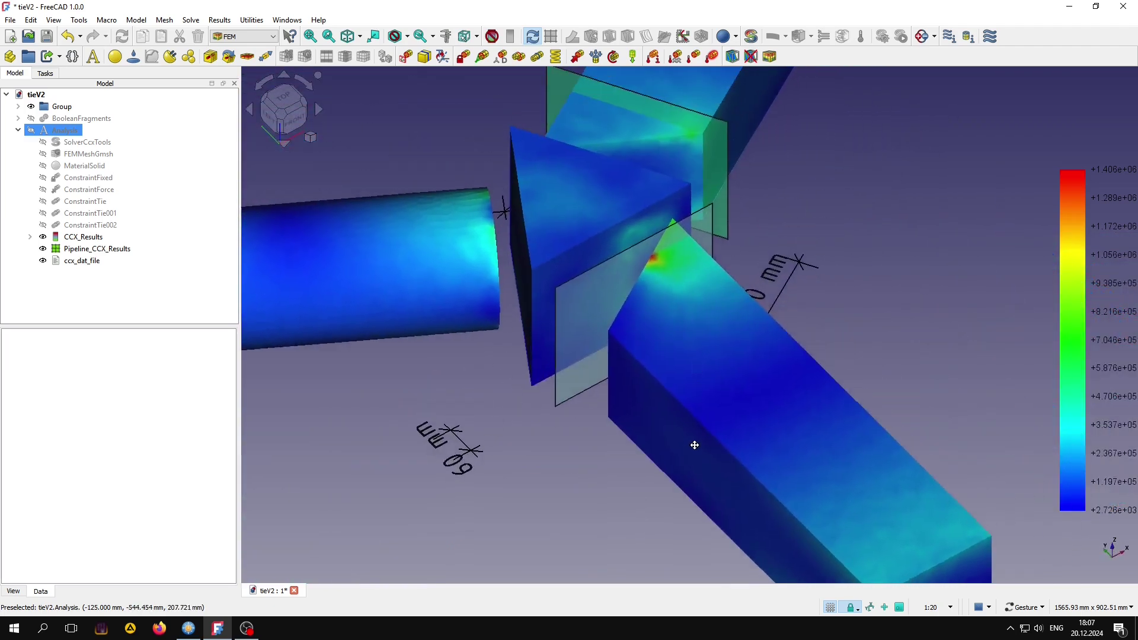
left_click_drag(691, 310, 701, 317)
scroll(663, 221, "up", 2)
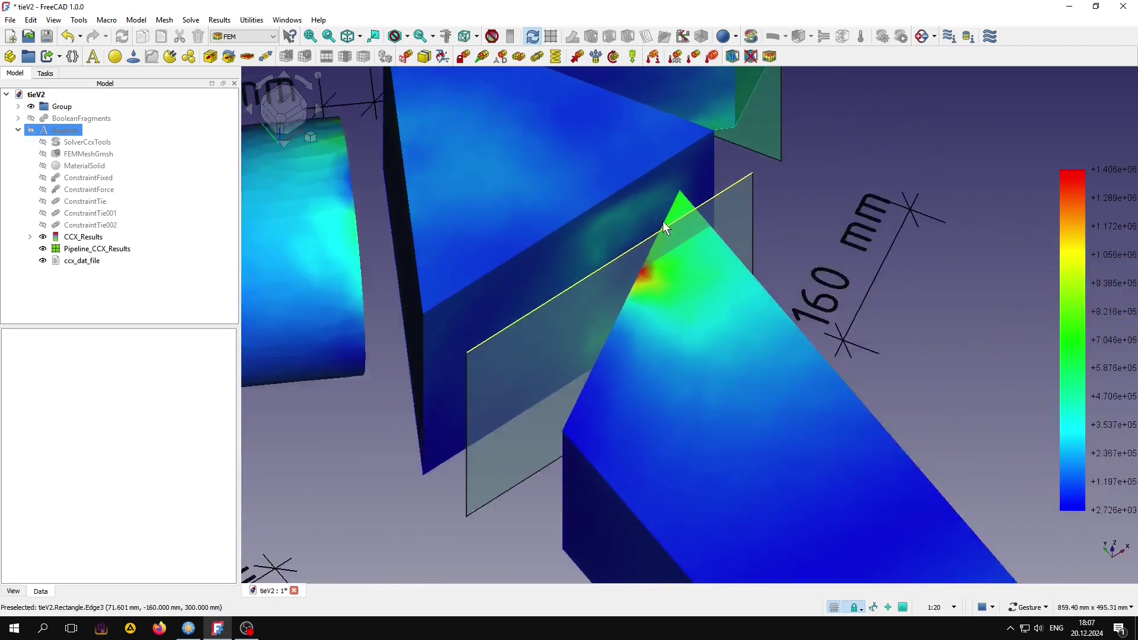
scroll(658, 231, "up", 2)
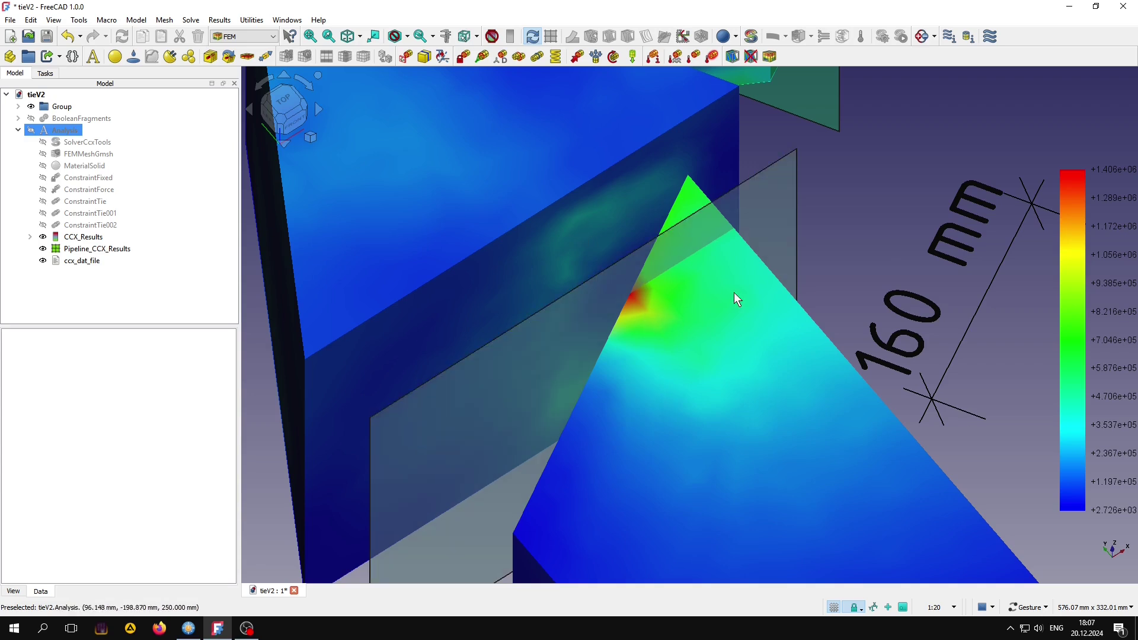
- Zoom out and orbit around the tieV2 joint, then pan to recentre it
scroll(734, 293, "down", 2)
scroll(738, 265, "down", 1)
mouse_move(738, 265)
left_mouse_down()
mouse_move(755, 259)
mouse_move(732, 243)
left_mouse_up()
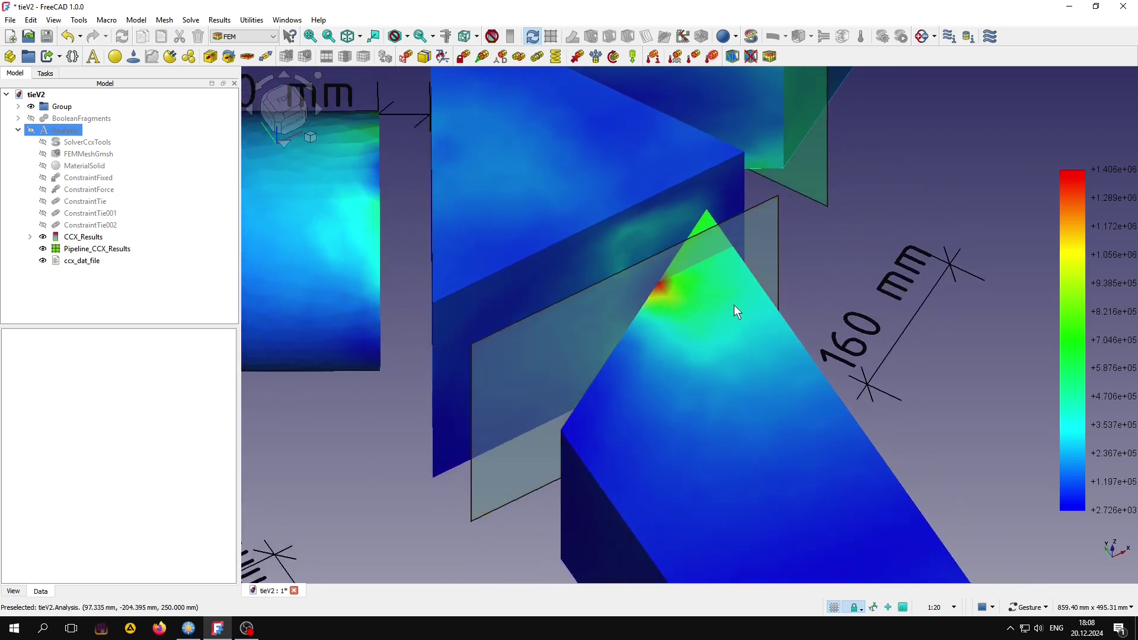
scroll(671, 315, "down", 2)
scroll(668, 317, "down", 2)
mouse_move(678, 317)
left_mouse_down()
mouse_move(720, 362)
mouse_move(668, 336)
mouse_move(656, 366)
mouse_move(564, 284)
left_mouse_up()
scroll(567, 281, "up", 2)
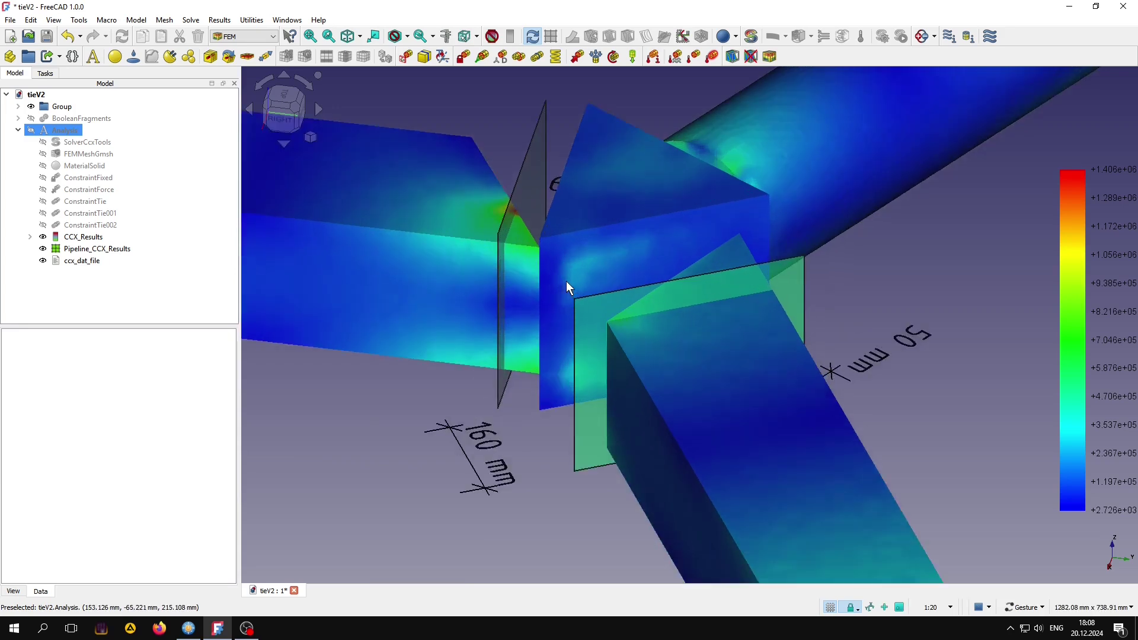
scroll(575, 278, "up", 2)
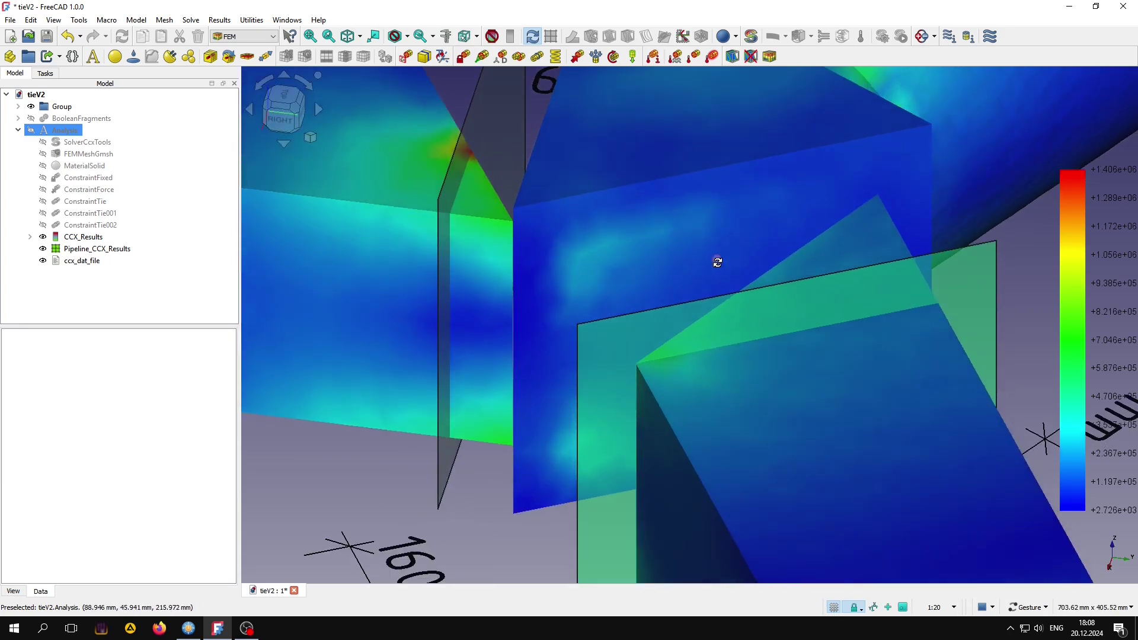
left_click_drag(717, 259, 716, 263)
right_click_drag(717, 263, 701, 236)
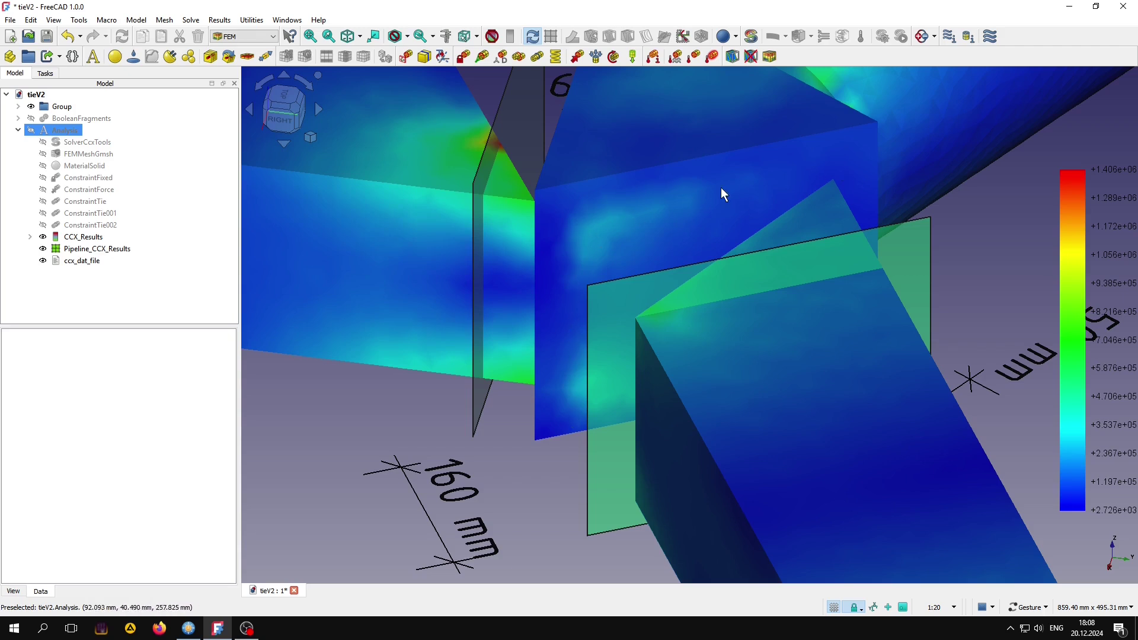
- Orbit the tieV2 joint to show the 60 mm dimension, a top-down and a right-side view
mouse_move(966, 368)
left_mouse_down()
mouse_move(726, 372)
mouse_move(763, 385)
left_mouse_up()
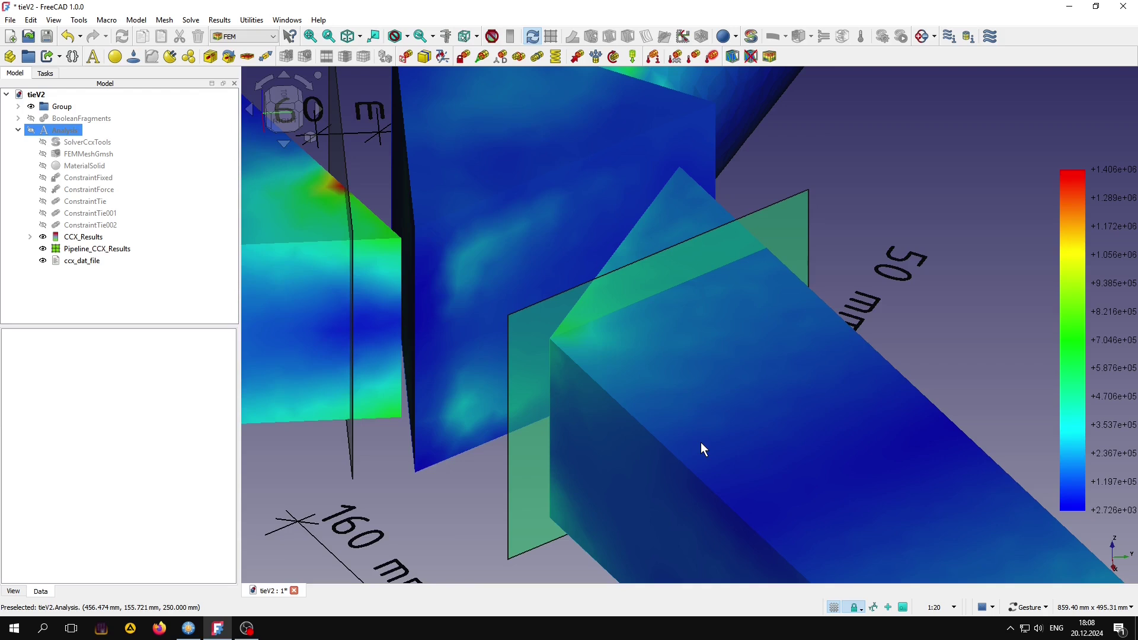
scroll(701, 442, "down", 2)
scroll(701, 442, "down", 2)
scroll(701, 443, "down", 2)
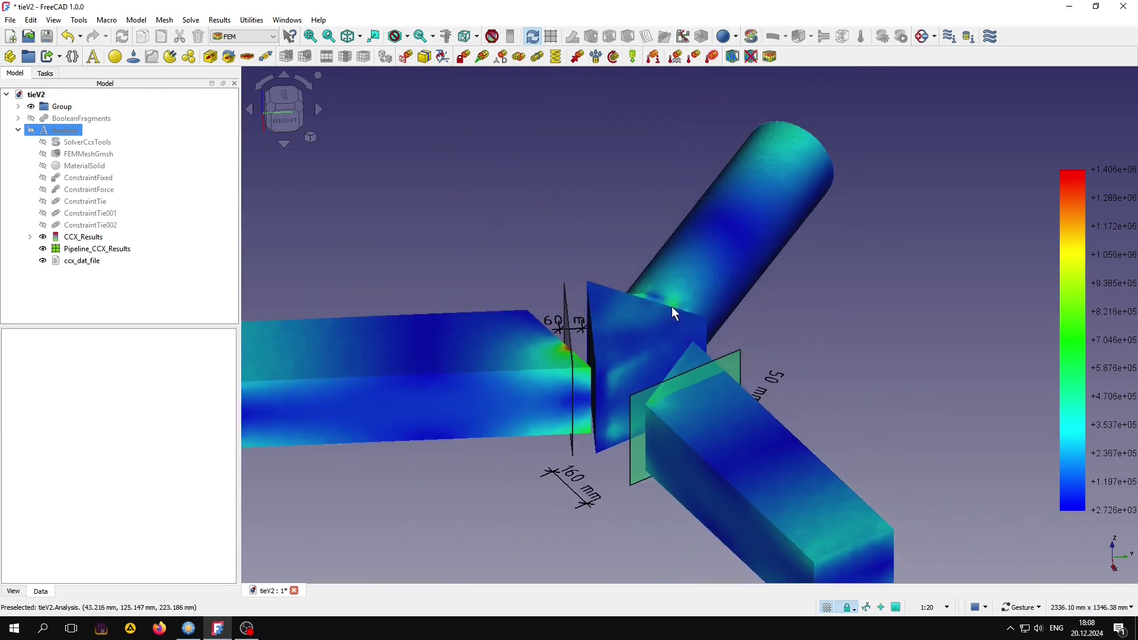
left_click_drag(671, 307, 690, 384)
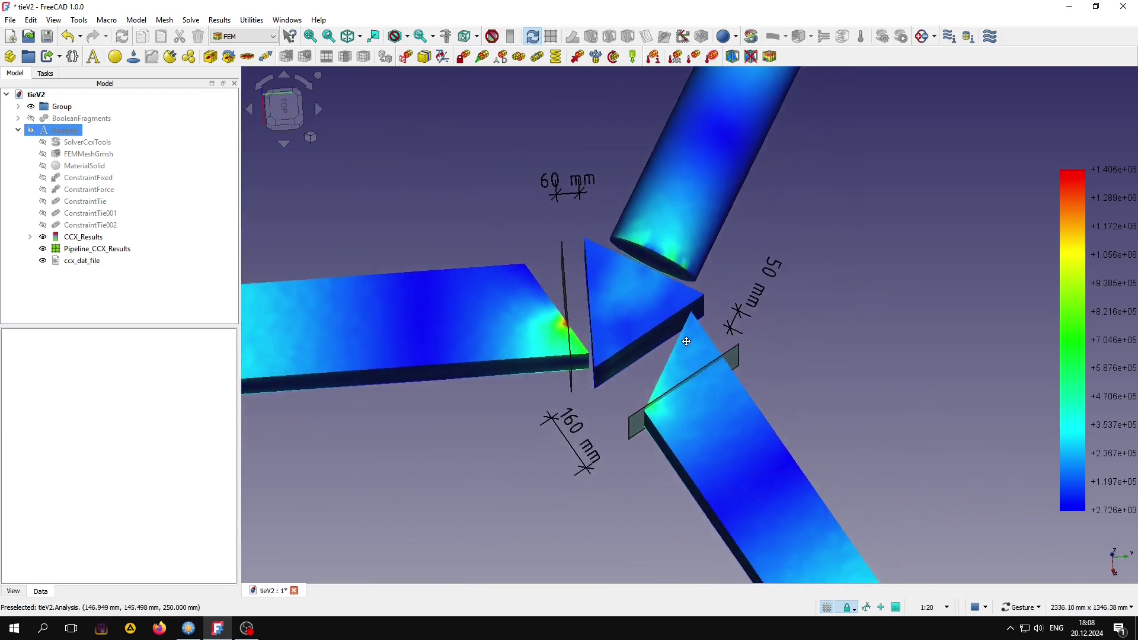
right_click_drag(691, 384, 699, 315)
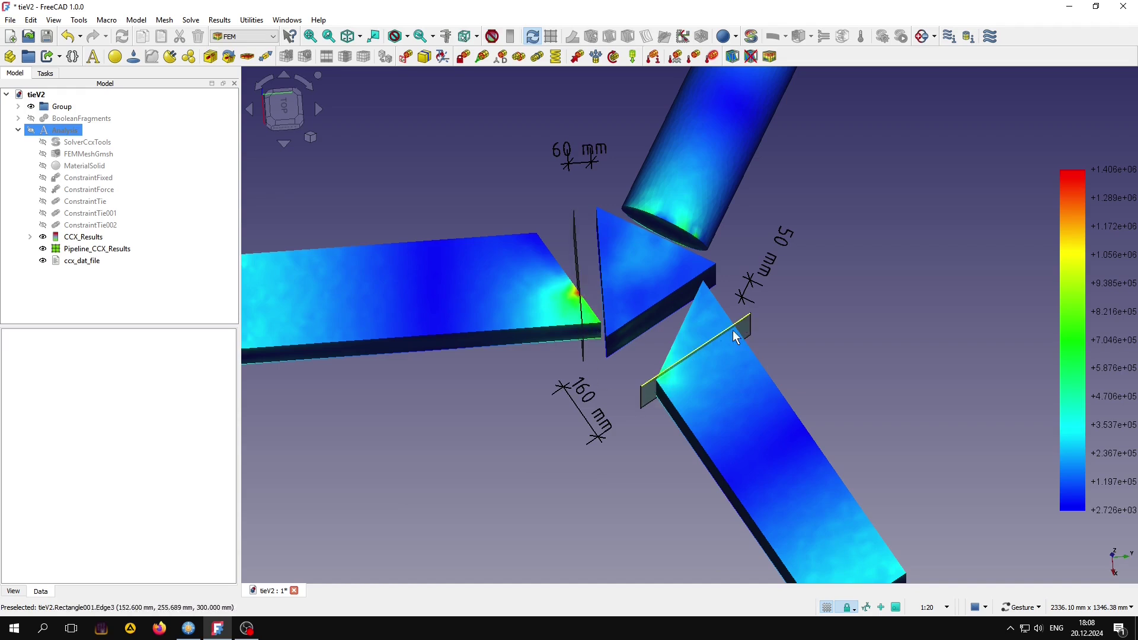
mouse_move(556, 464)
left_mouse_down()
mouse_move(583, 396)
mouse_move(542, 482)
mouse_move(530, 438)
left_mouse_up()
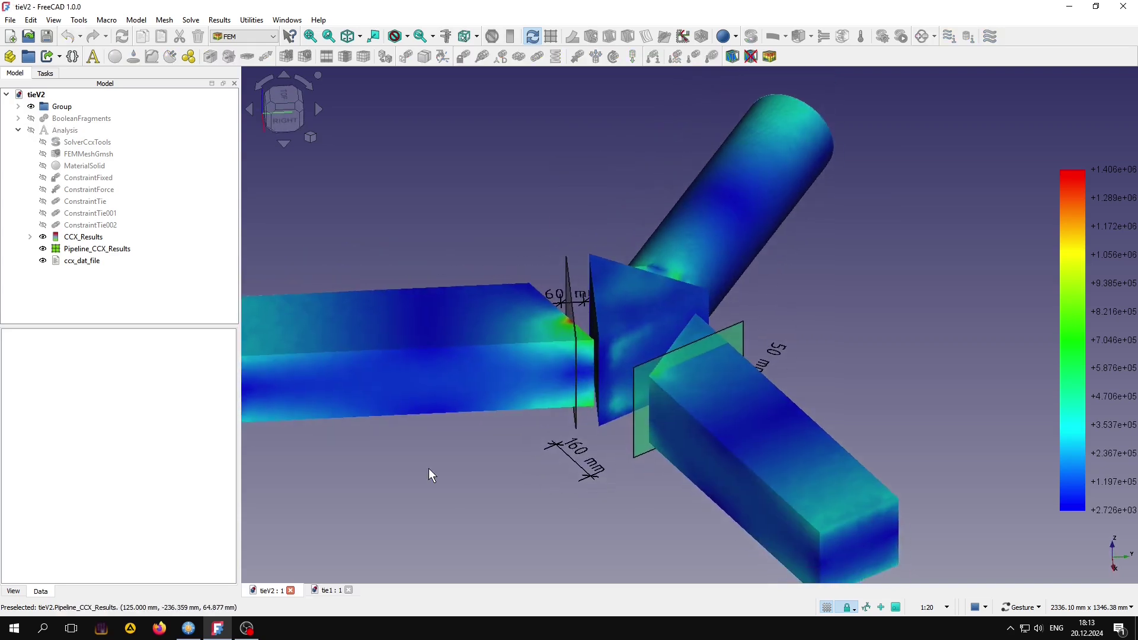
- Switch to the tie1 document and view its stress contour from top-down and oblique angles
left_click(326, 590)
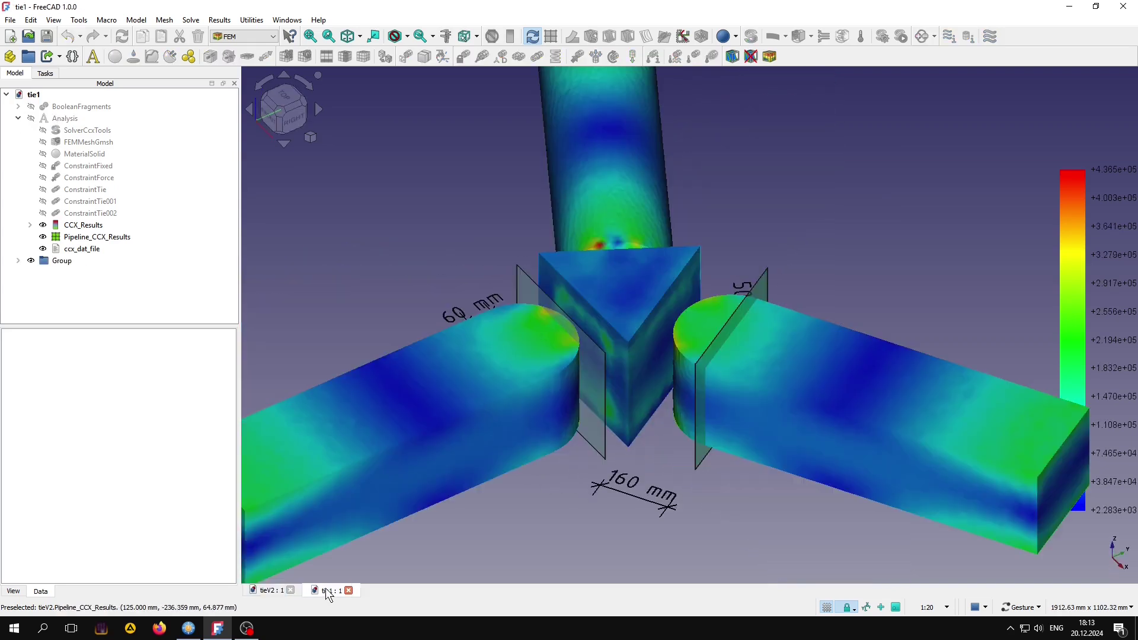
left_click_drag(719, 194, 623, 373)
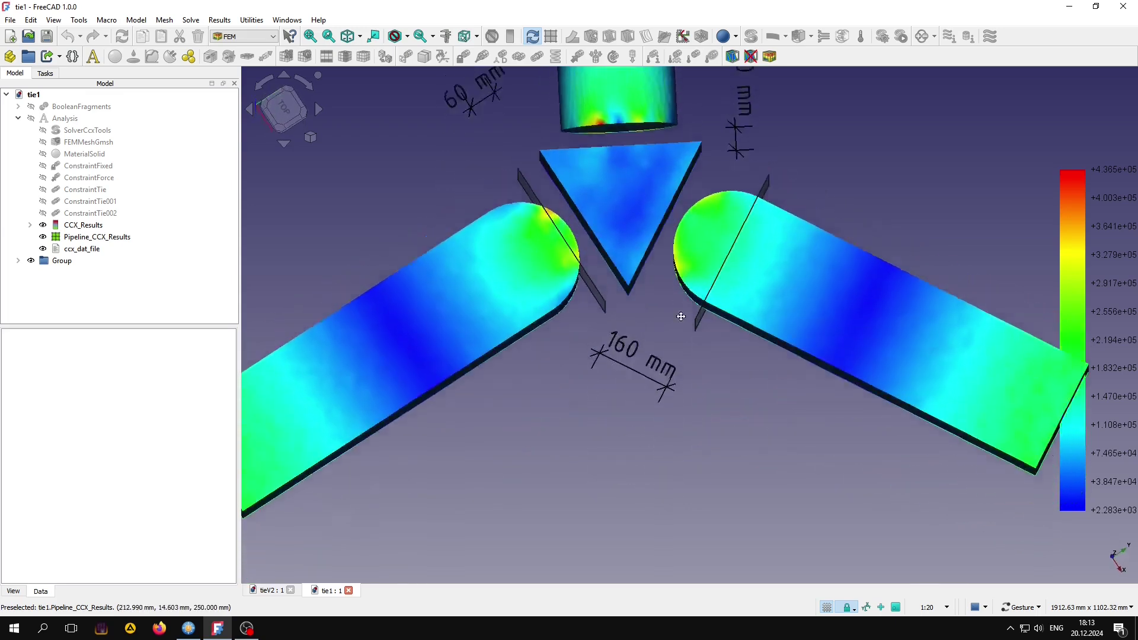
scroll(543, 370, "up", 3)
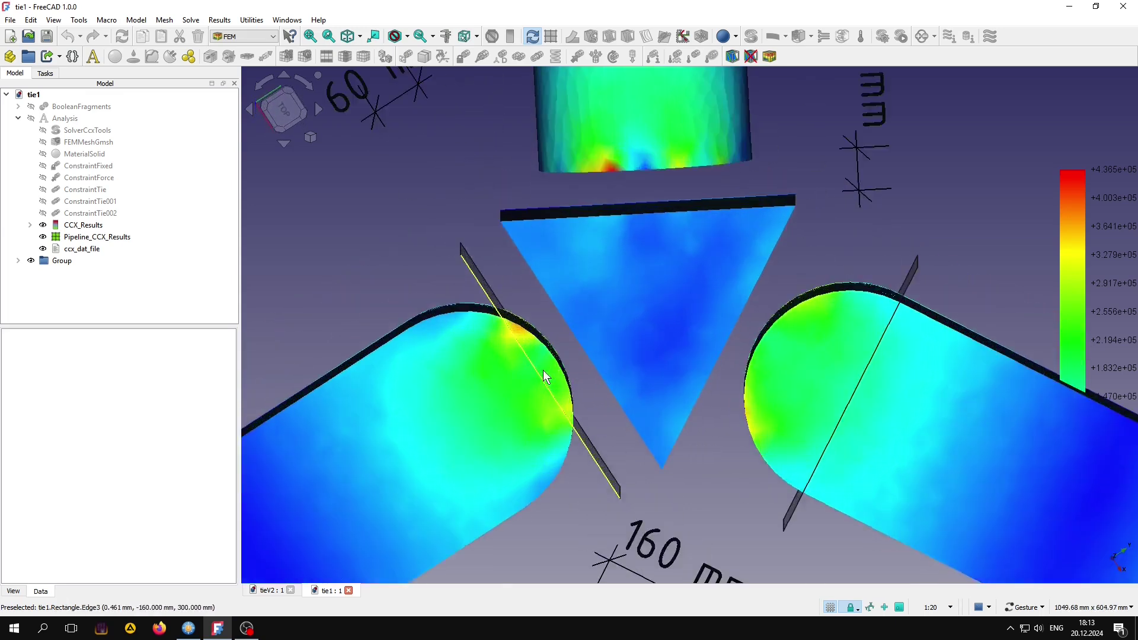
scroll(544, 370, "up", 3)
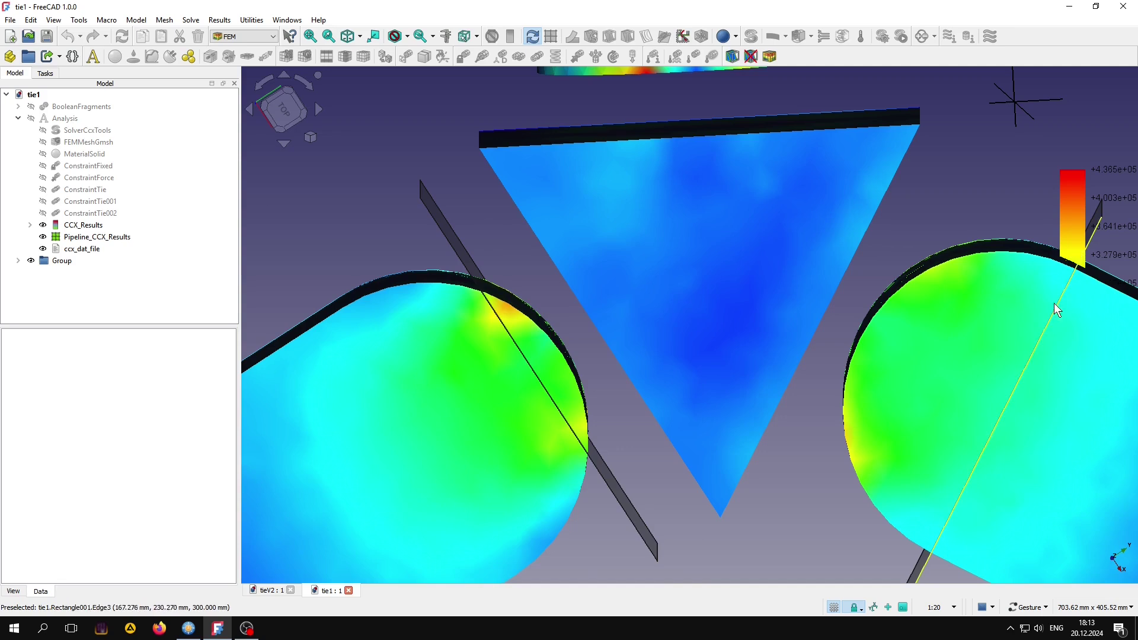
mouse_move(762, 468)
left_mouse_down()
mouse_move(682, 337)
mouse_move(763, 360)
mouse_move(798, 393)
left_mouse_up()
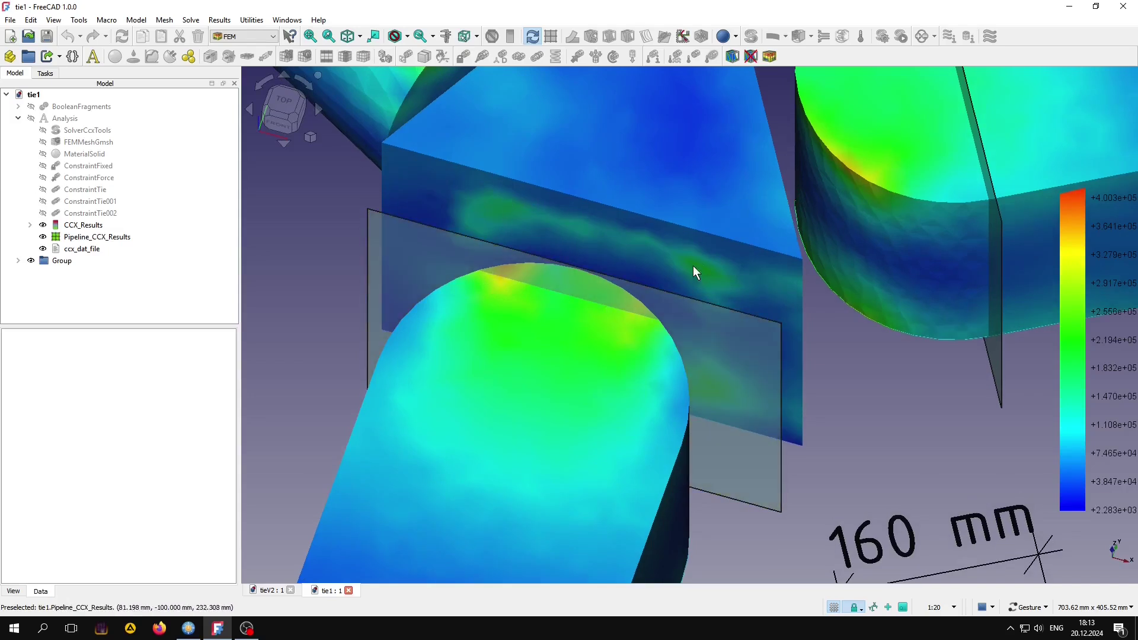
- Zoom and orbit the tie1 joint to right-side and top views of the tie plates
scroll(688, 308, "down", 3)
scroll(700, 332, "down", 2)
mouse_move(719, 346)
left_mouse_down()
mouse_move(610, 300)
mouse_move(771, 337)
mouse_move(615, 333)
mouse_move(735, 342)
left_mouse_up()
scroll(734, 345, "up", 1)
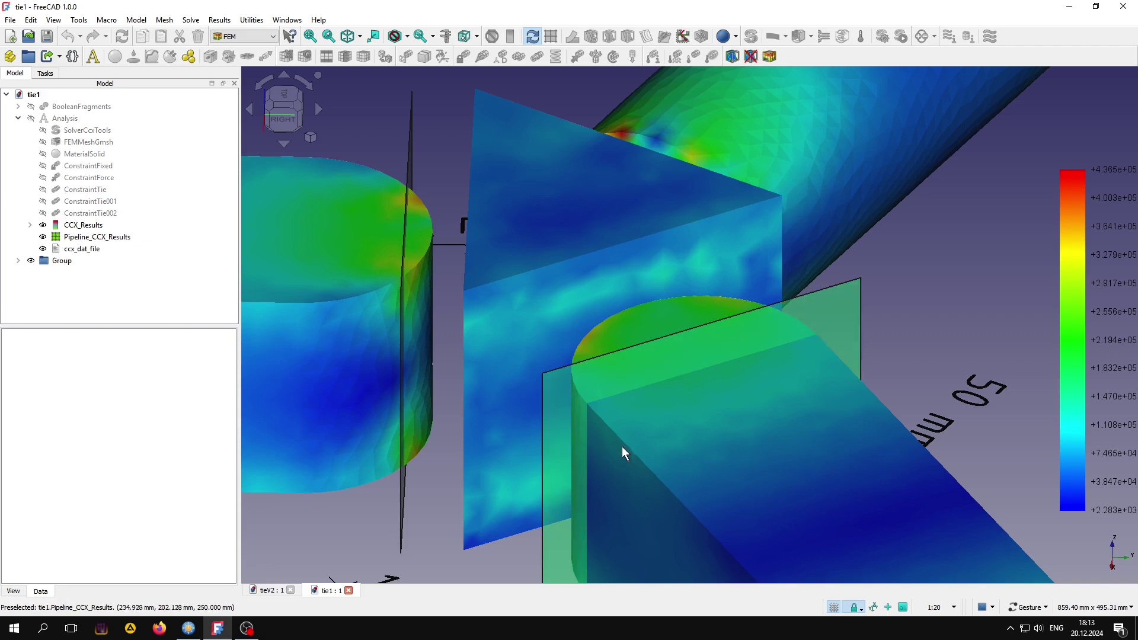
scroll(504, 450, "down", 3)
scroll(539, 407, "down", 1)
left_click_drag(539, 408, 600, 393)
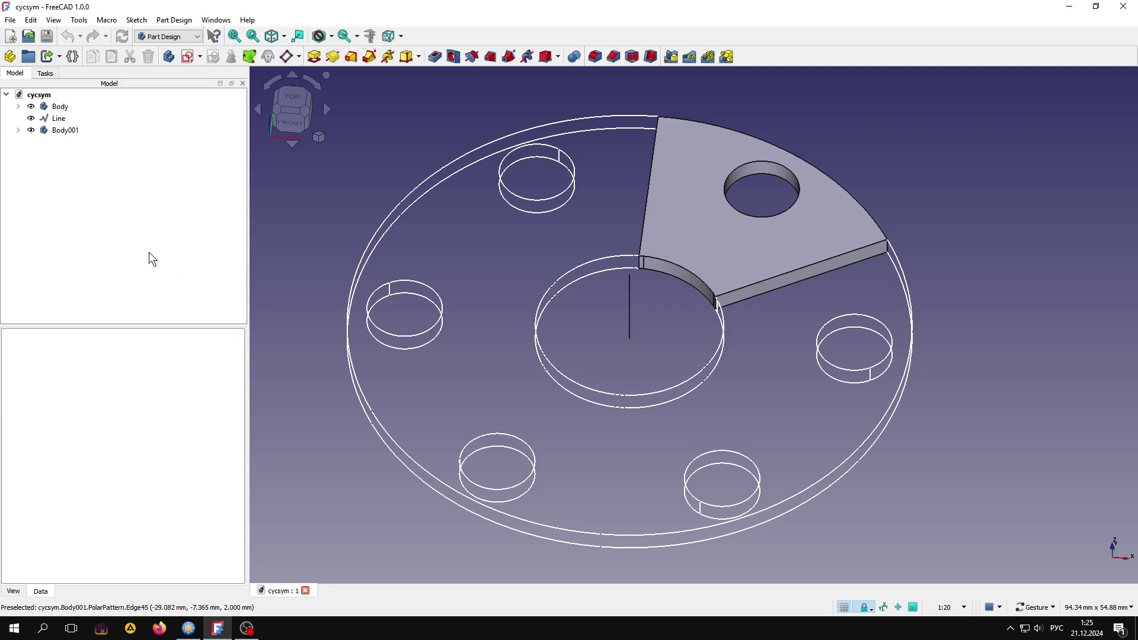
- Hide Body001 and zoom in on the single flange sector with its bolt hole
left_click(31, 130)
mouse_move(465, 403)
left_mouse_down()
mouse_move(522, 393)
mouse_move(618, 351)
mouse_move(545, 275)
left_mouse_up()
scroll(543, 277, "up", 1)
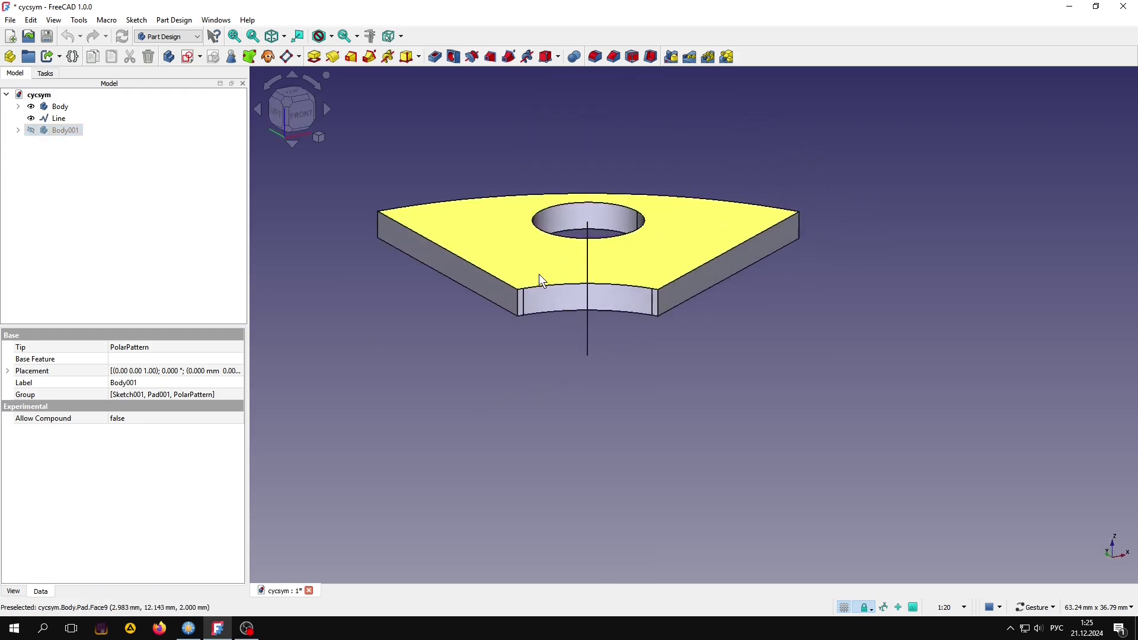
scroll(593, 225, "up", 3)
scroll(599, 181, "up", 2)
scroll(617, 199, "up", 2)
right_click_drag(654, 216, 694, 237)
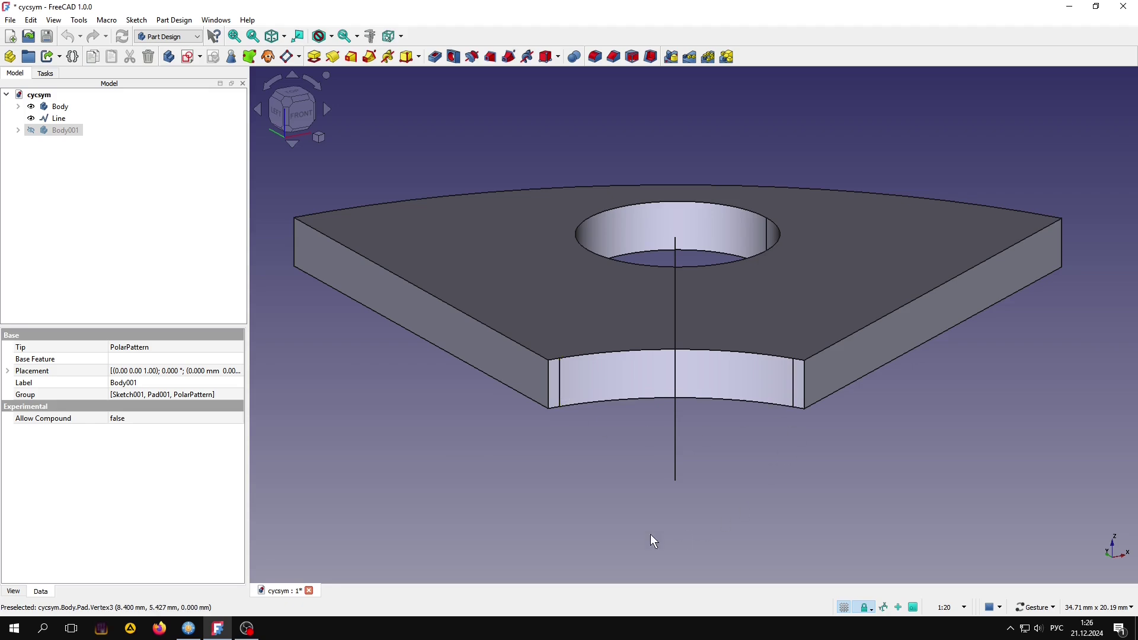
- Expand Body and Pad and open the sector's Sketch in Sketcher
left_click(19, 106)
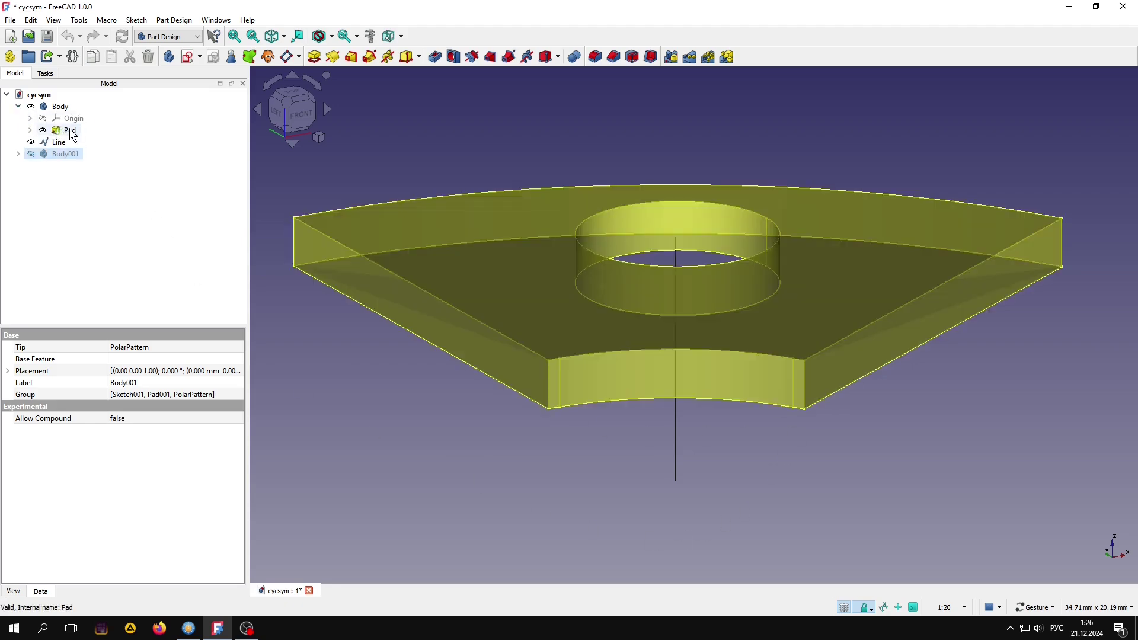
left_click(30, 131)
double_click(94, 143)
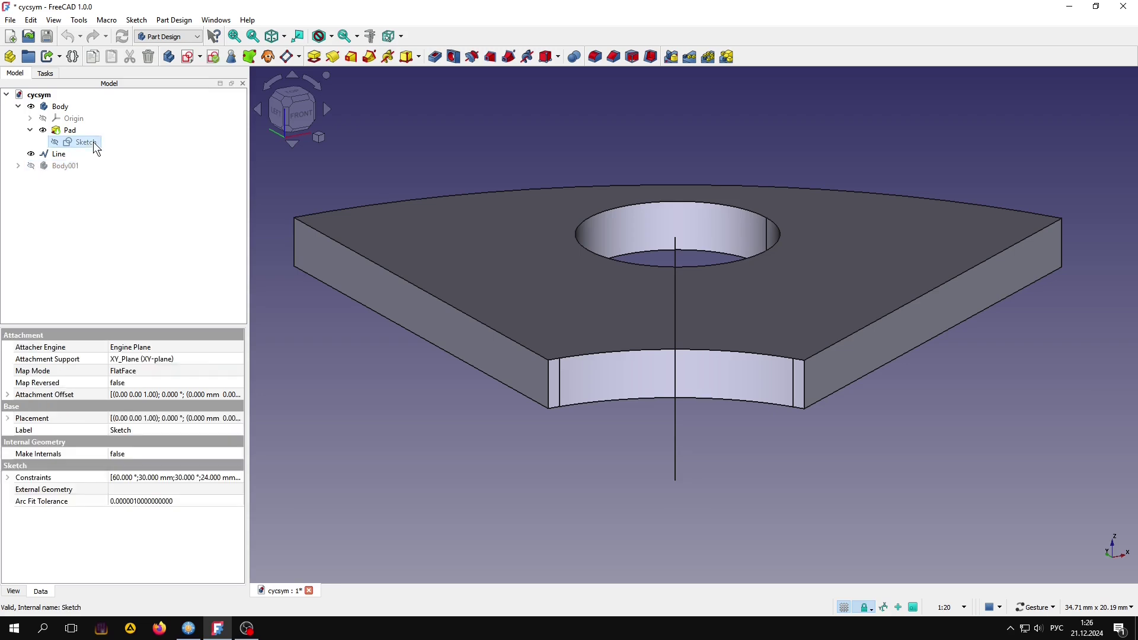
right_click_drag(599, 305, 563, 483)
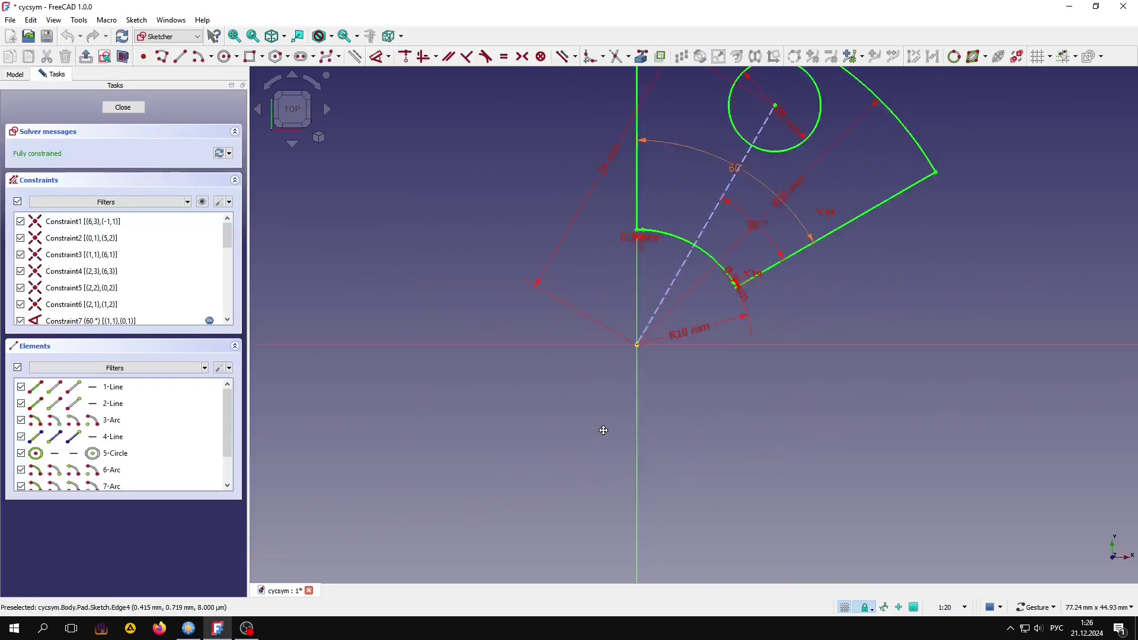
- Zoom in and out on the sketch to check the 0.5 mm offset at the inner arc corner
scroll(573, 363, "up", 2)
scroll(573, 363, "up", 5)
scroll(573, 361, "up", 4)
scroll(572, 361, "up", 3)
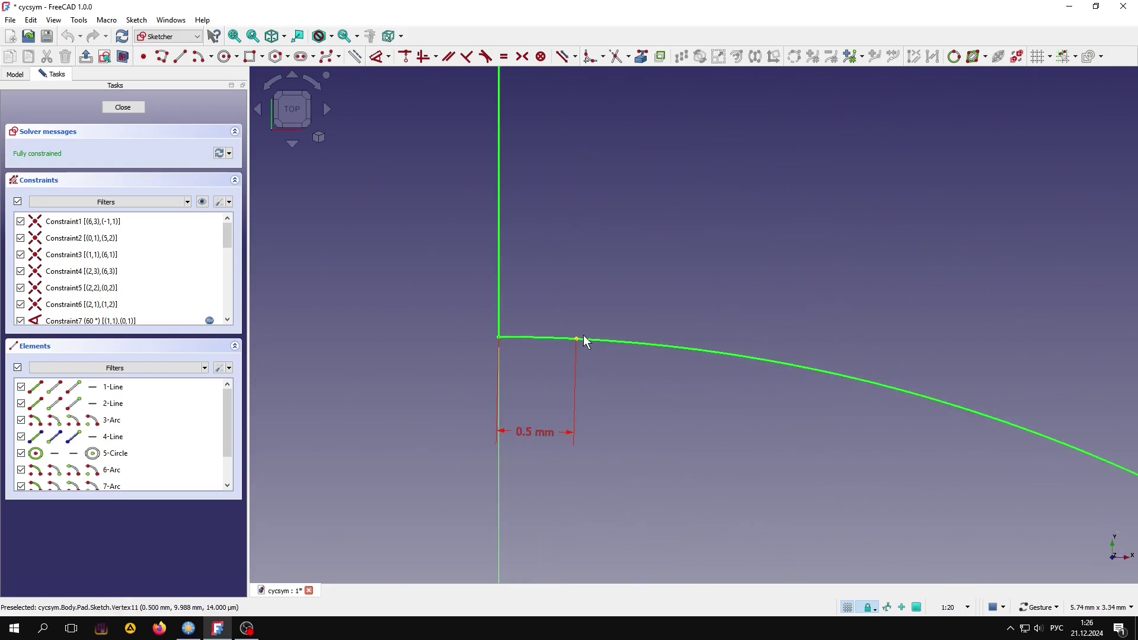
scroll(576, 342, "down", 2)
scroll(574, 341, "down", 2)
scroll(584, 355, "down", 2)
scroll(641, 356, "down", 2)
scroll(730, 396, "up", 3)
scroll(744, 387, "up", 4)
scroll(744, 386, "up", 2)
scroll(688, 410, "down", 3)
scroll(688, 410, "down", 4)
scroll(685, 406, "down", 4)
scroll(682, 404, "down", 1)
scroll(655, 419, "down", 1)
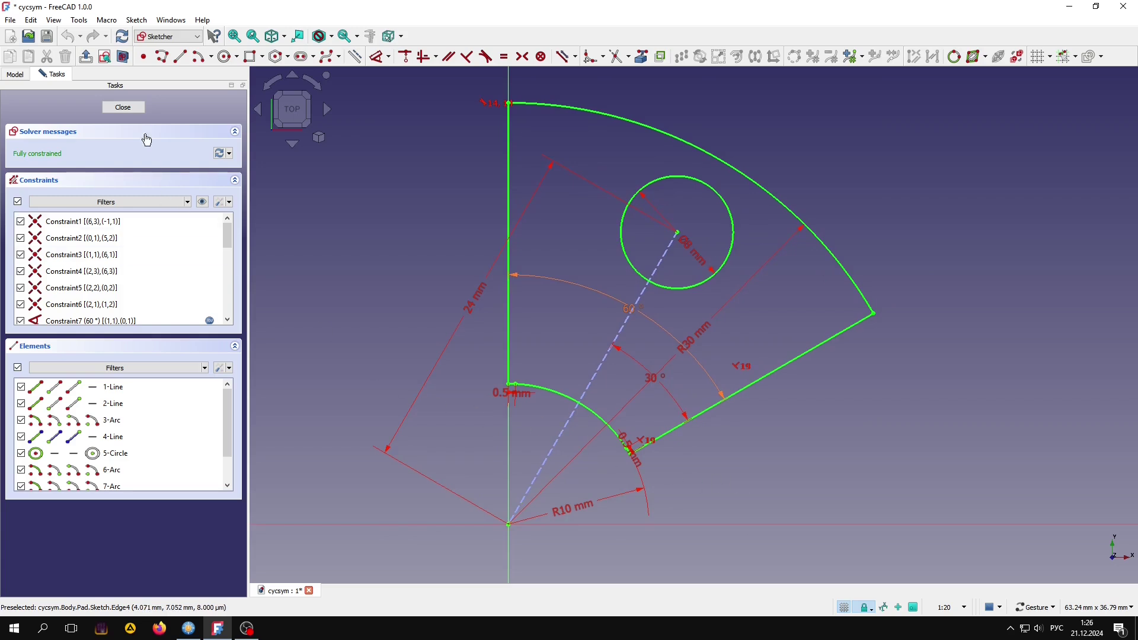
- Leave the sketch, switch to the FEM workbench and create an Analysis with a CalculiX solver
key("Escape")
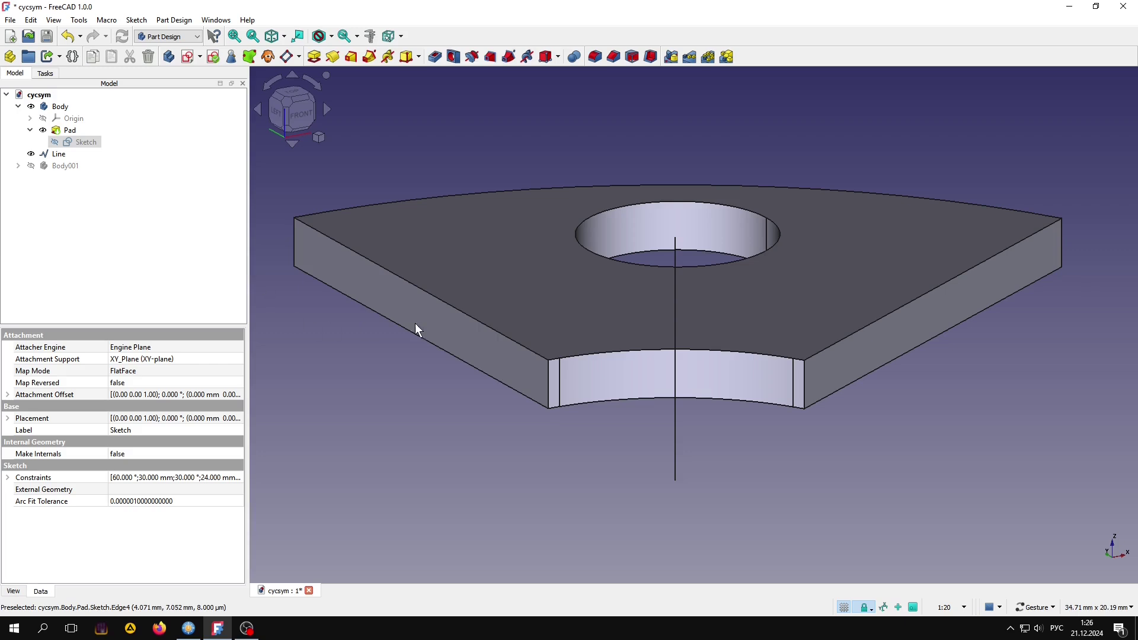
mouse_move(790, 382)
left_mouse_down()
mouse_move(676, 447)
mouse_move(583, 427)
mouse_move(480, 507)
left_mouse_up()
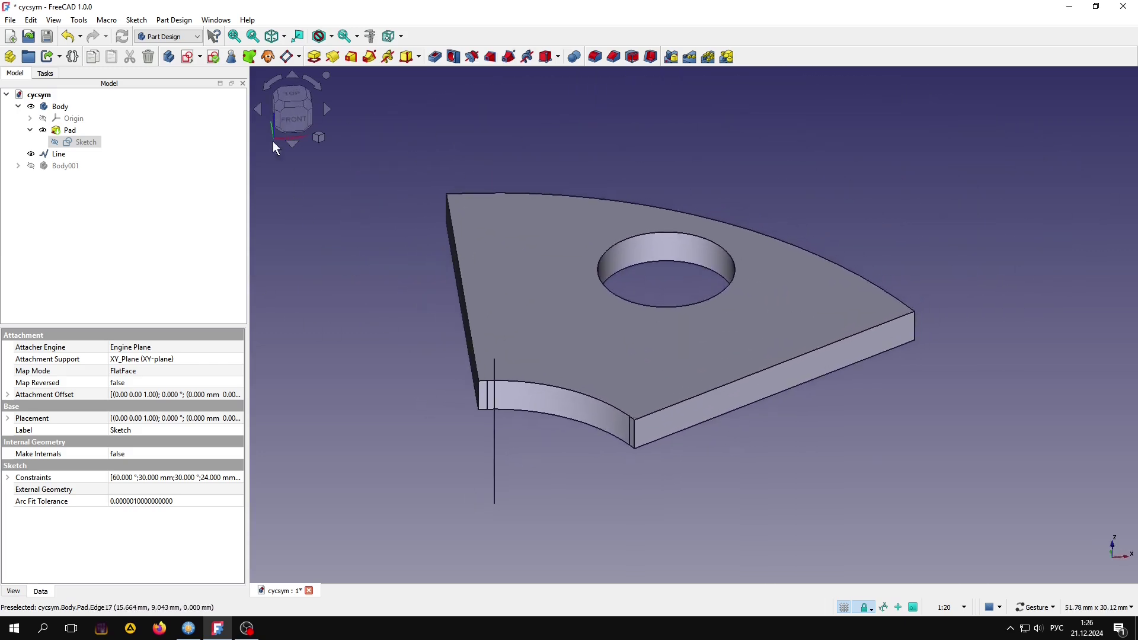
left_click(168, 37)
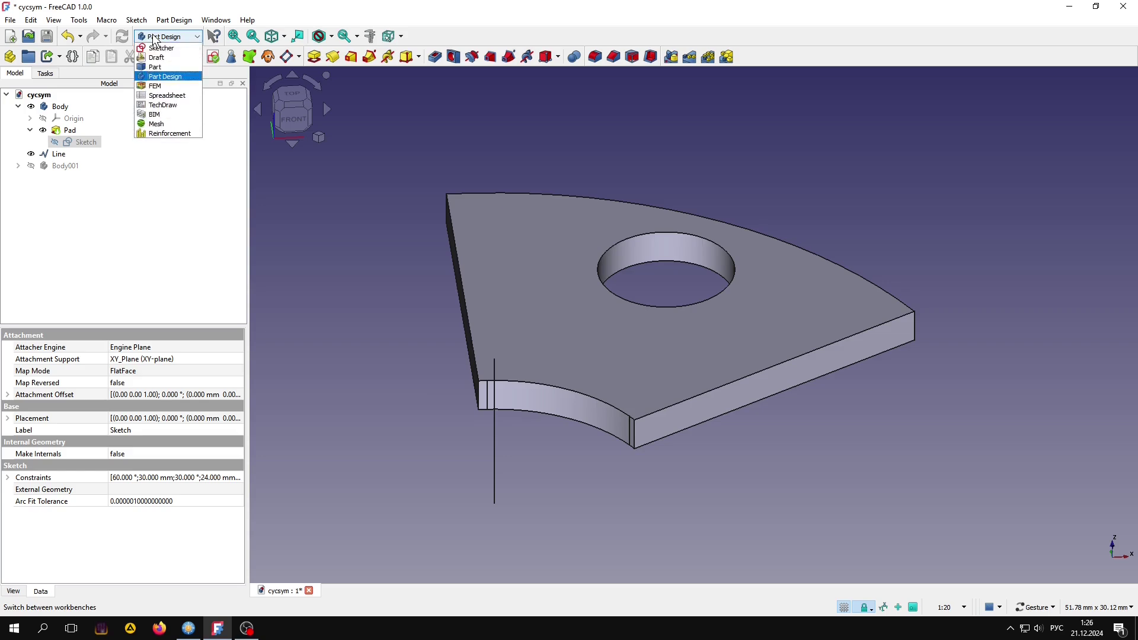
left_click(152, 88)
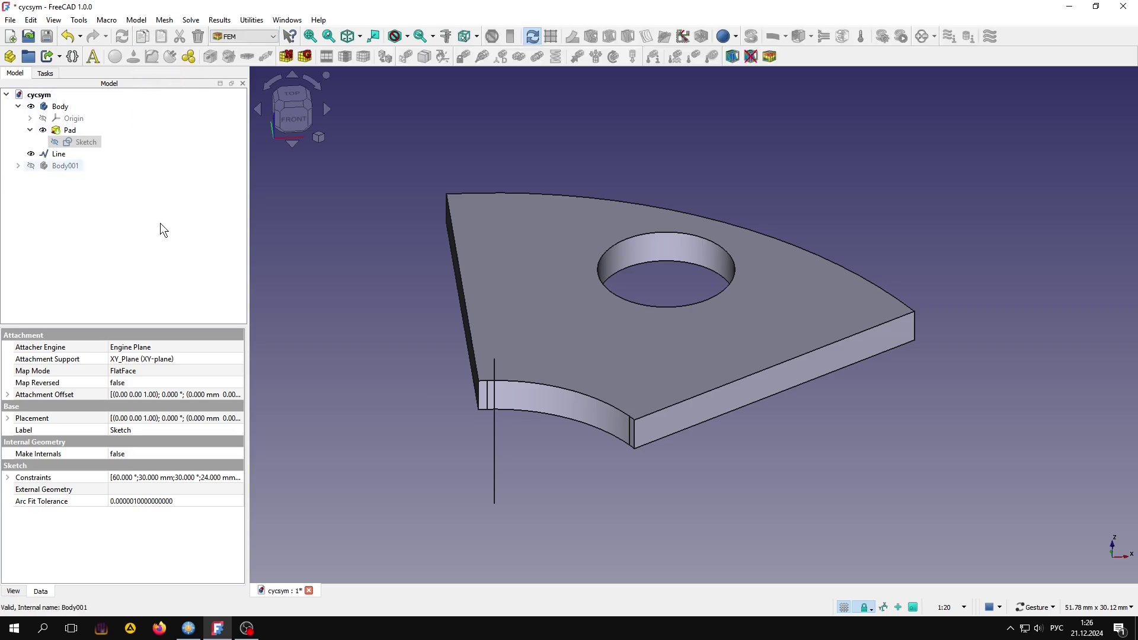
left_click(93, 58)
- Mesh the Body with Gmsh using 1 mm maximum element size and first-order elements
left_click(18, 178)
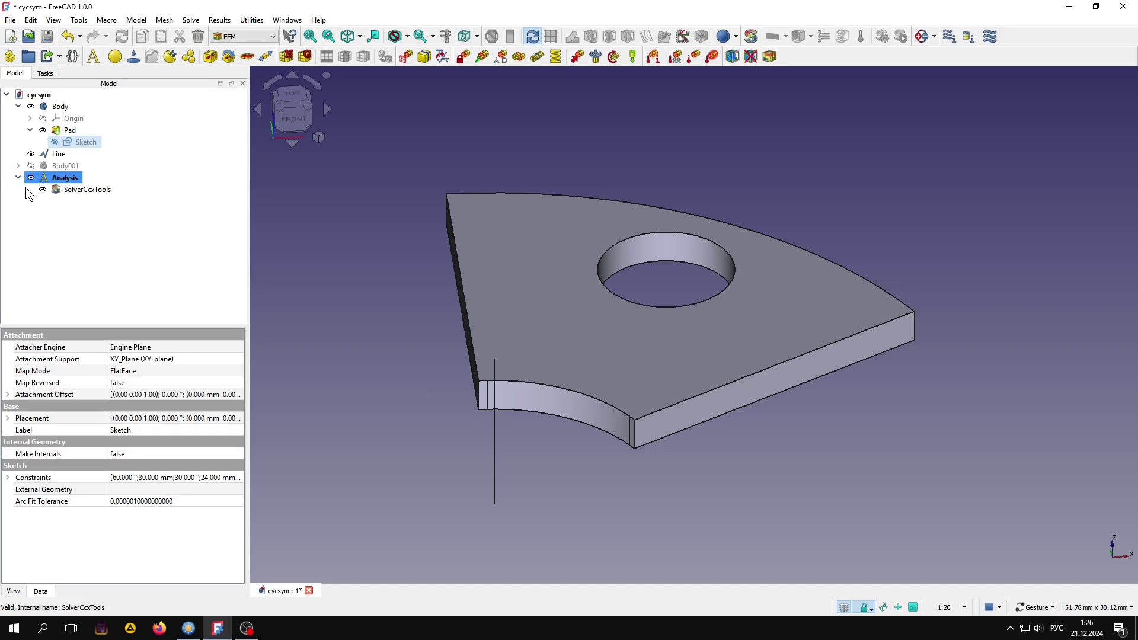
left_click(60, 107)
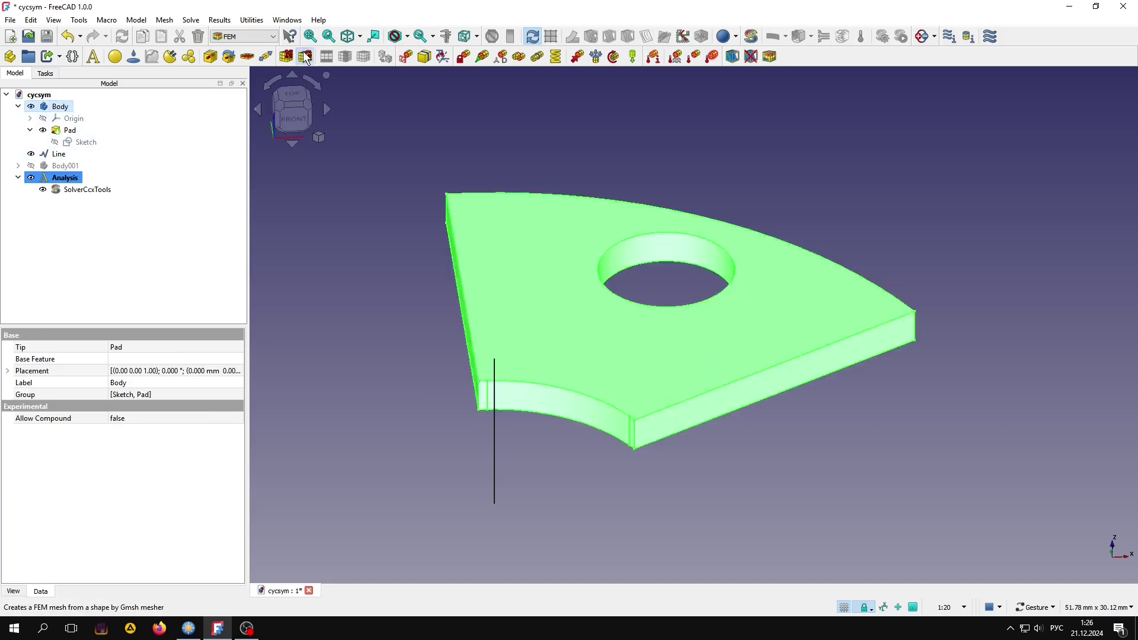
left_click(305, 56)
left_click(167, 199)
type("1")
left_click(167, 182)
left_click(168, 190)
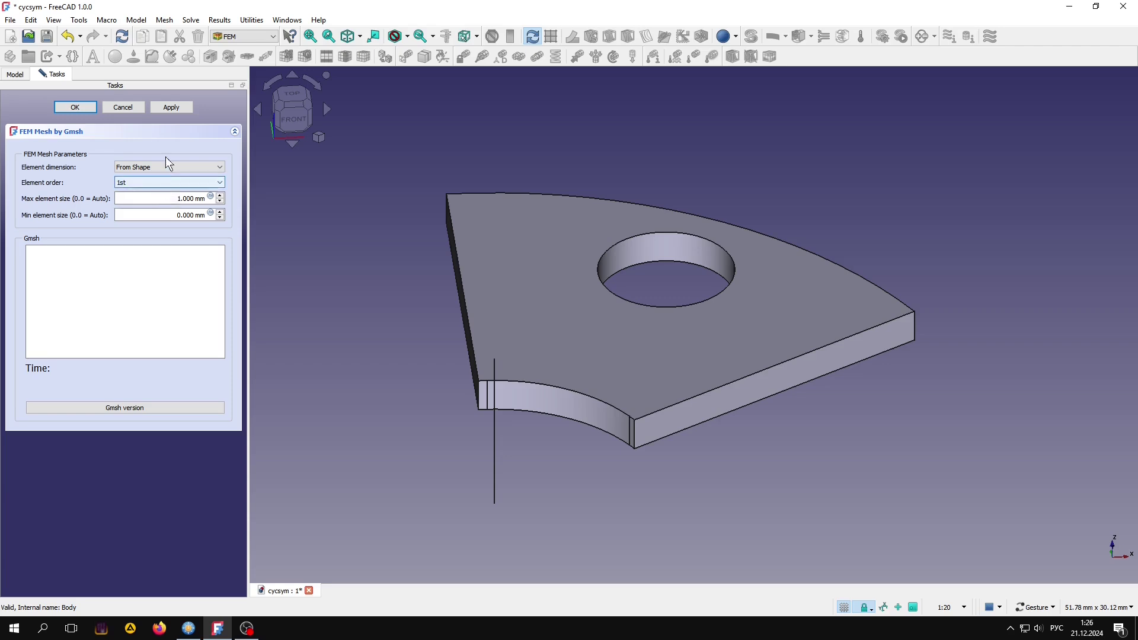
left_click(171, 107)
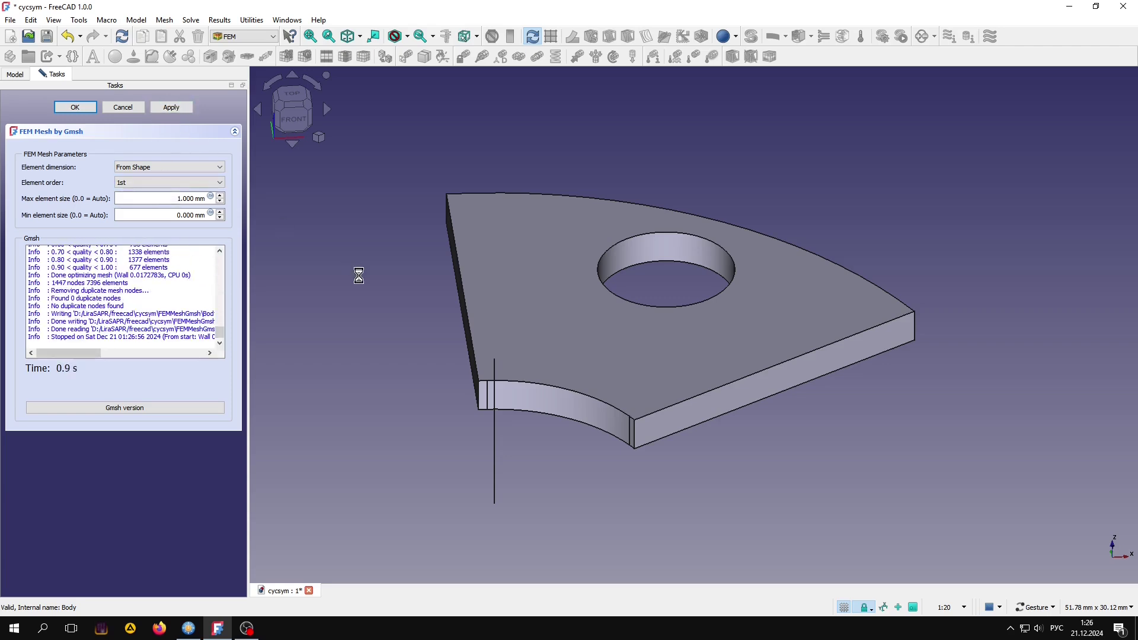
left_click(89, 109)
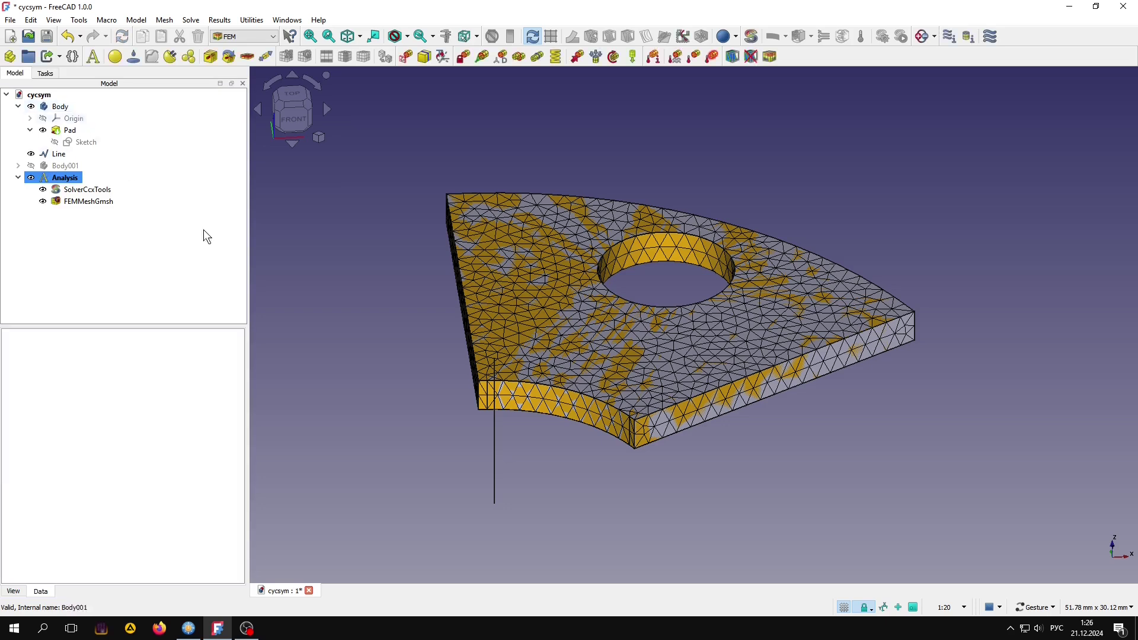
- Hide the mesh and assign CalculiX-Steel as the solid material
left_click(43, 201)
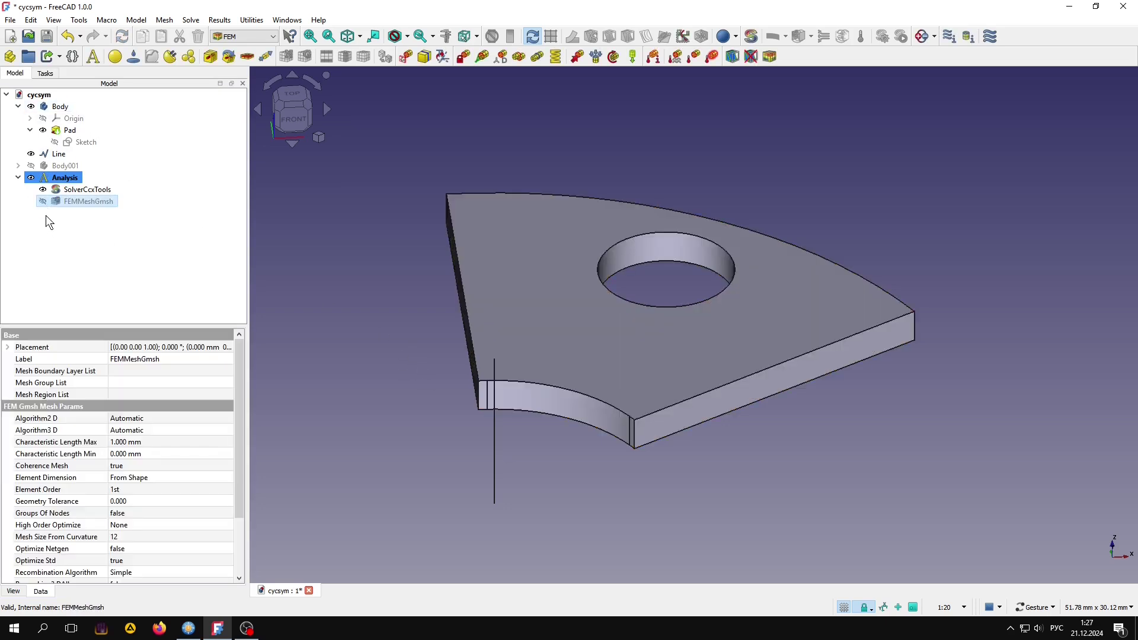
left_click(116, 56)
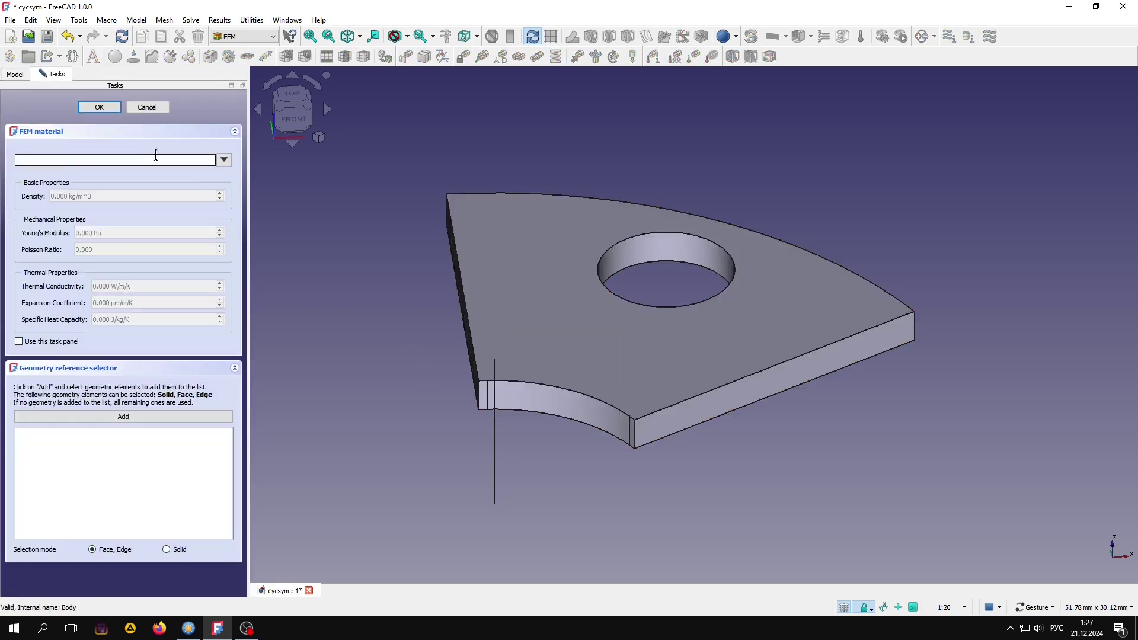
left_click(224, 160)
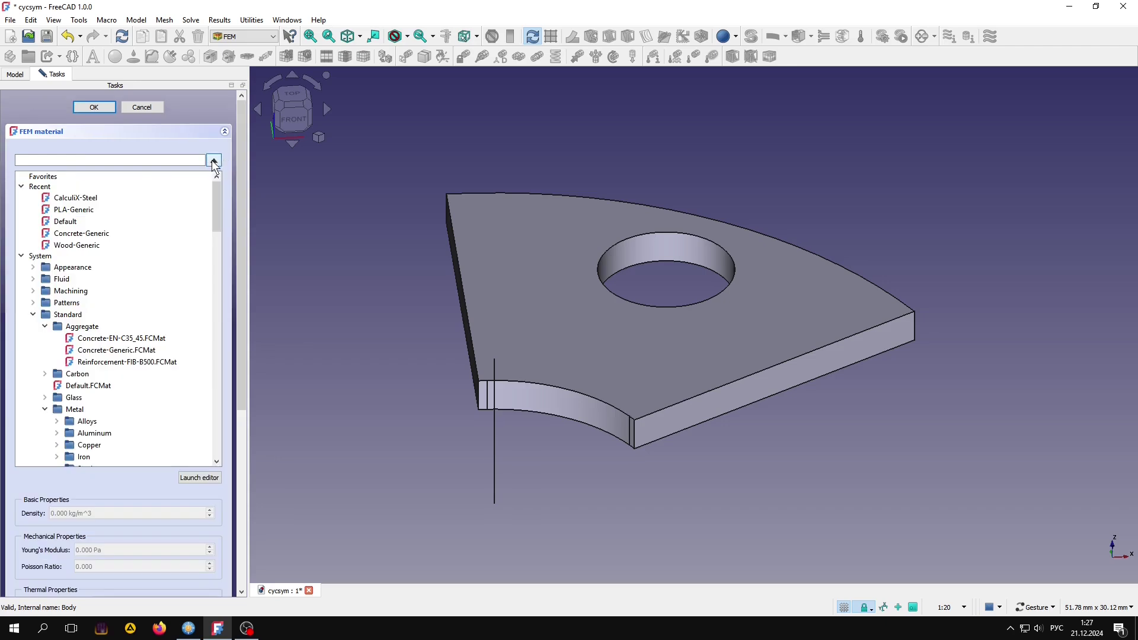
left_click(78, 201)
left_click(93, 108)
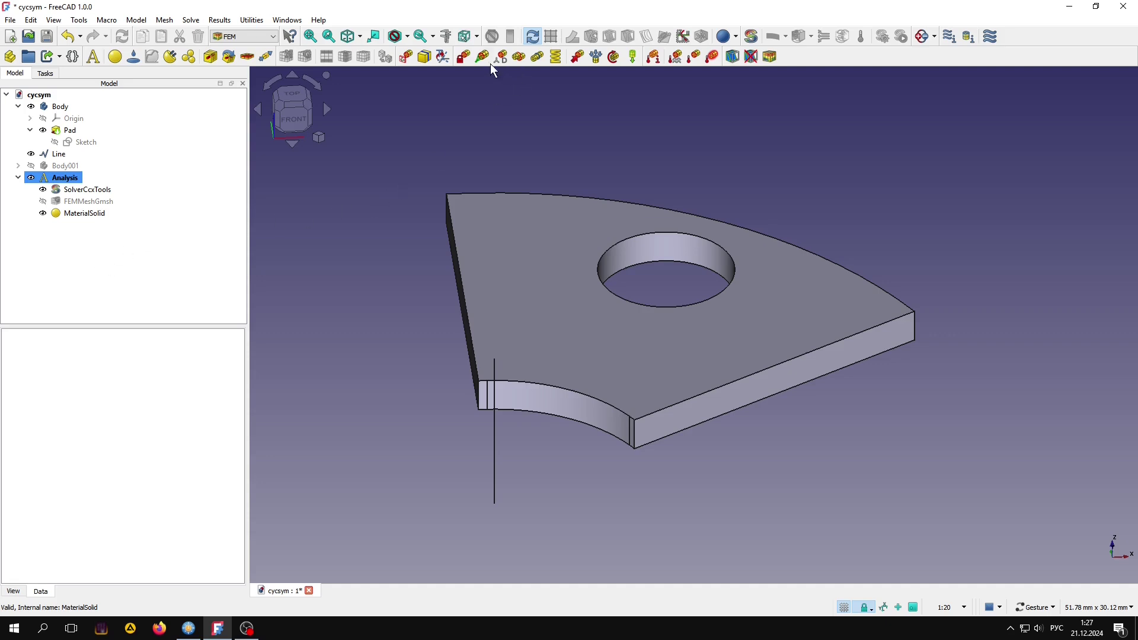
- Fix the plate's inner curved face Face2 and set the constraint marker Scale to 0.3
left_click(464, 56)
left_click(67, 169)
left_click(551, 415)
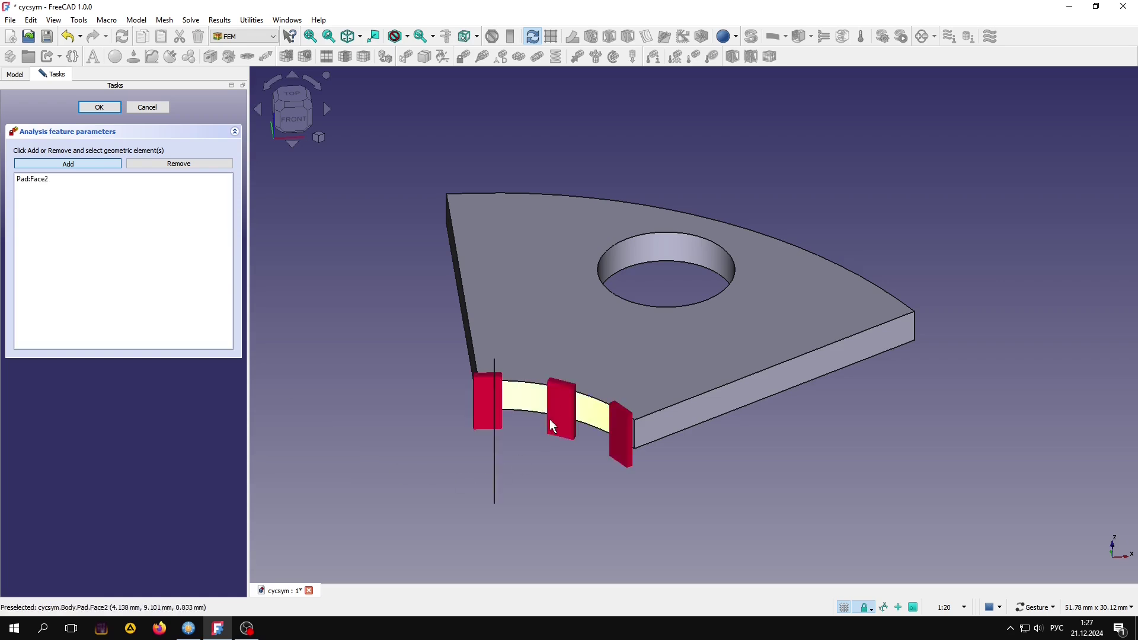
left_click(101, 109)
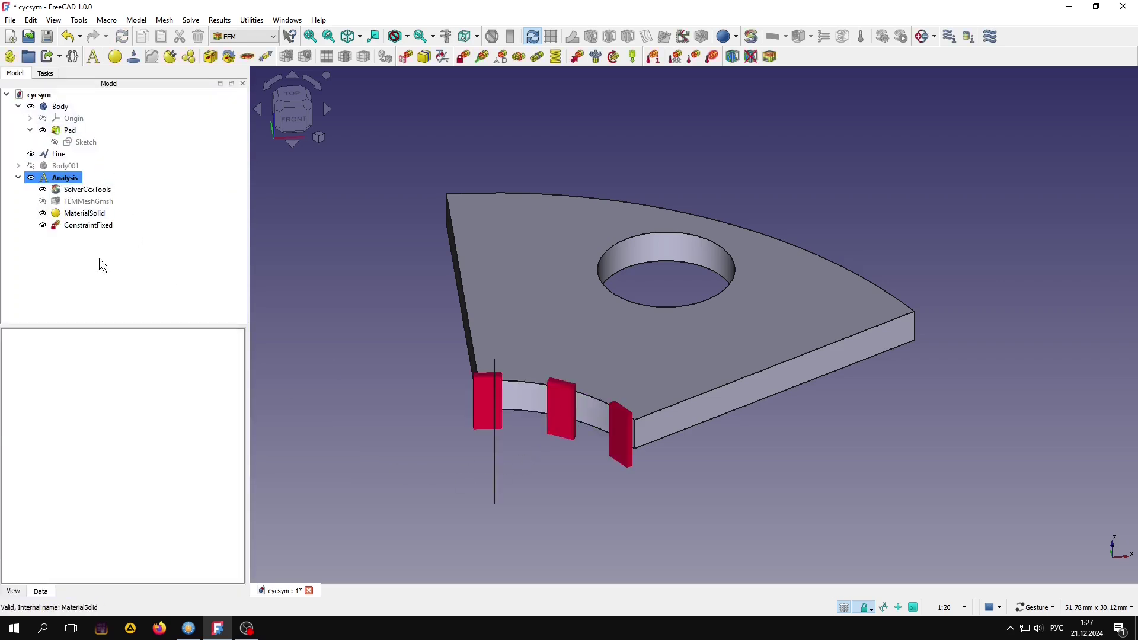
left_click(86, 227)
left_click(158, 405)
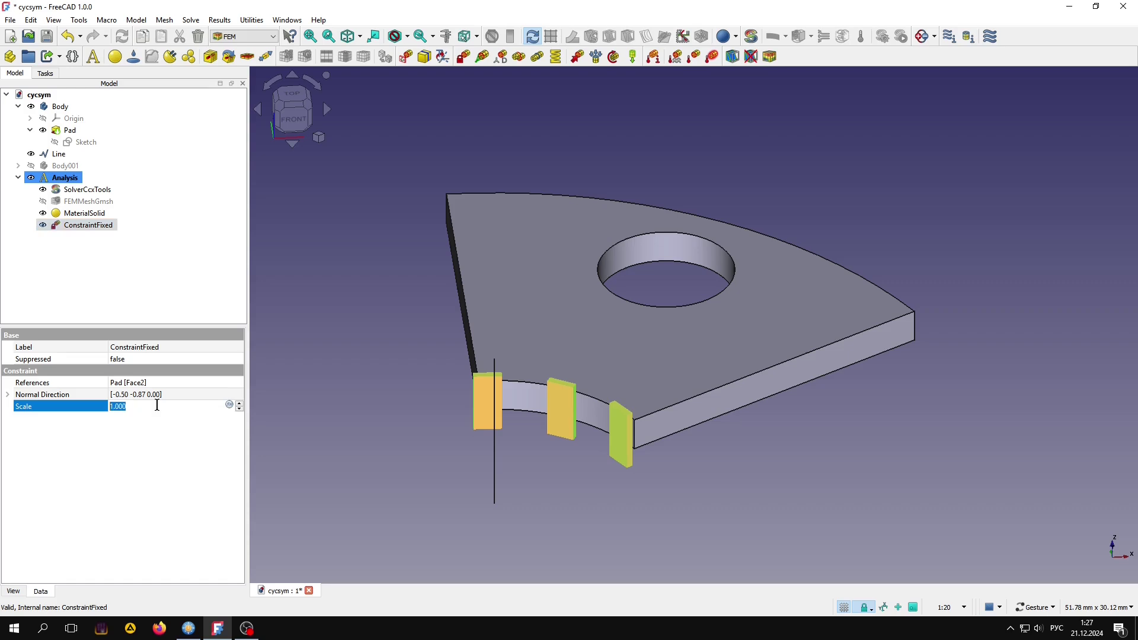
scroll(155, 403, "down", 1)
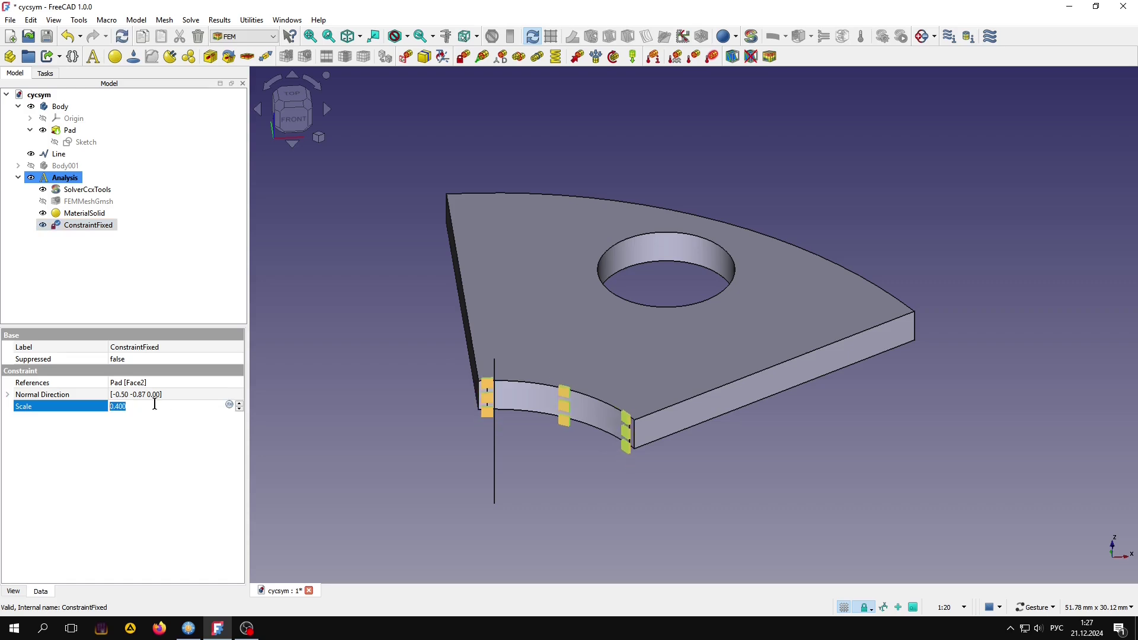
scroll(154, 404, "down", 1)
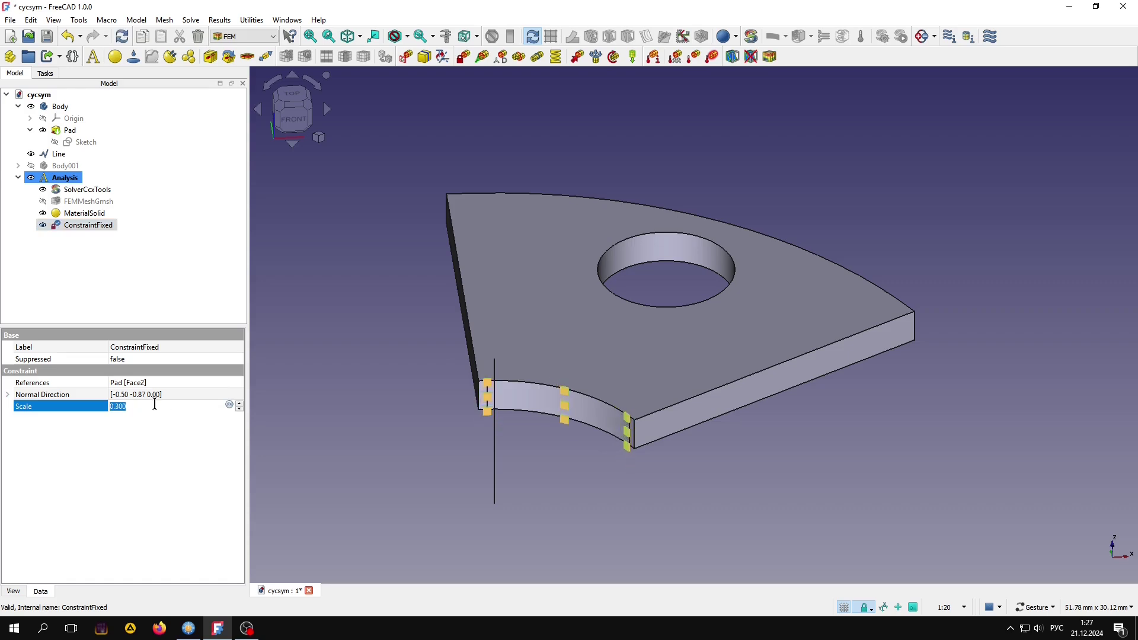
left_click(339, 460)
- Add a 100 Hz centrifugal load on Pad Solid1 about the Line Edge1 axis
left_click(615, 55)
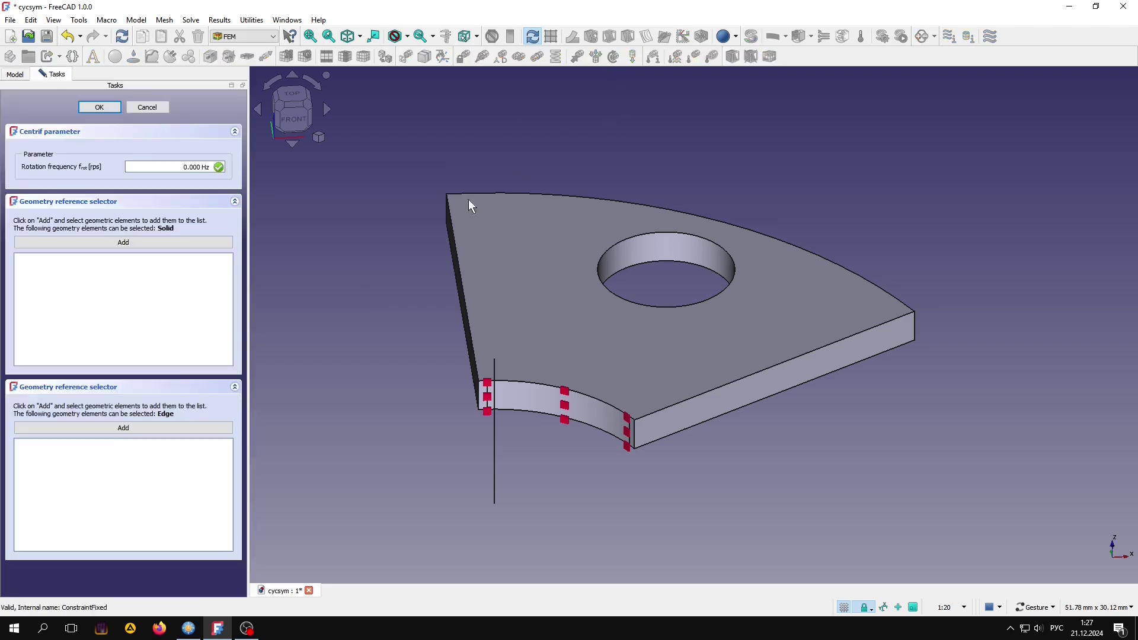
left_click(170, 169)
type("100")
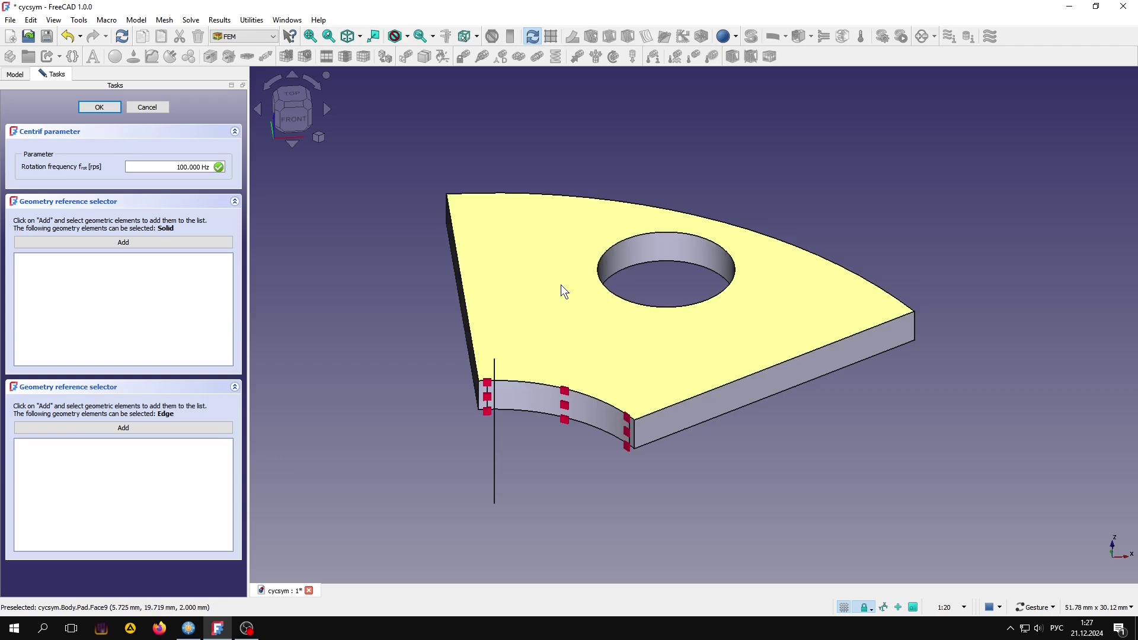
left_click(561, 284)
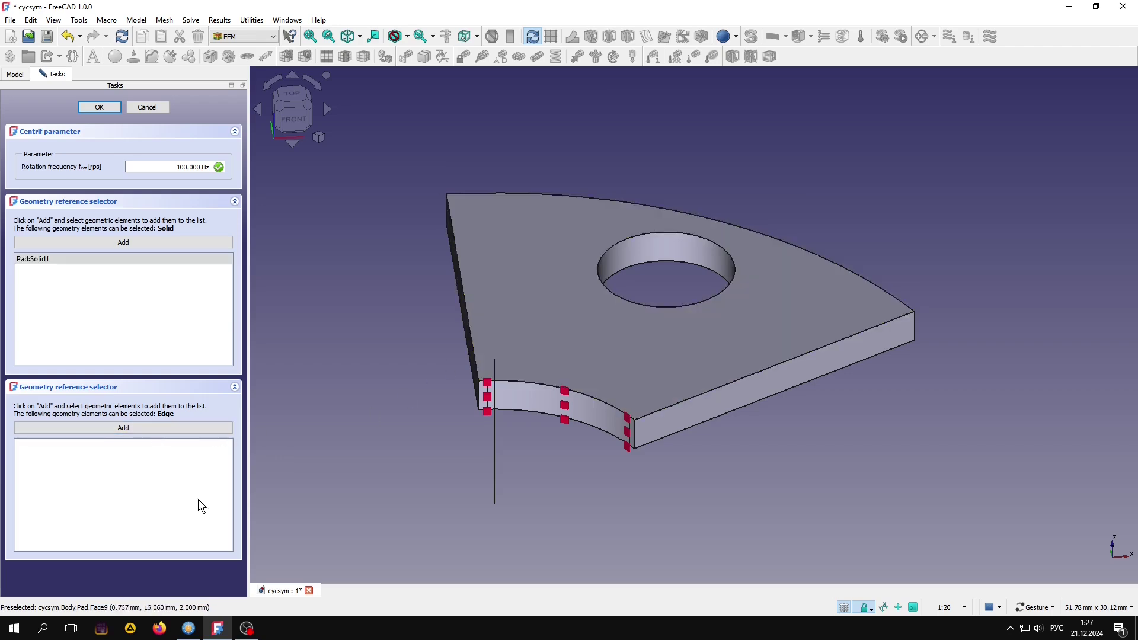
left_click(495, 460)
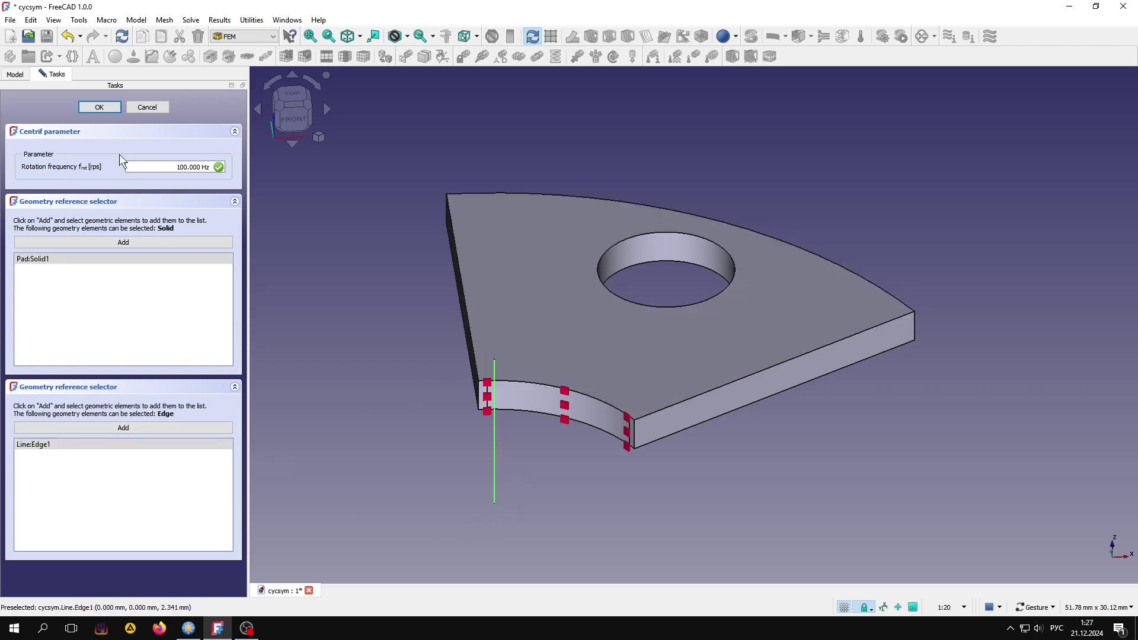
left_click(105, 107)
left_click_drag(358, 514, 580, 389)
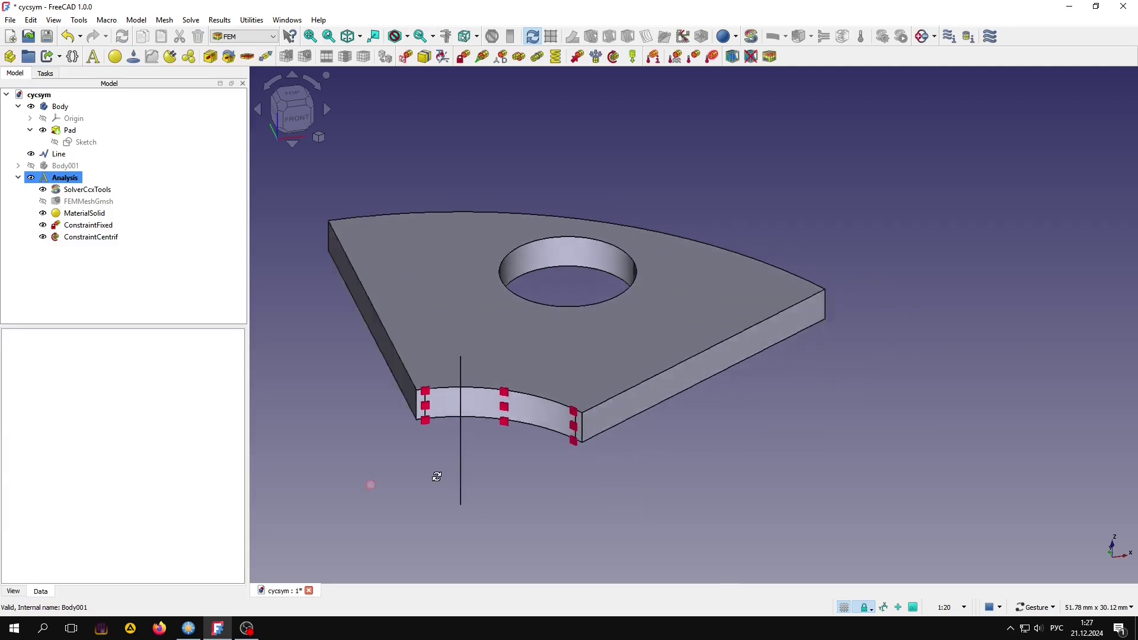
scroll(580, 389, "up", 2)
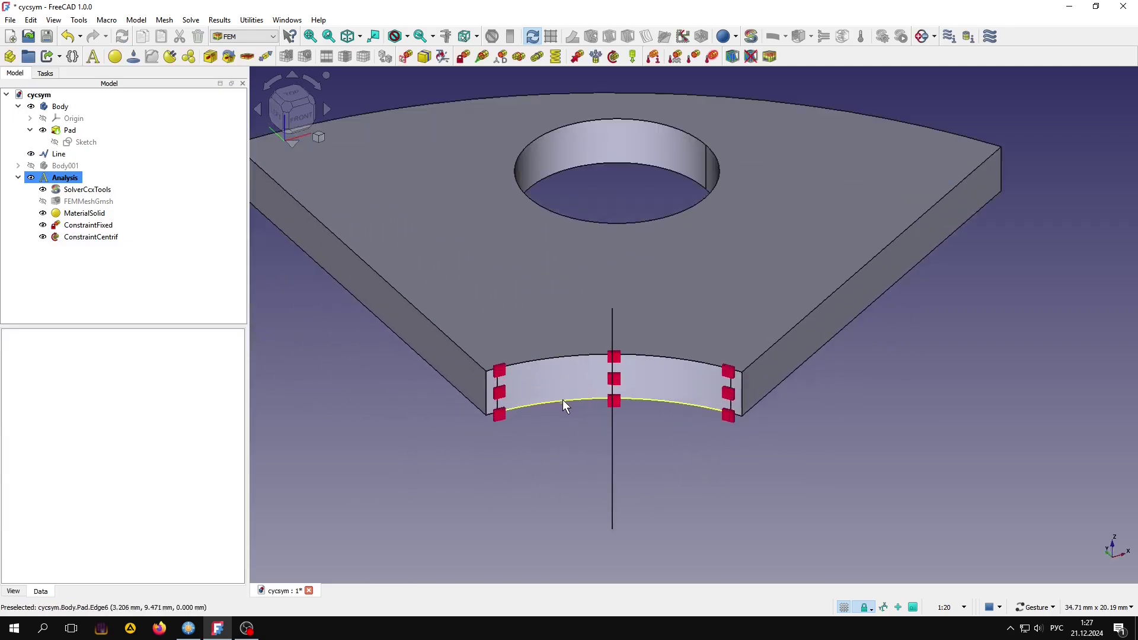
scroll(604, 462, "up", 1)
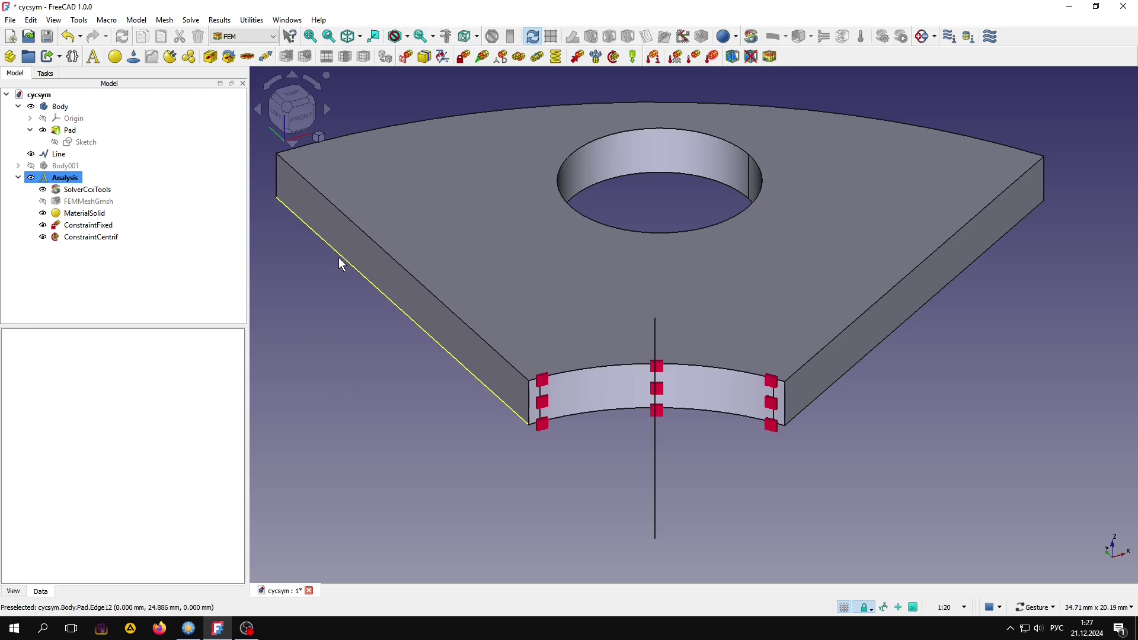
- Create a tie constraint between the sector's left and right cut side faces
left_click(538, 56)
left_click(154, 173)
left_click(386, 271)
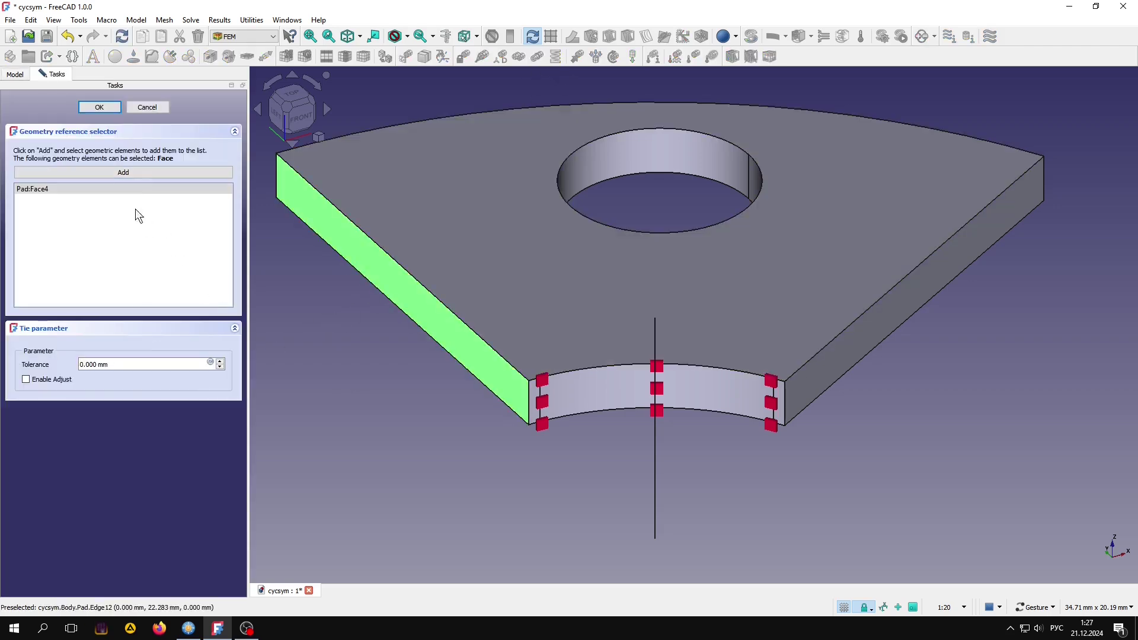
left_click(142, 172)
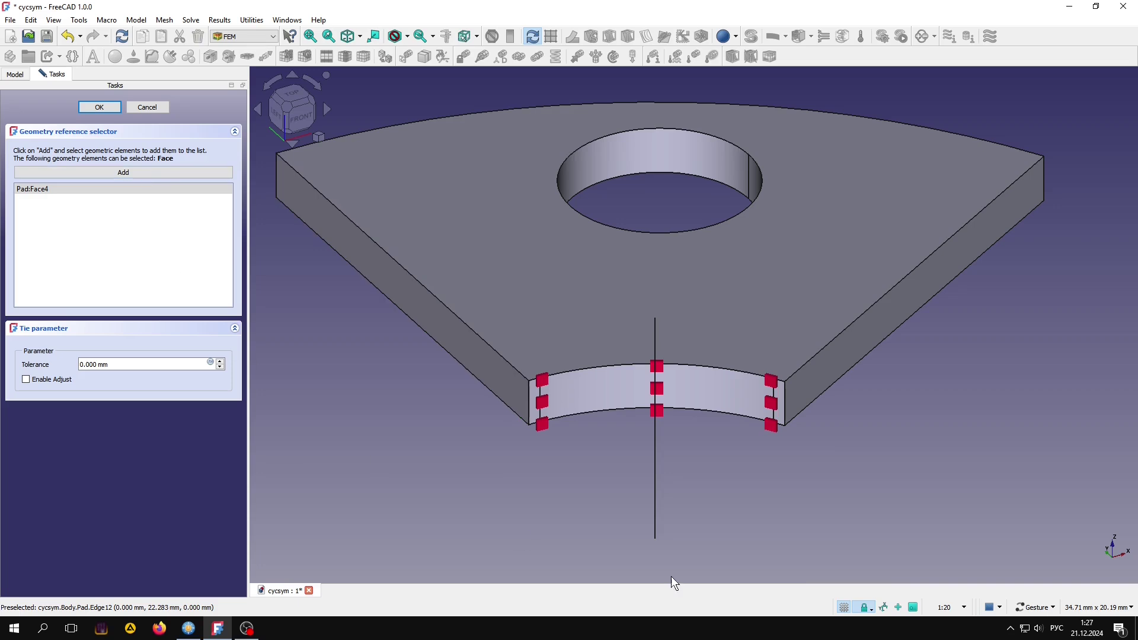
left_click(861, 342)
left_click(100, 107)
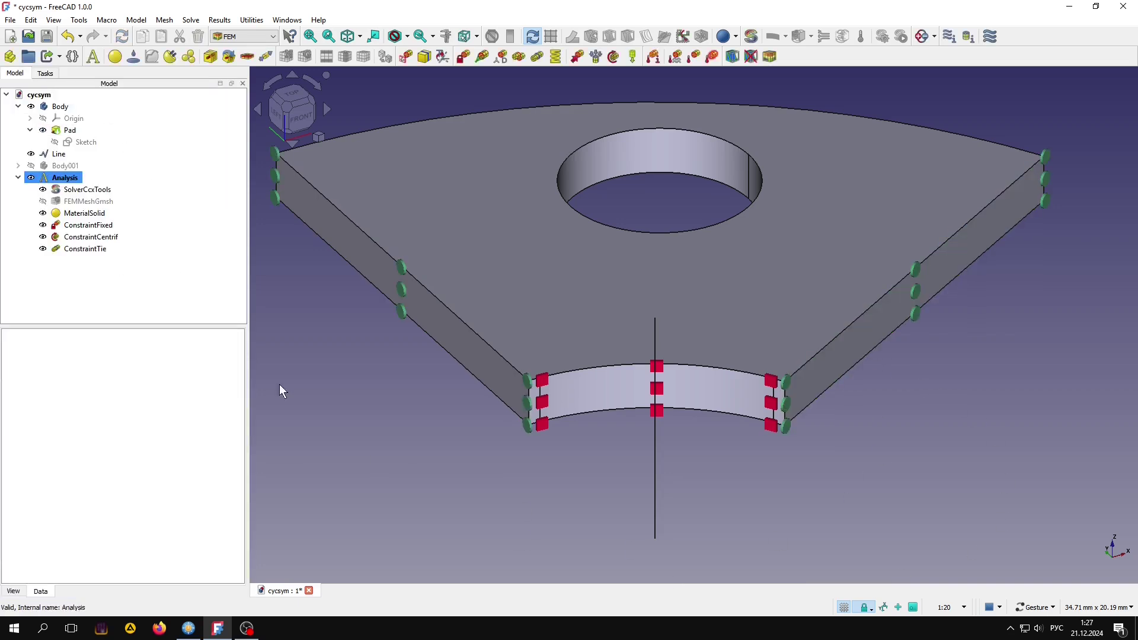
- Zoom and re-centre the sector to inspect the tie and fixed constraint markers
scroll(584, 443, "up", 2)
scroll(599, 447, "up", 1)
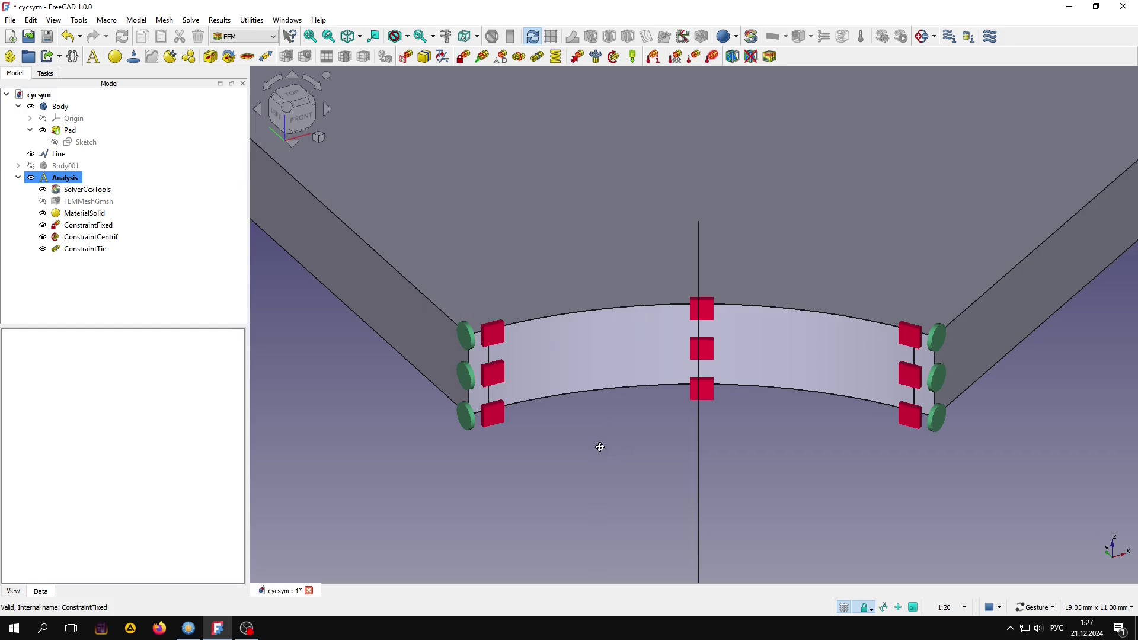
scroll(602, 448, "up", 1)
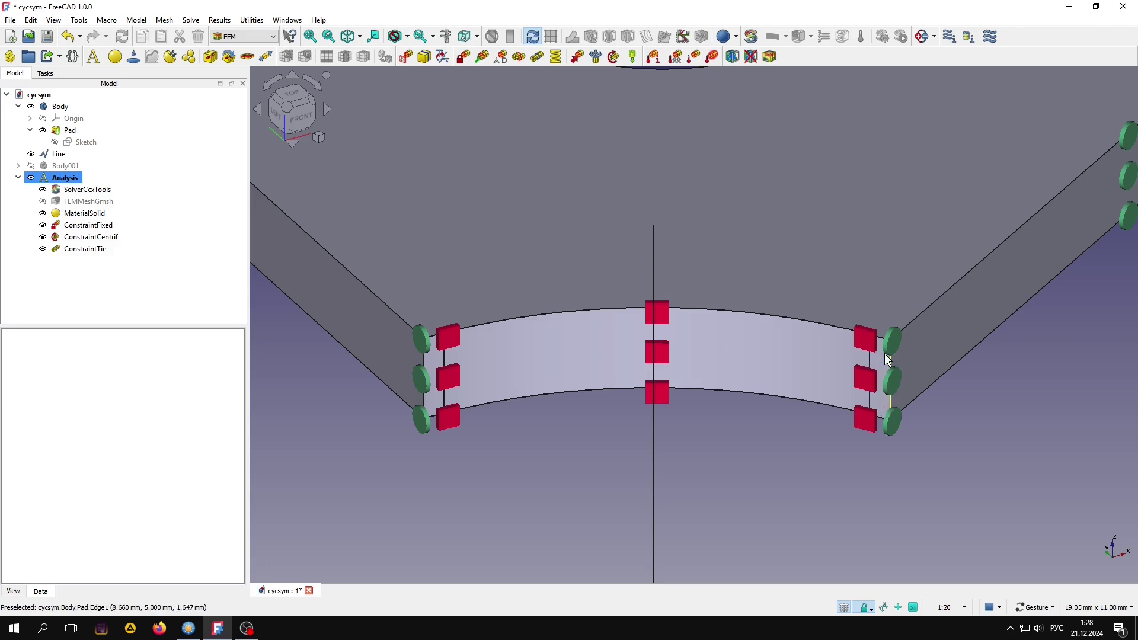
scroll(745, 472, "down", 2)
scroll(748, 473, "down", 2)
scroll(748, 475, "down", 1)
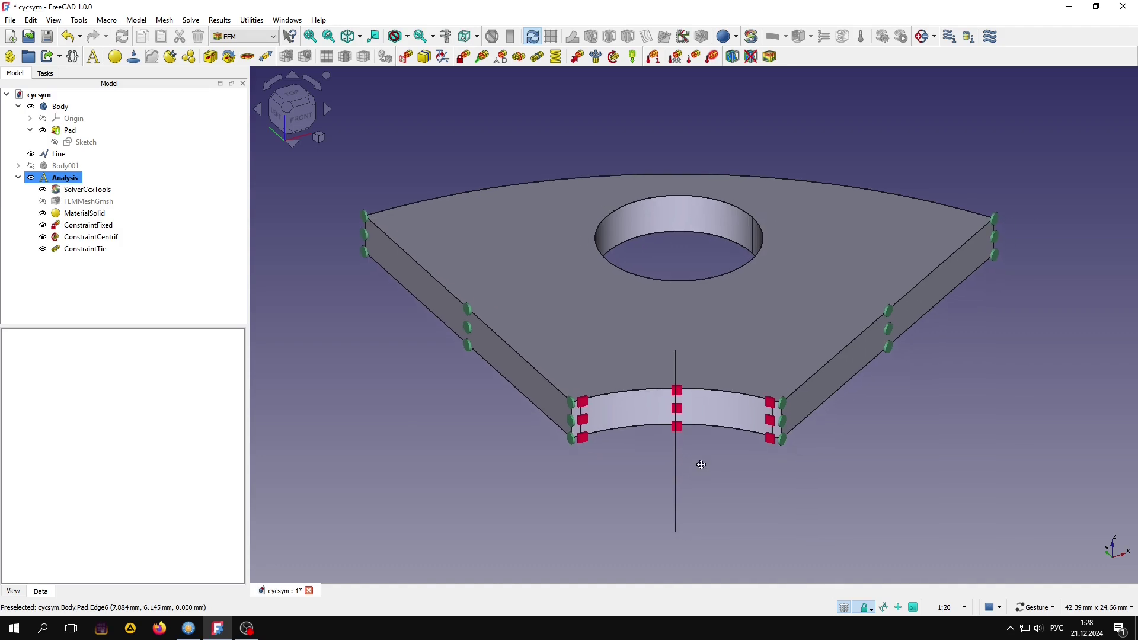
right_click_drag(701, 464, 705, 455)
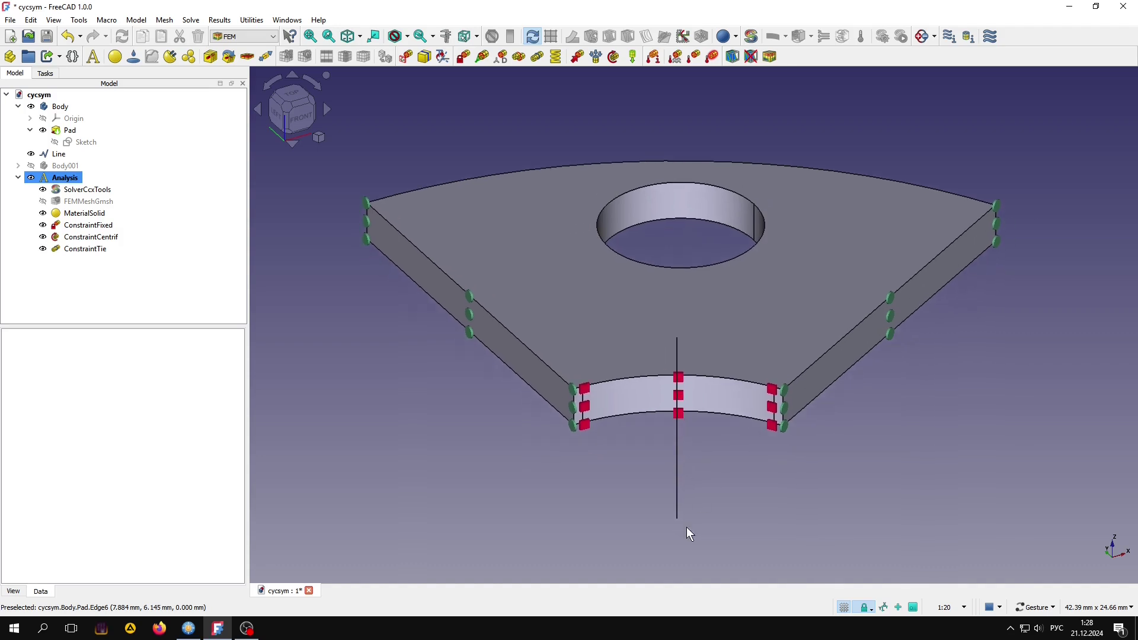
- Set ConstraintTie's Cyclic Symmetry to true, with Connected Sectors 6 and Sectors 6
left_click(89, 249)
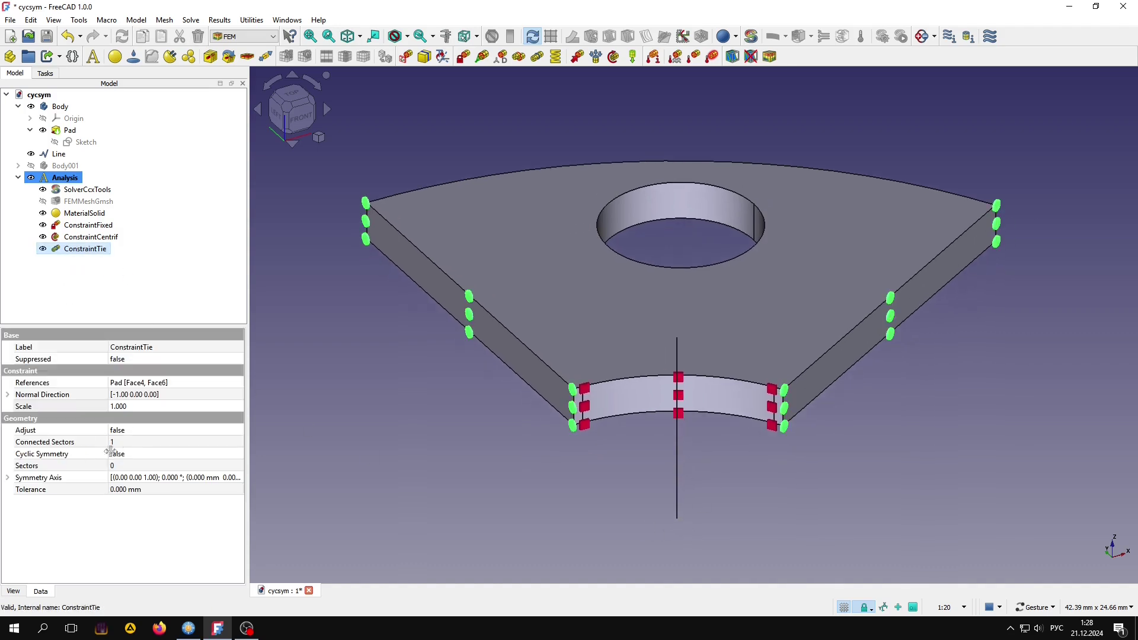
left_click(133, 452)
left_click(133, 454)
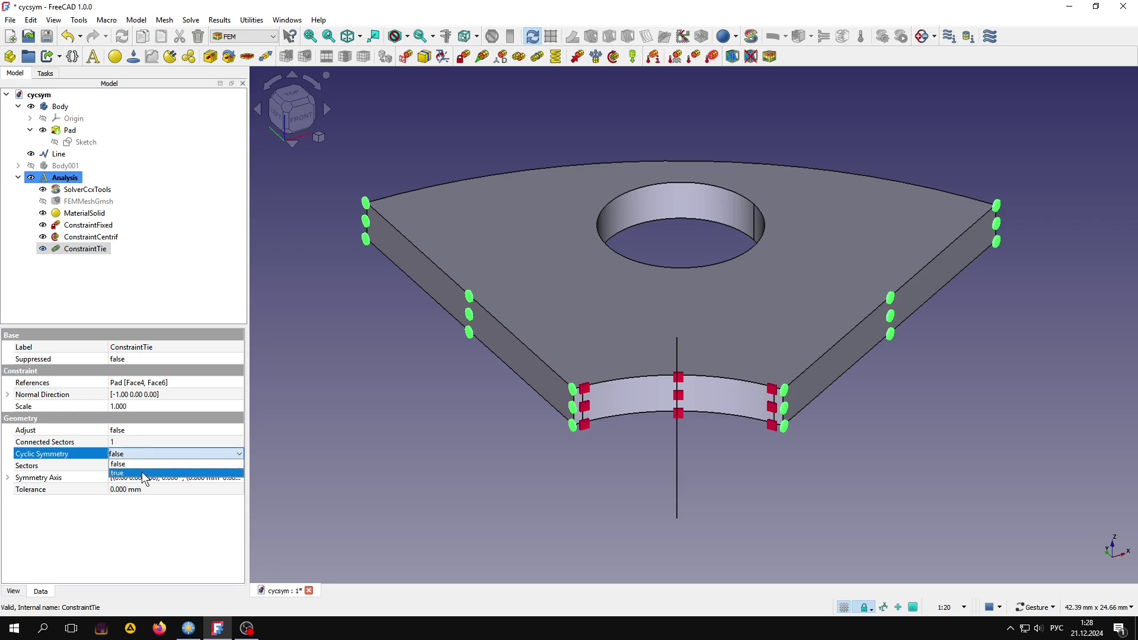
left_click(144, 474)
left_click(128, 443)
type("6")
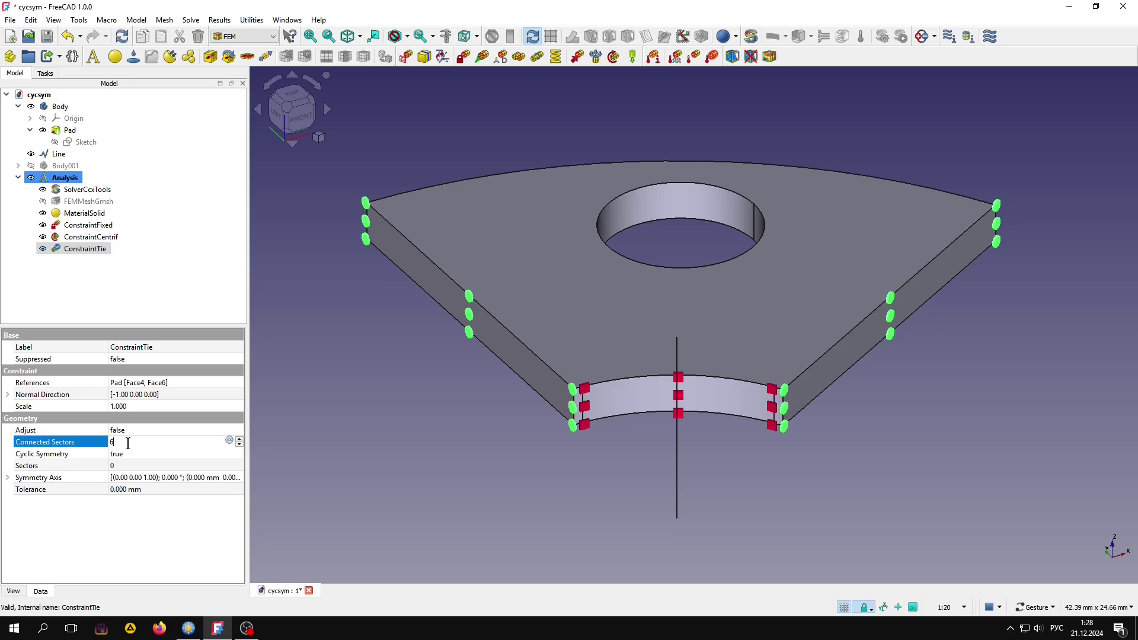
left_click(124, 467)
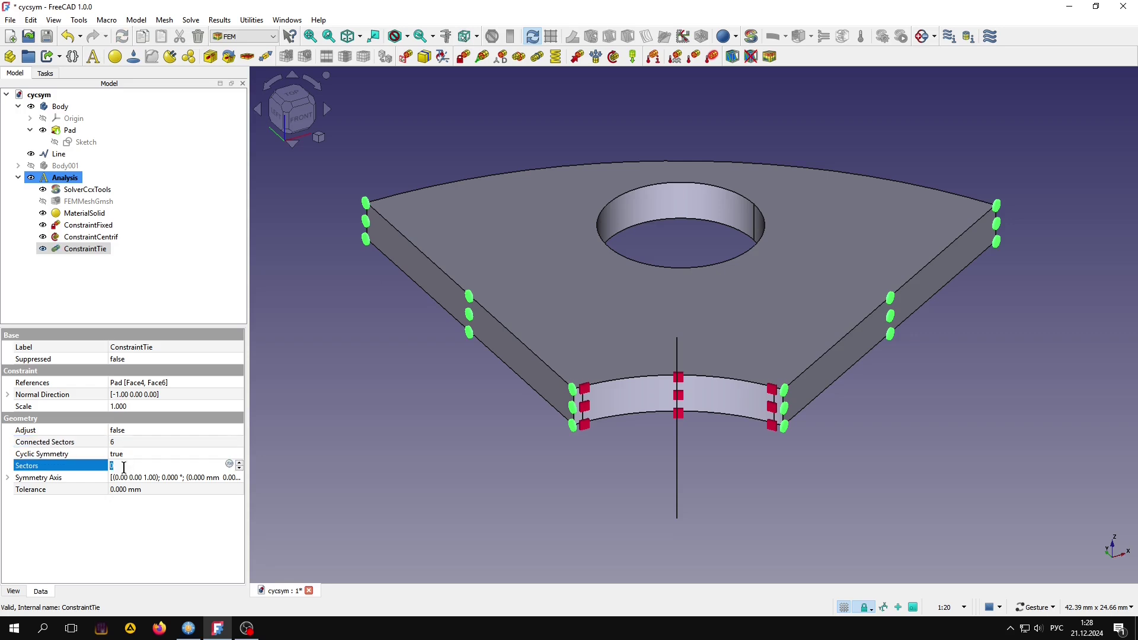
left_click(128, 518)
left_click(165, 238)
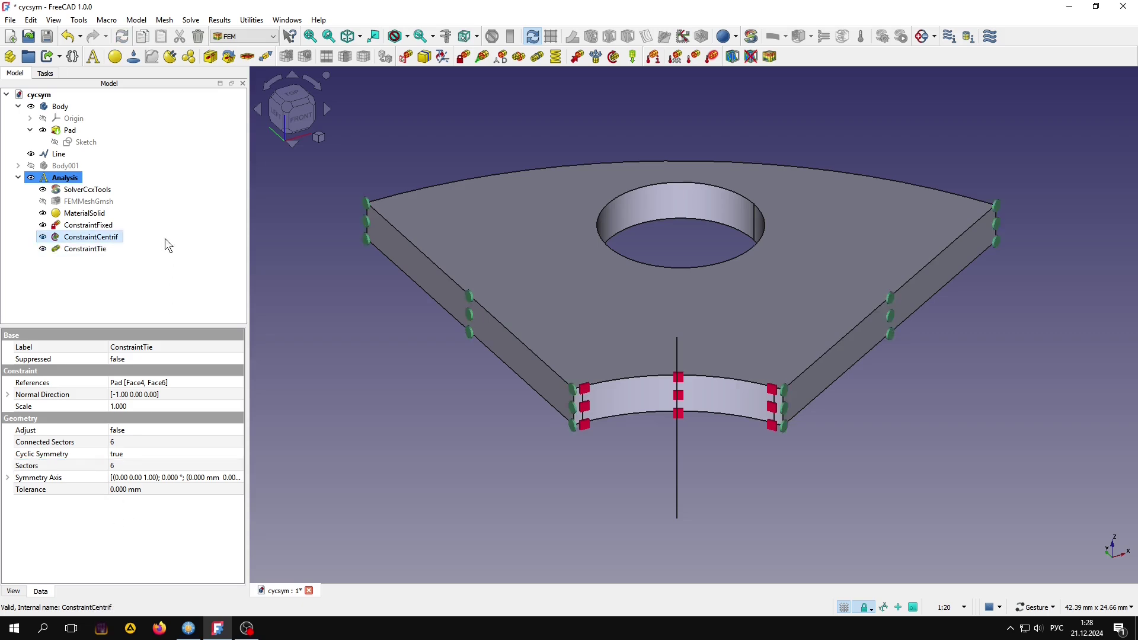
- Write the .inp file from SolverCcxTools and run CalculiX to solve the analysis
double_click(89, 191)
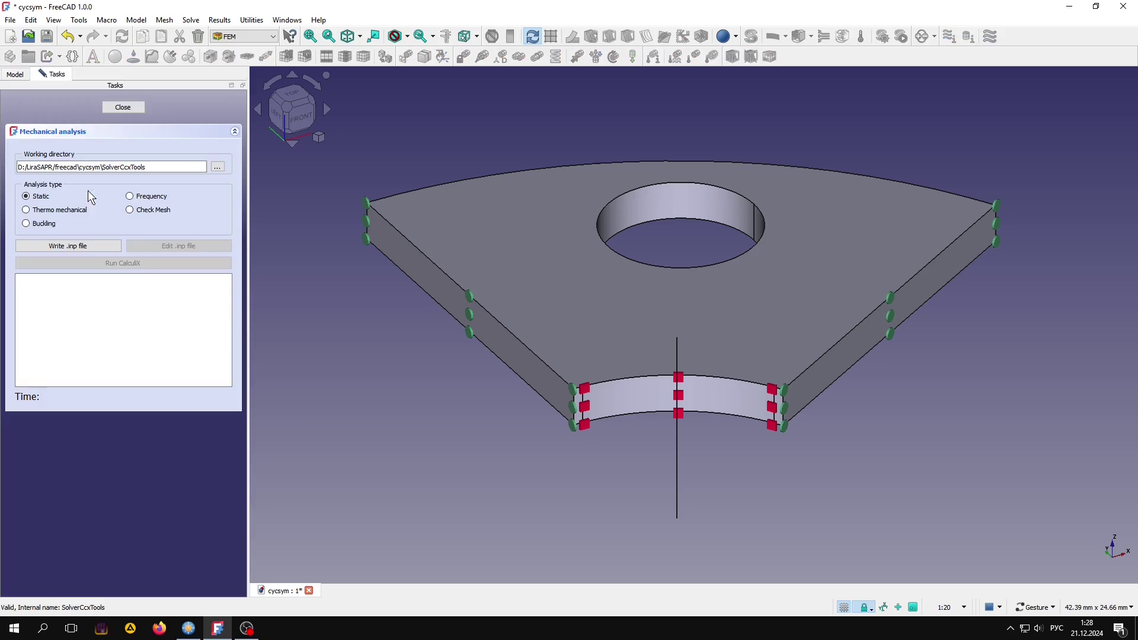
left_click(78, 243)
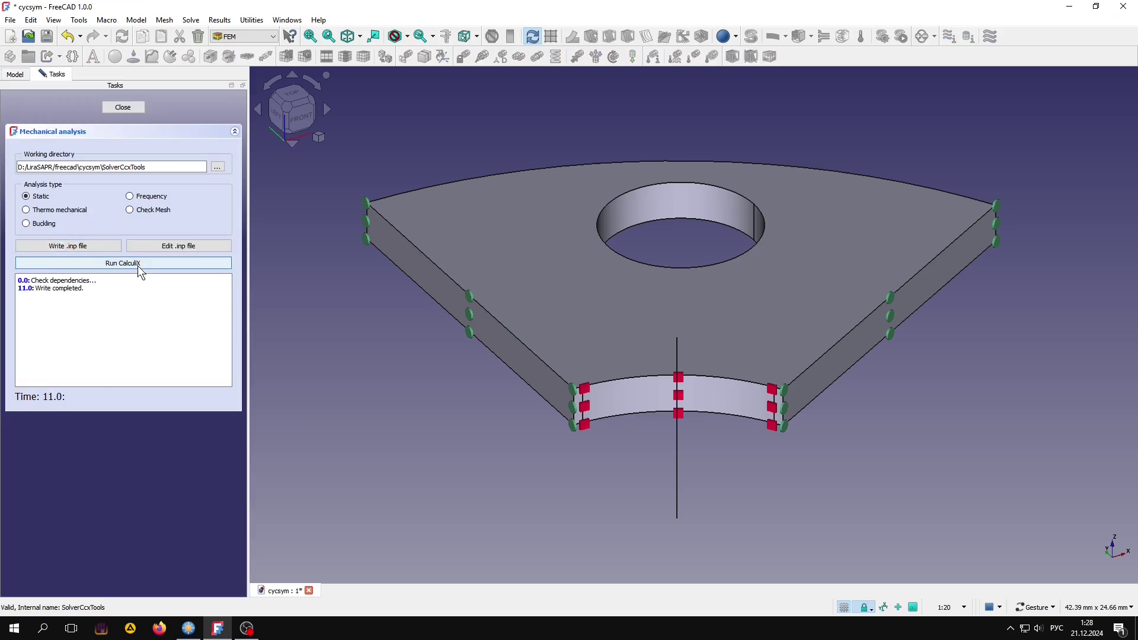
left_click(138, 265)
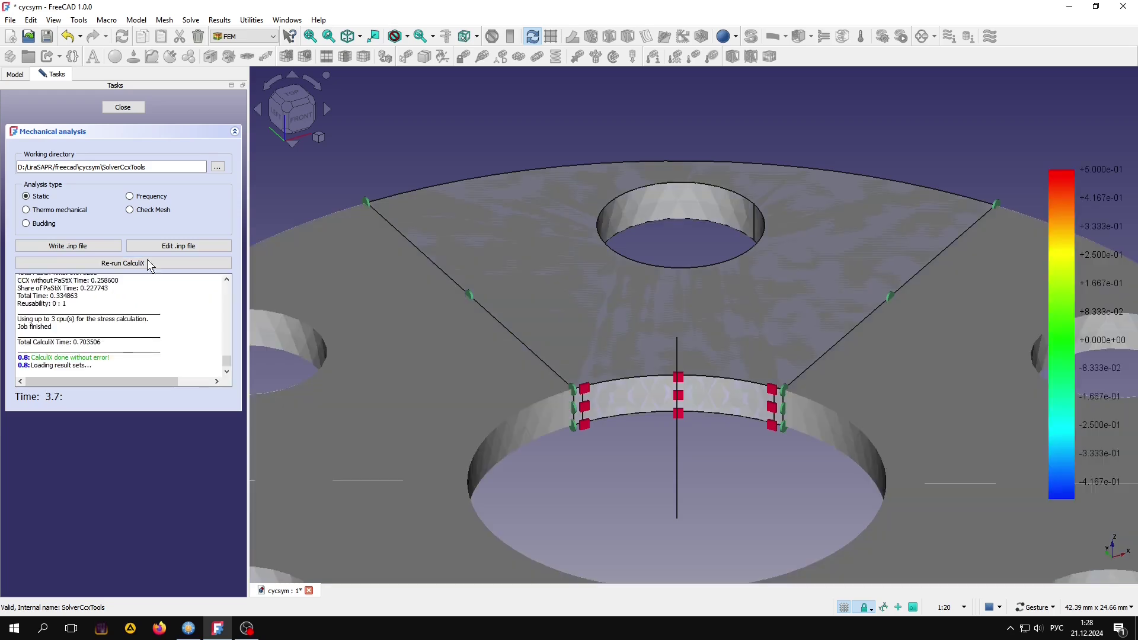
left_click(124, 107)
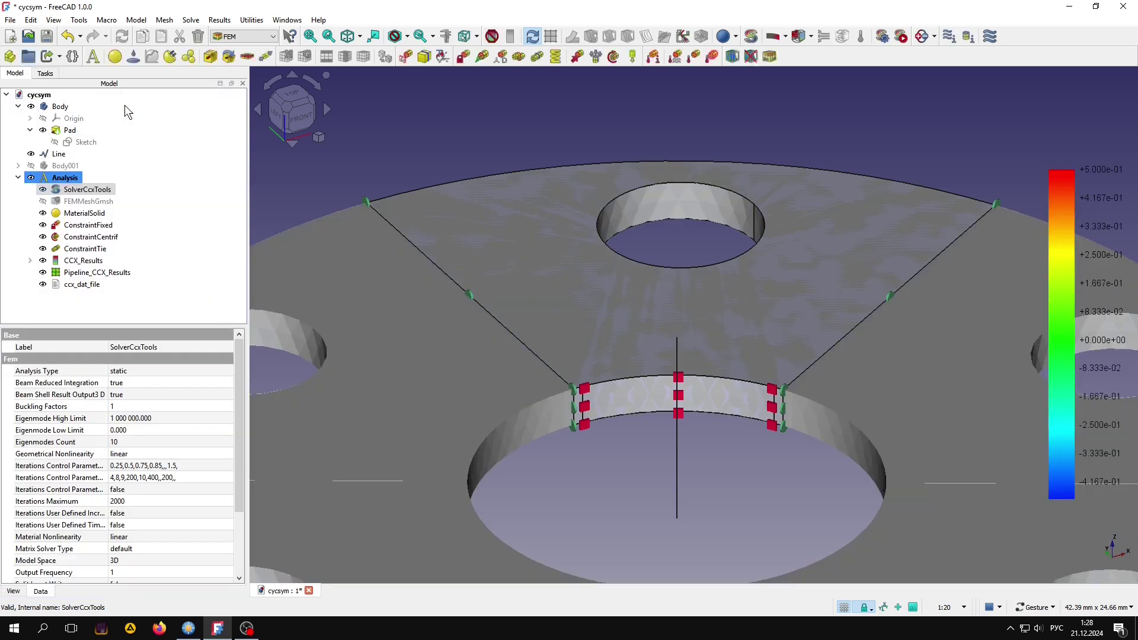
- Hide Pipeline_CCX_Results and show the CCX_Results stress display in top view
left_click(42, 273)
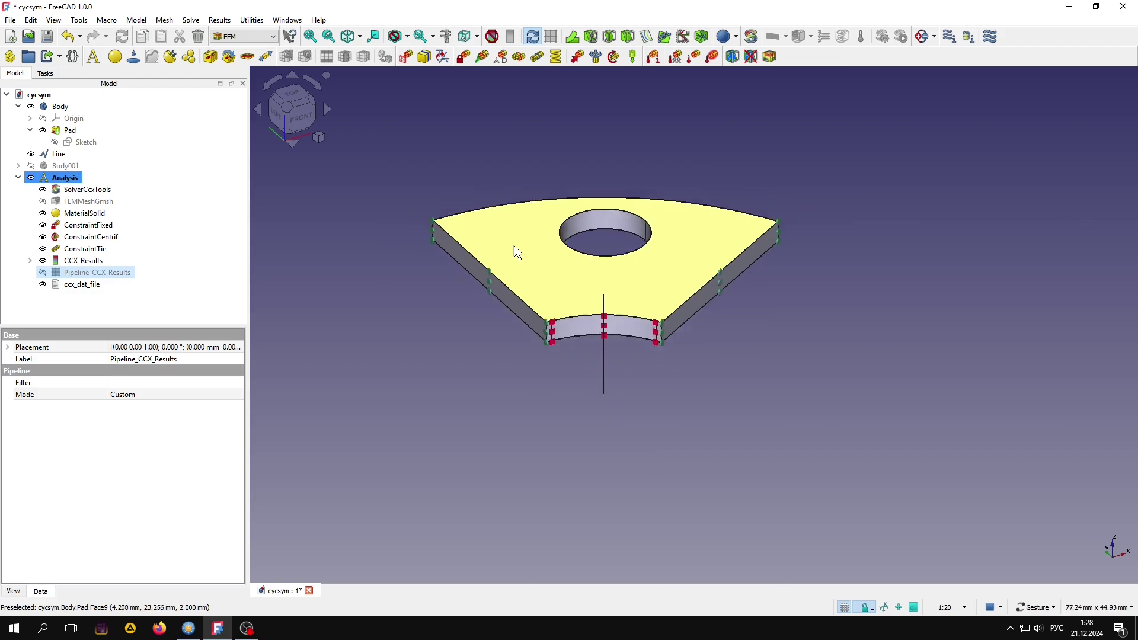
scroll(593, 273, "down", 2)
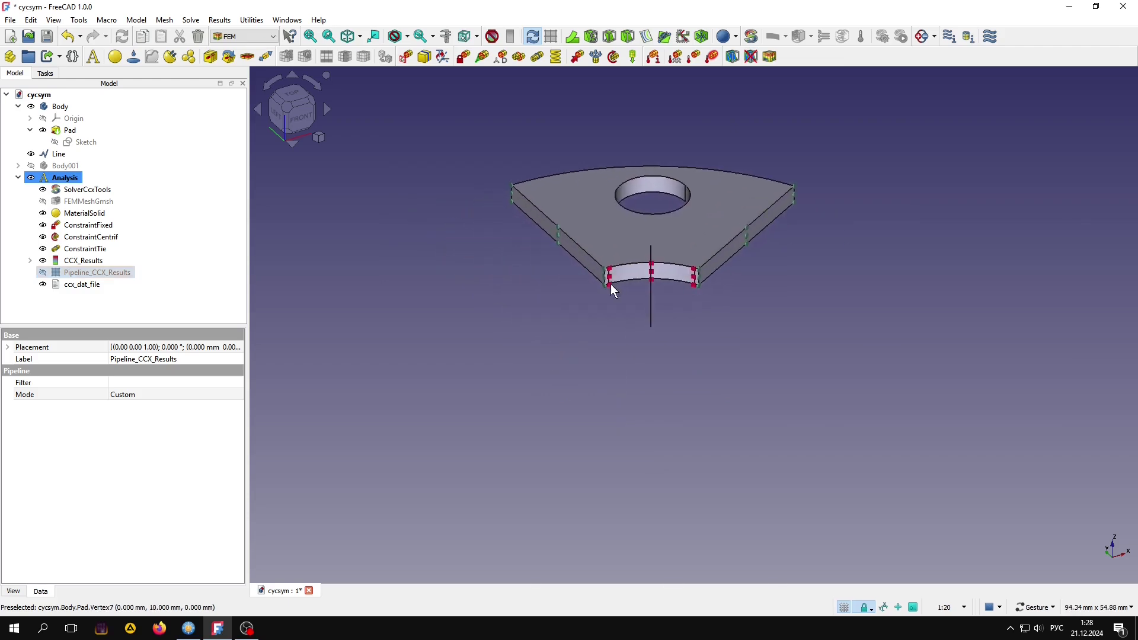
double_click(87, 262)
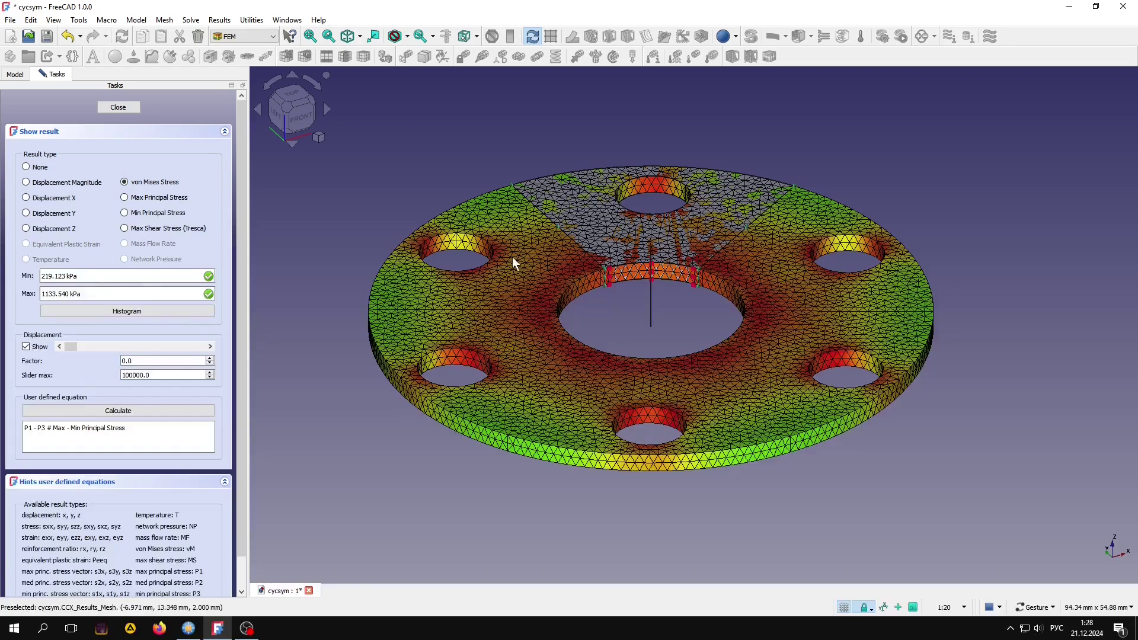
left_click(292, 95)
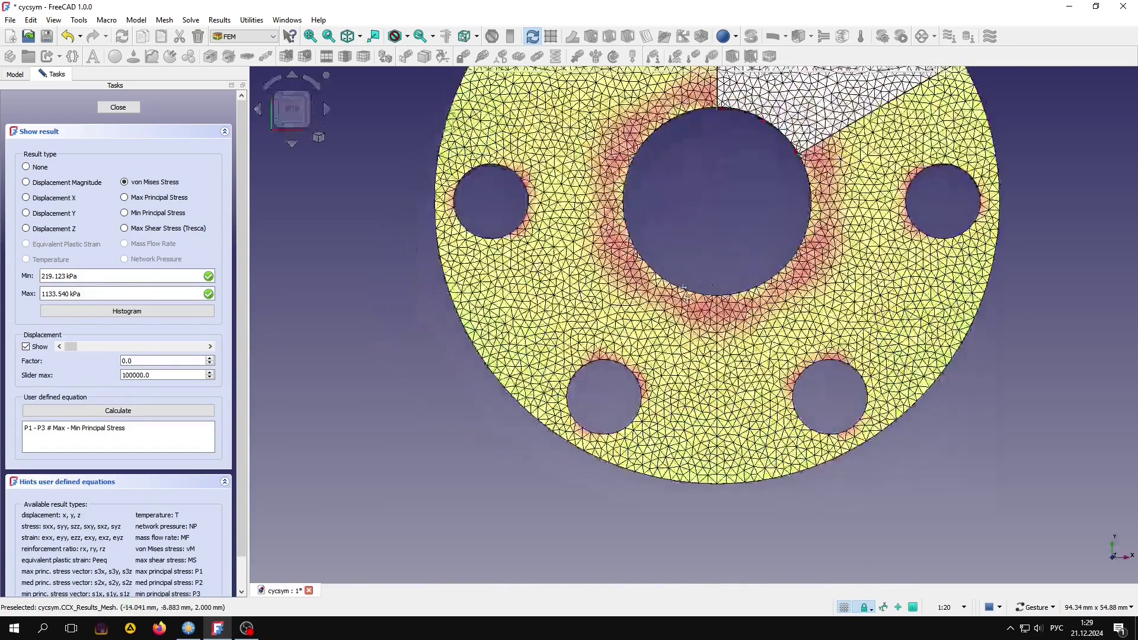
scroll(683, 289, "down", 2)
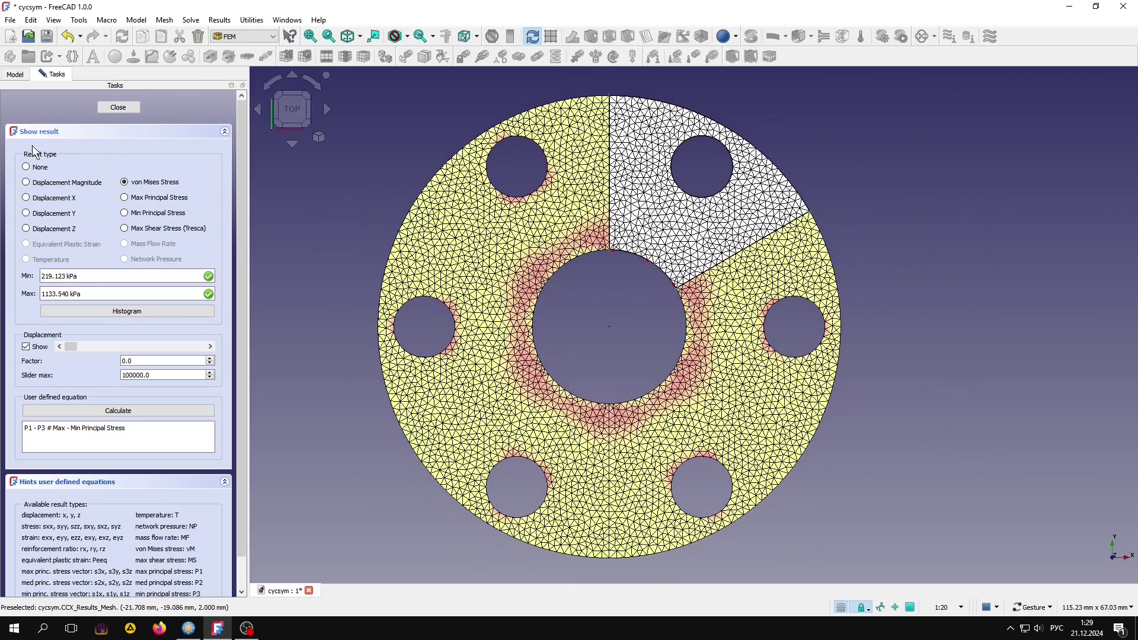
- Hide the original Body and test the displacement exaggeration slider
left_click(16, 74)
left_click(31, 109)
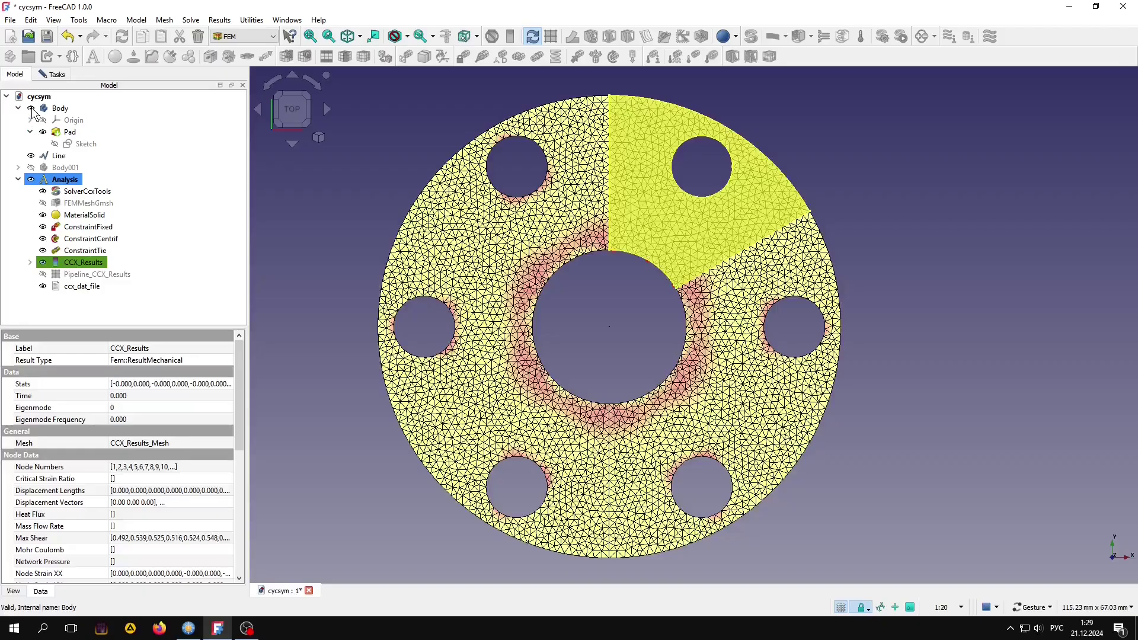
left_click(58, 75)
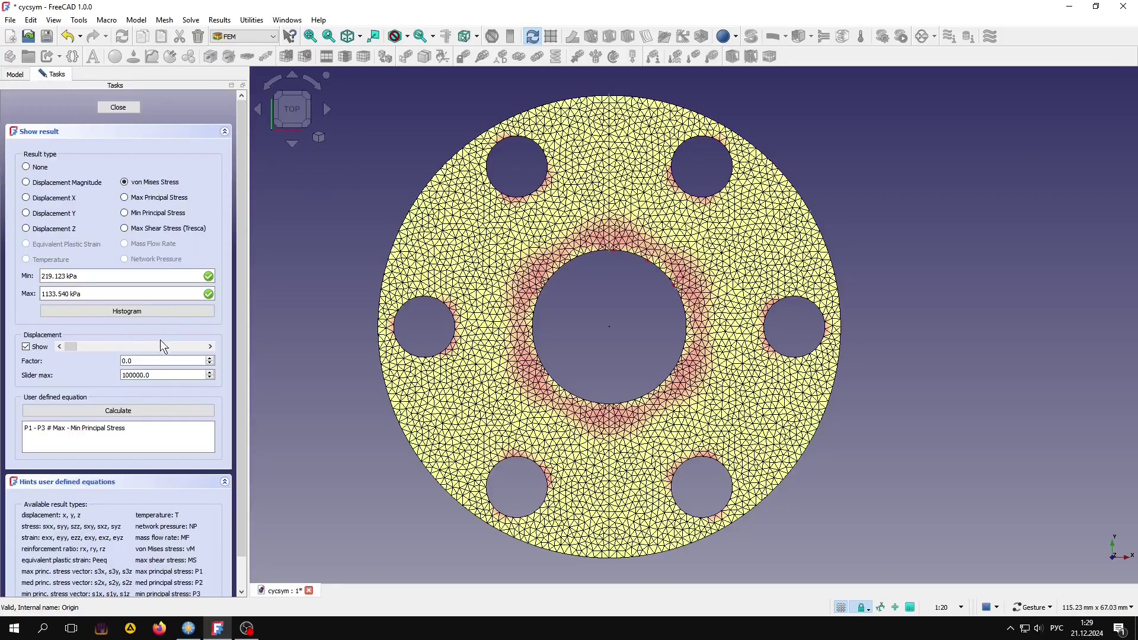
mouse_move(69, 347)
left_mouse_down()
mouse_move(219, 348)
mouse_move(62, 350)
left_mouse_up()
- Make Pipeline_CCX_Results visible and orbit to an oblique view of the flange
left_click(119, 108)
left_click(43, 275)
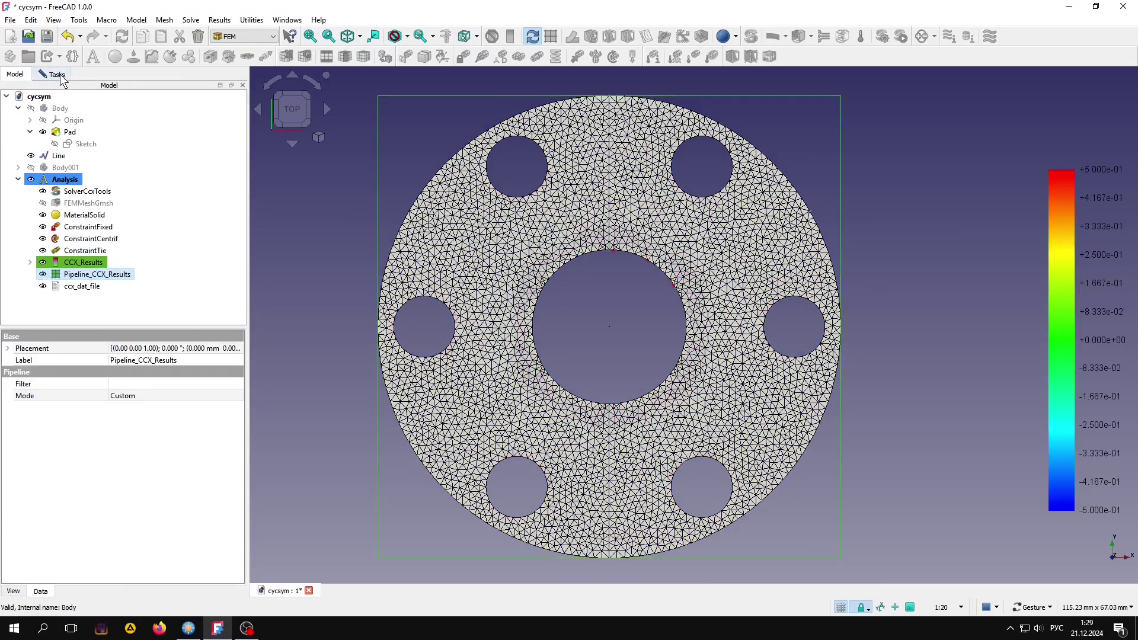
left_click(56, 74)
left_click(119, 109)
mouse_move(525, 485)
left_mouse_down()
mouse_move(596, 475)
mouse_move(659, 392)
left_mouse_up()
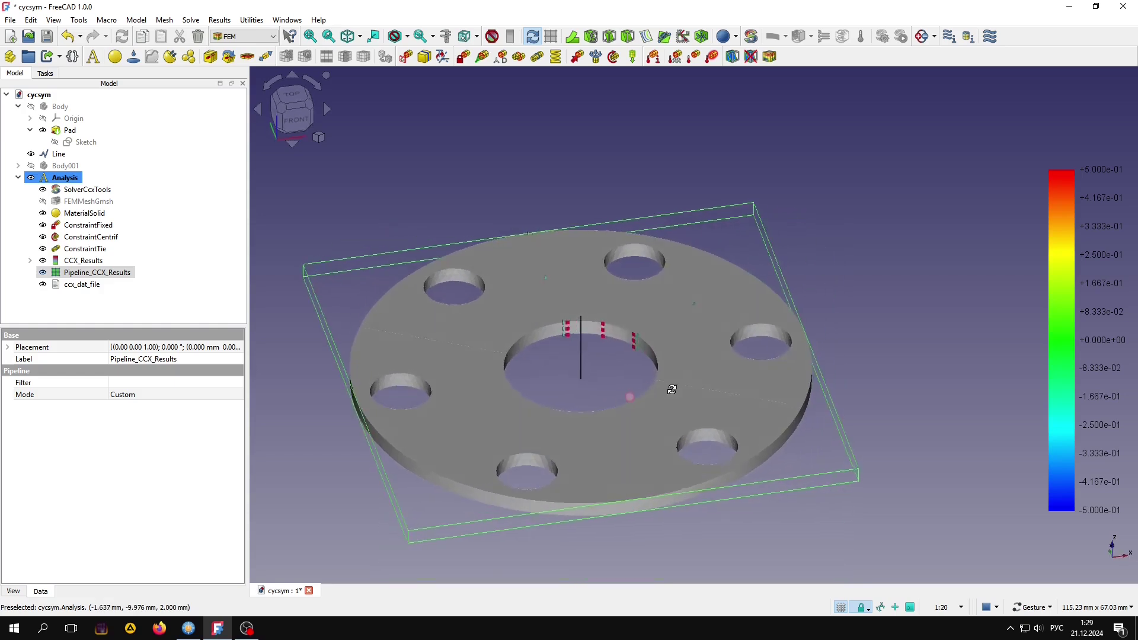
- Set the result pipeline's Field to von Mises Stress and orbit to inspect the contour
double_click(105, 272)
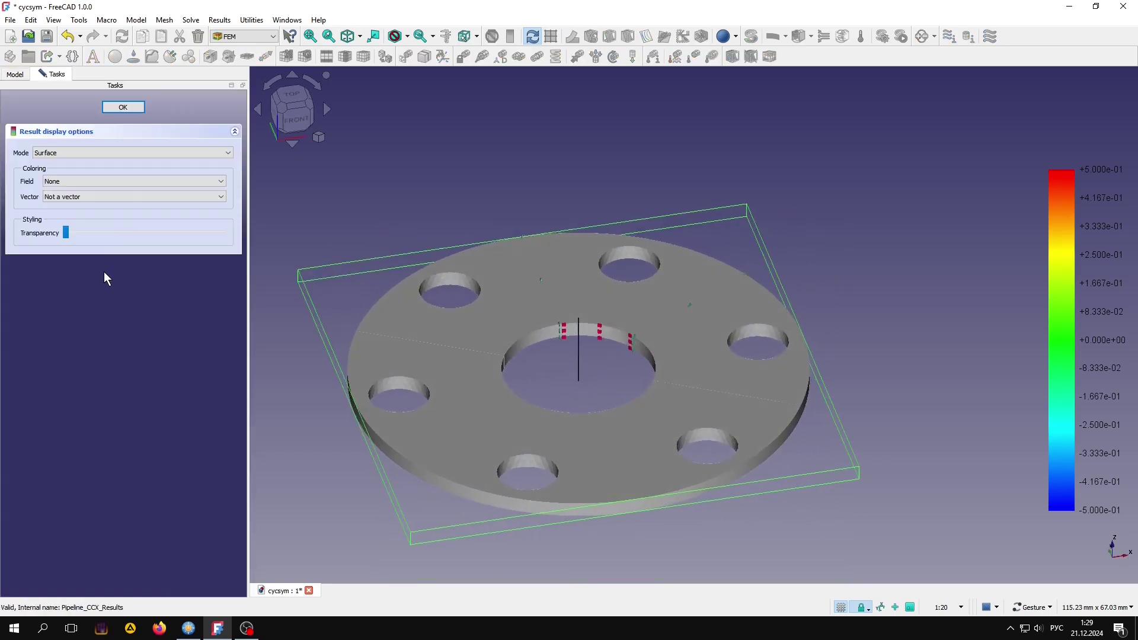
left_click(123, 181)
scroll(123, 208, "down", 5)
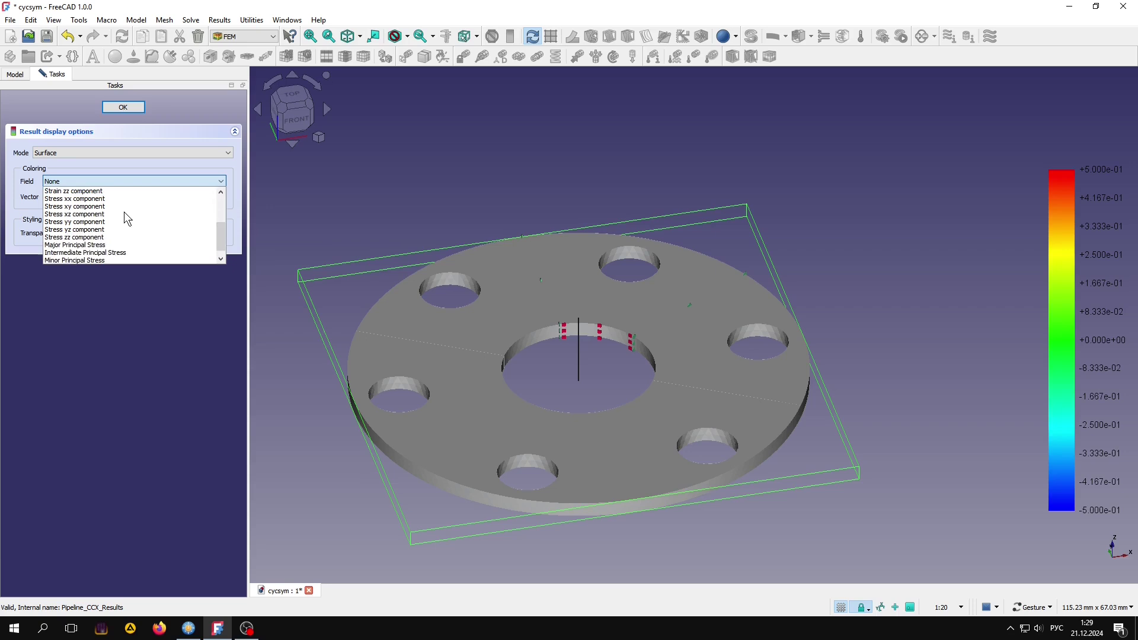
left_click(67, 263)
scroll(536, 407, "up", 3)
mouse_move(568, 411)
left_mouse_down()
mouse_move(670, 391)
mouse_move(661, 349)
mouse_move(646, 352)
mouse_move(681, 318)
mouse_move(684, 391)
left_mouse_up()
scroll(647, 352, "down", 2)
left_click(308, 517)
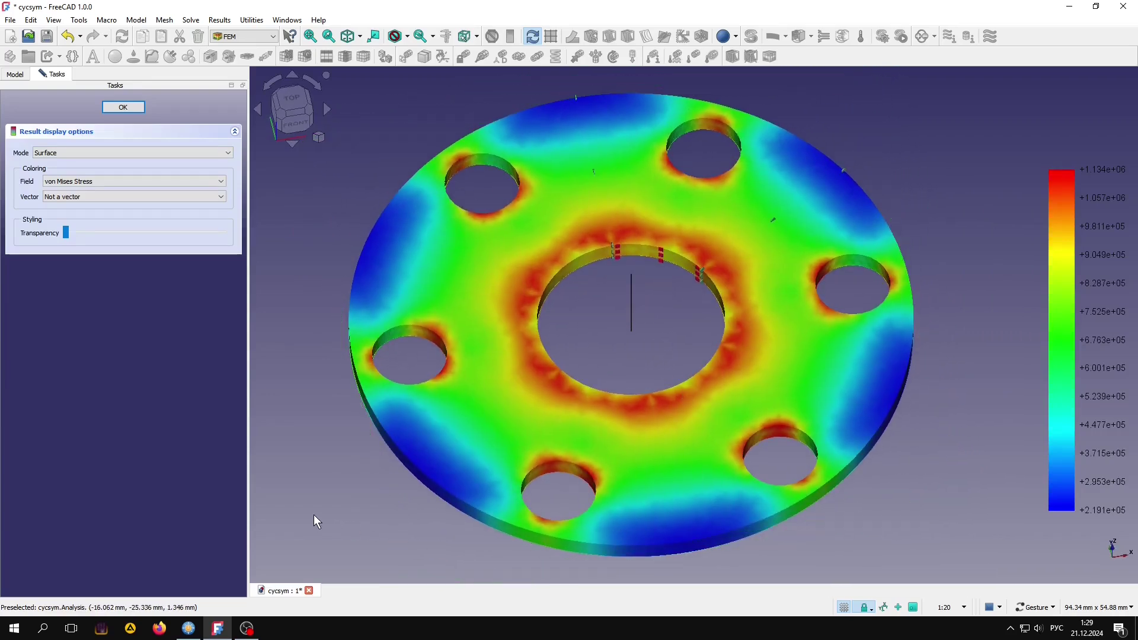